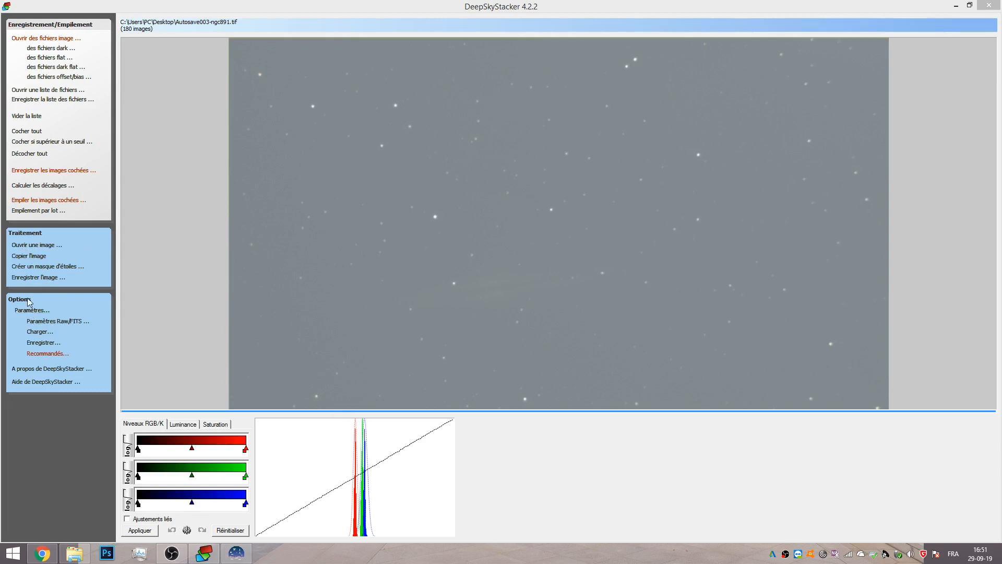
# Save the stacked image to the desktop as ngc891.FTS in FITS 32-bit format.
pyautogui.click(40, 279)
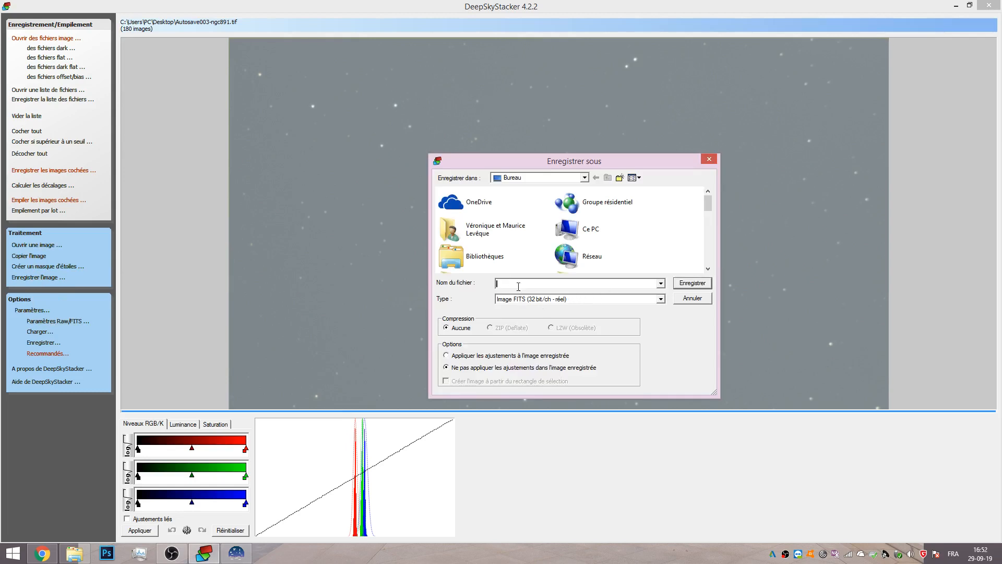
pyautogui.write('ngc')
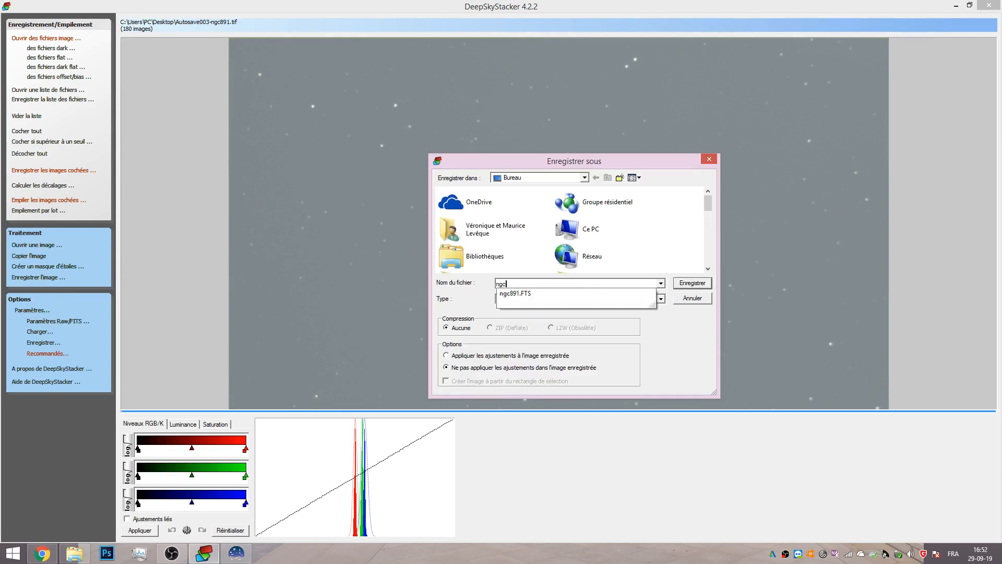
pyautogui.click(524, 295)
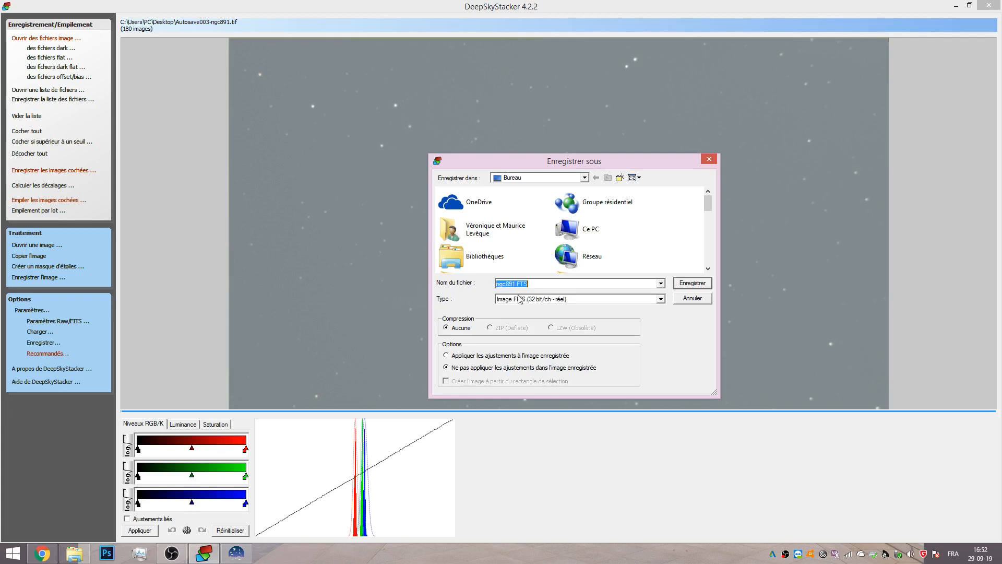
pyautogui.click(516, 285)
pyautogui.click(685, 285)
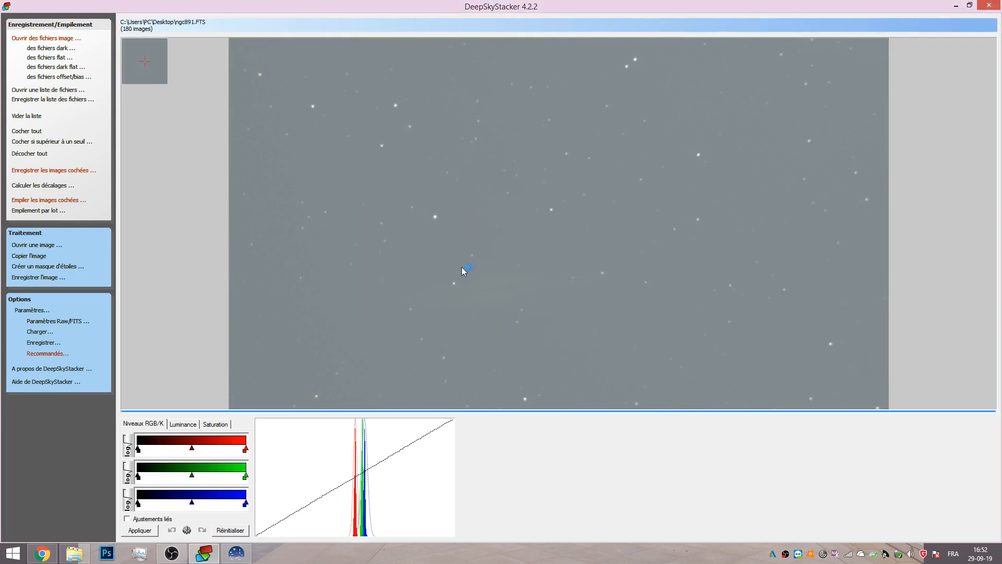
# Switch to Siril and open the ngc891.FTS file.
pyautogui.click(237, 553)
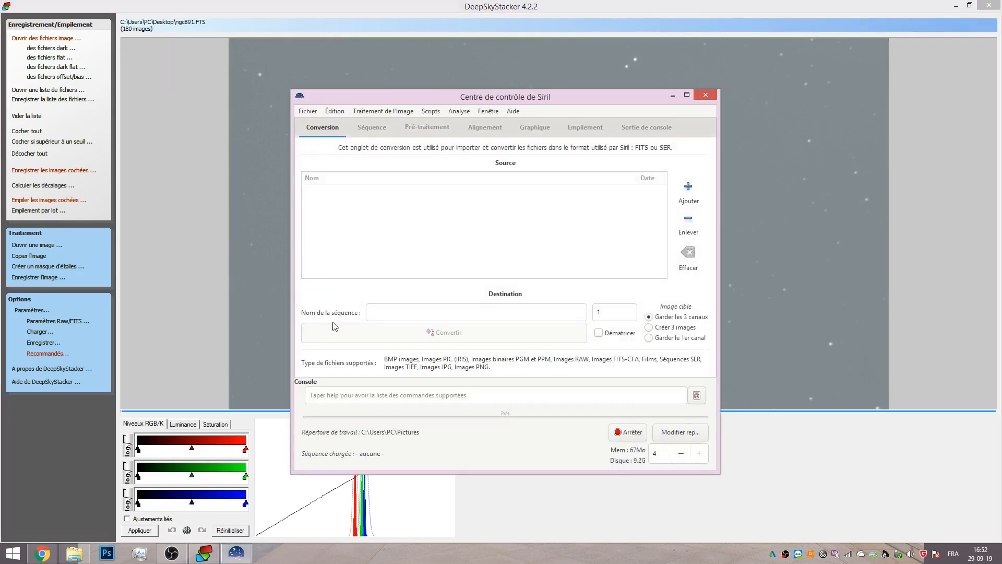
pyautogui.click(308, 111)
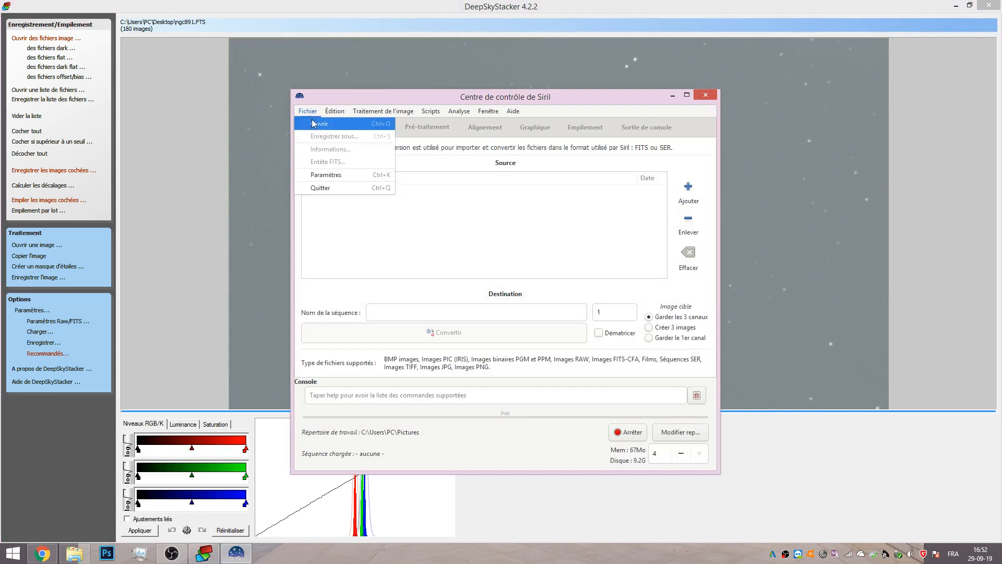
pyautogui.click(315, 126)
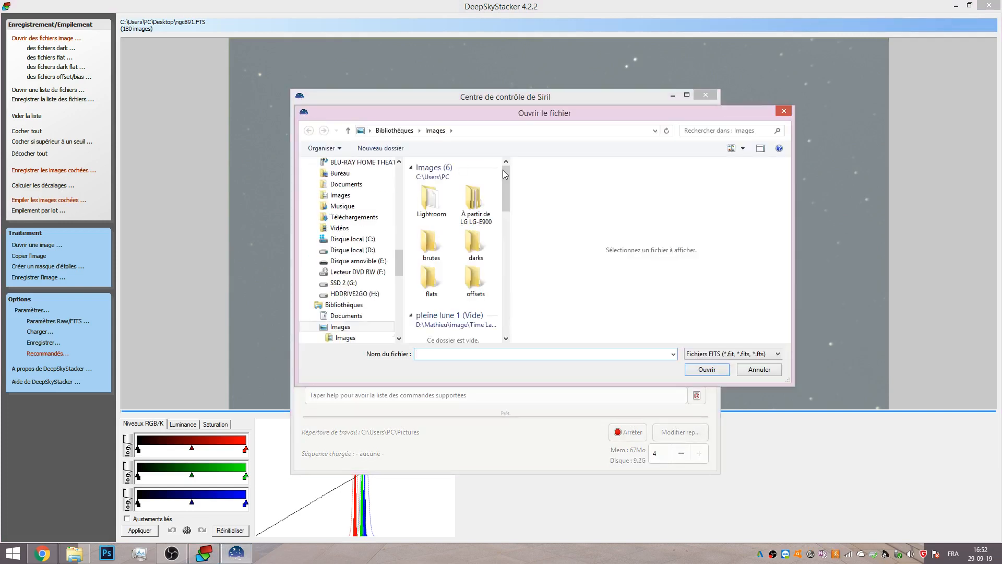
pyautogui.moveTo(509, 176); pyautogui.dragTo(514, 330)
pyautogui.click(431, 326)
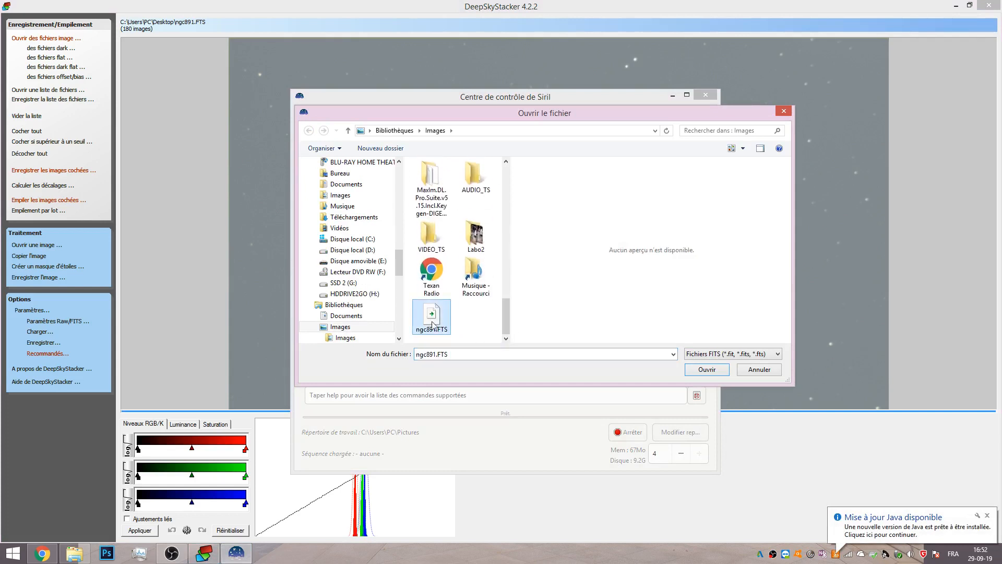
pyautogui.click(711, 371)
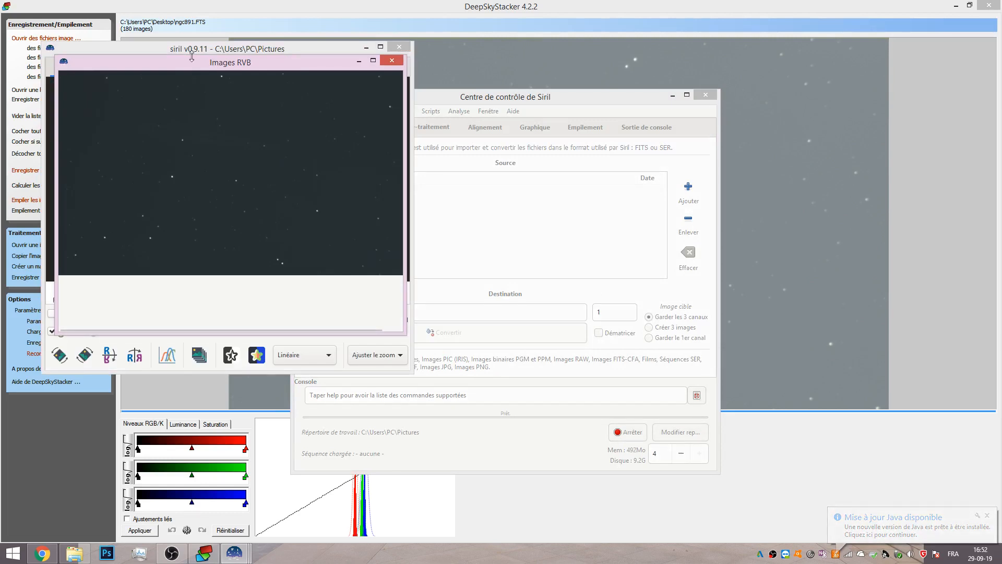
# Stretch the display with user cutoff levels of about 13781 high and 11289 low.
pyautogui.moveTo(191, 69); pyautogui.dragTo(703, 74)
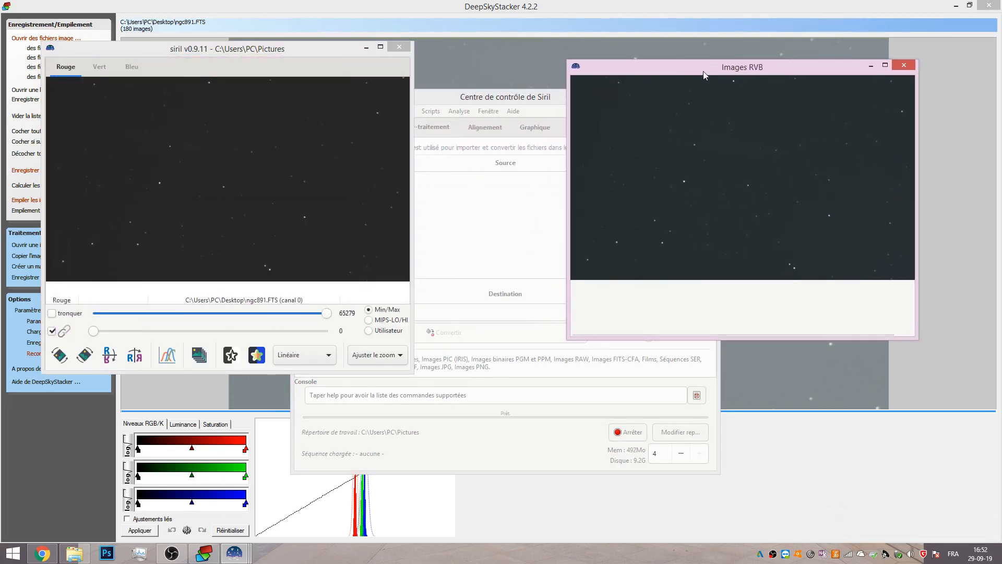
pyautogui.moveTo(263, 53); pyautogui.dragTo(240, 30)
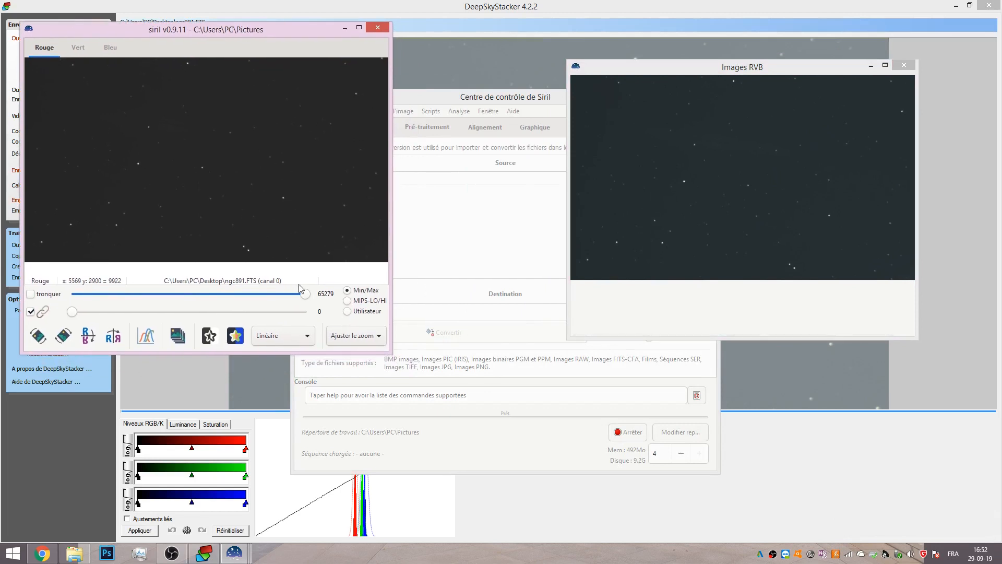
pyautogui.moveTo(305, 300); pyautogui.dragTo(179, 298)
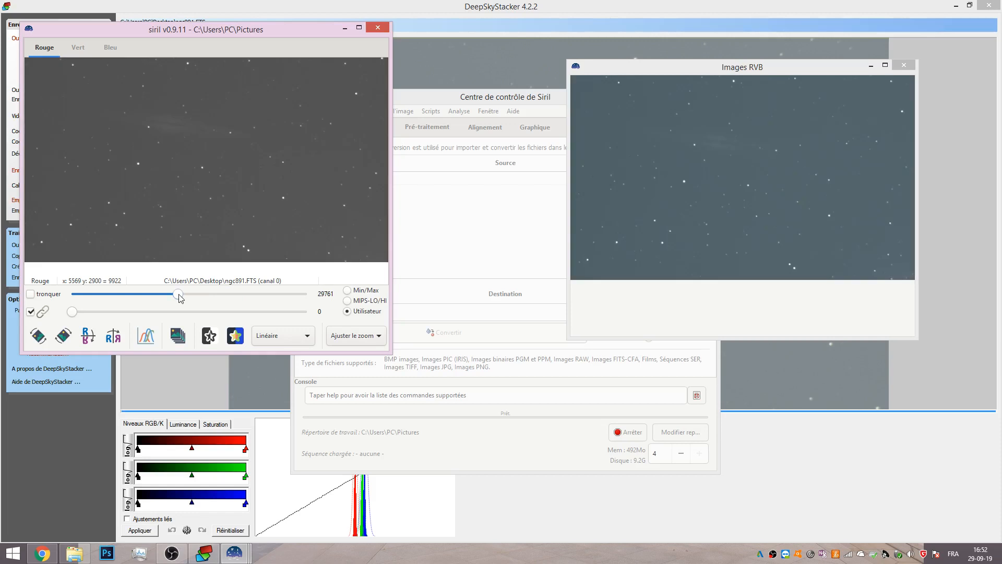
pyautogui.moveTo(75, 317); pyautogui.dragTo(121, 294)
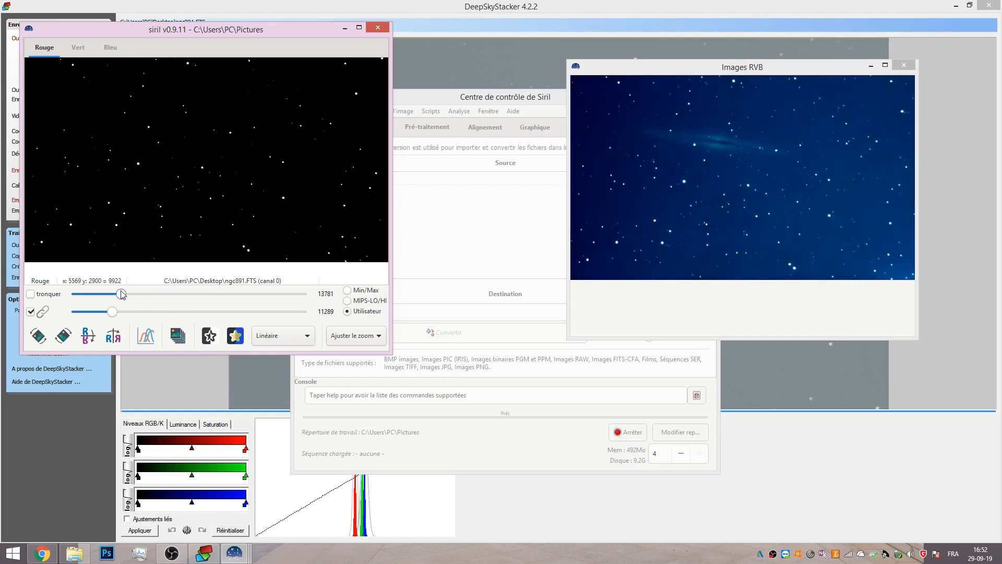
# Set the display zoom to 1:4 and enlarge the RGB image window.
pyautogui.click(375, 336)
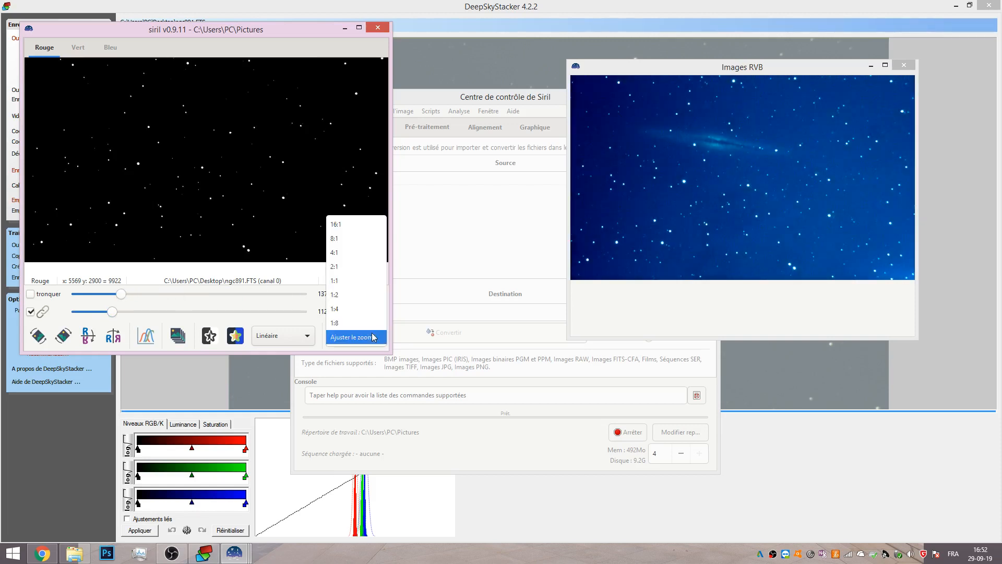
pyautogui.click(369, 306)
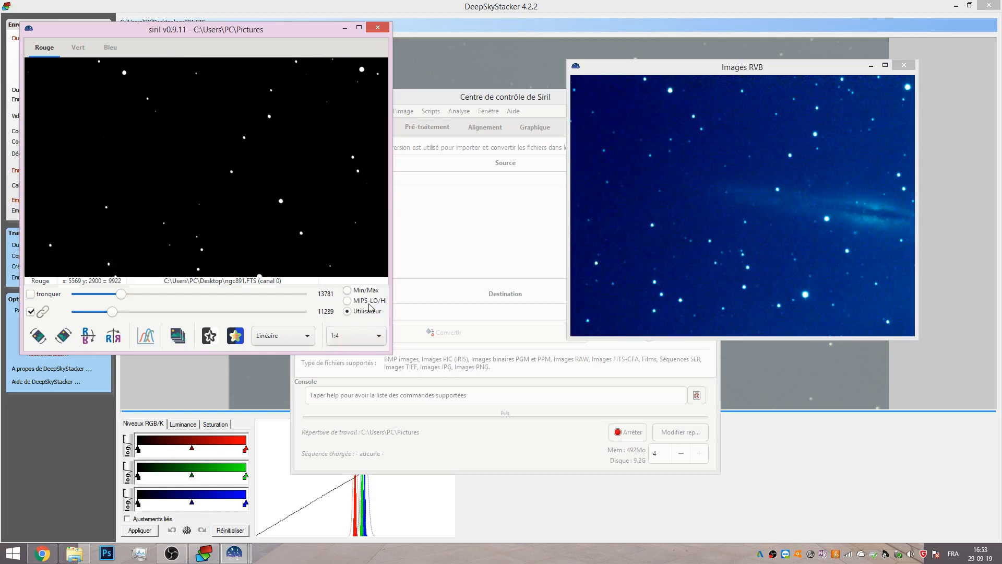
pyautogui.moveTo(583, 339); pyautogui.dragTo(583, 359)
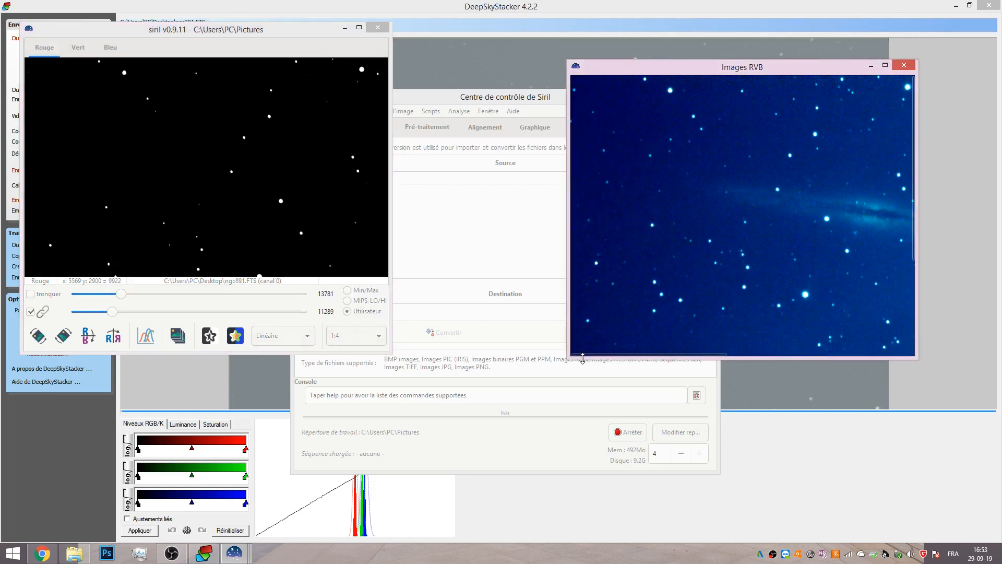
pyautogui.moveTo(918, 329); pyautogui.dragTo(991, 328)
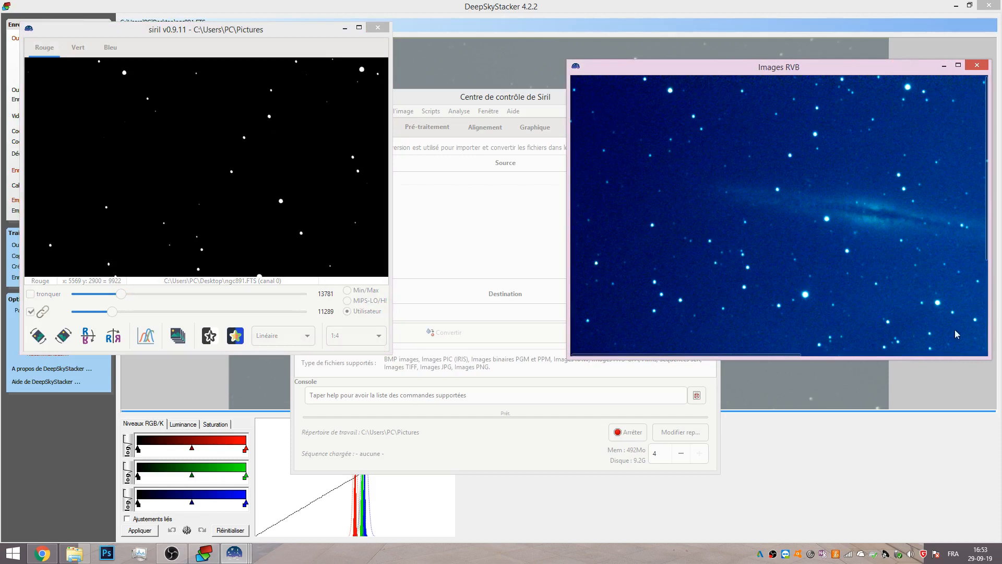
# Switch the display mode to Auto ajustement.
pyautogui.click(303, 341)
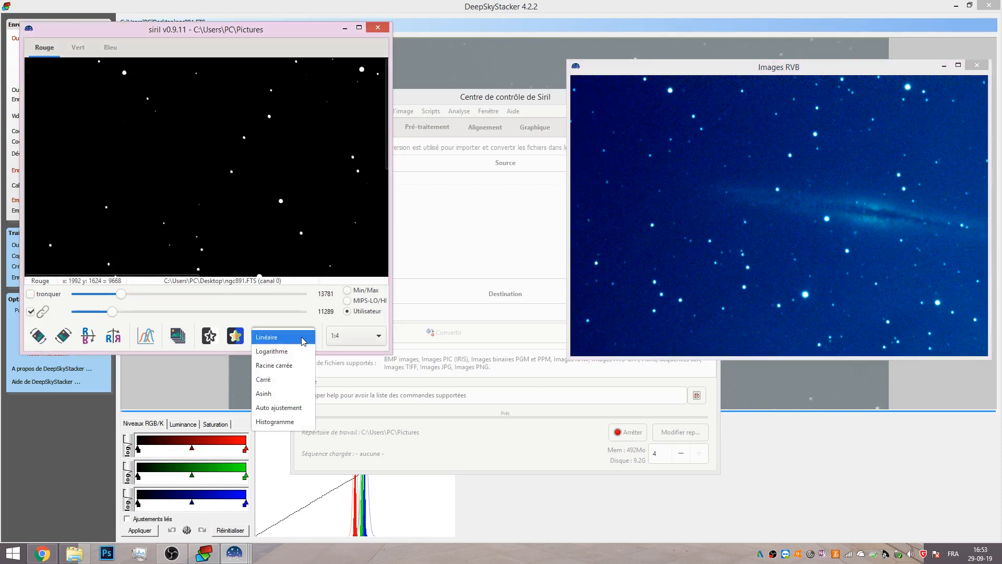
pyautogui.click(275, 412)
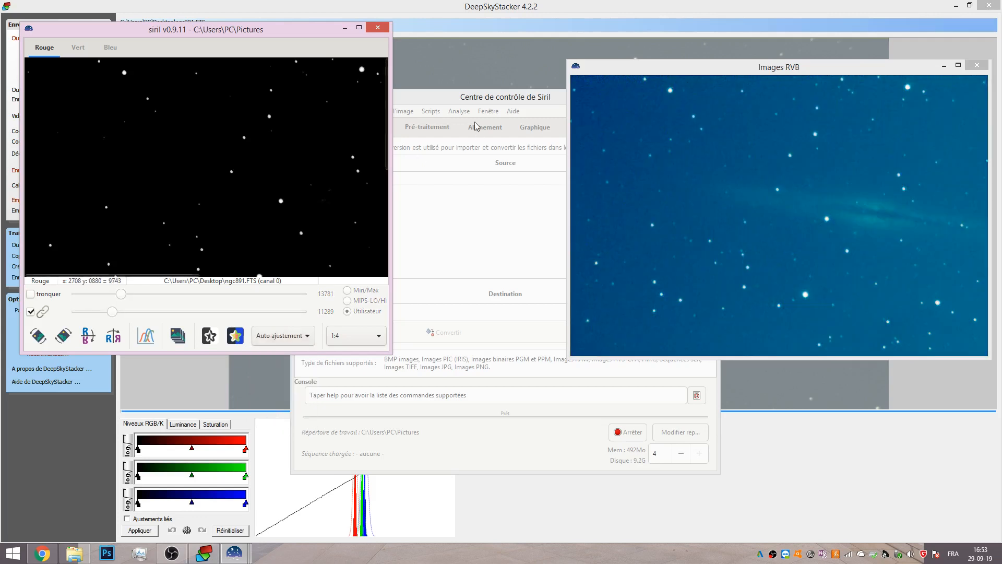
pyautogui.click(461, 96)
pyautogui.click(362, 111)
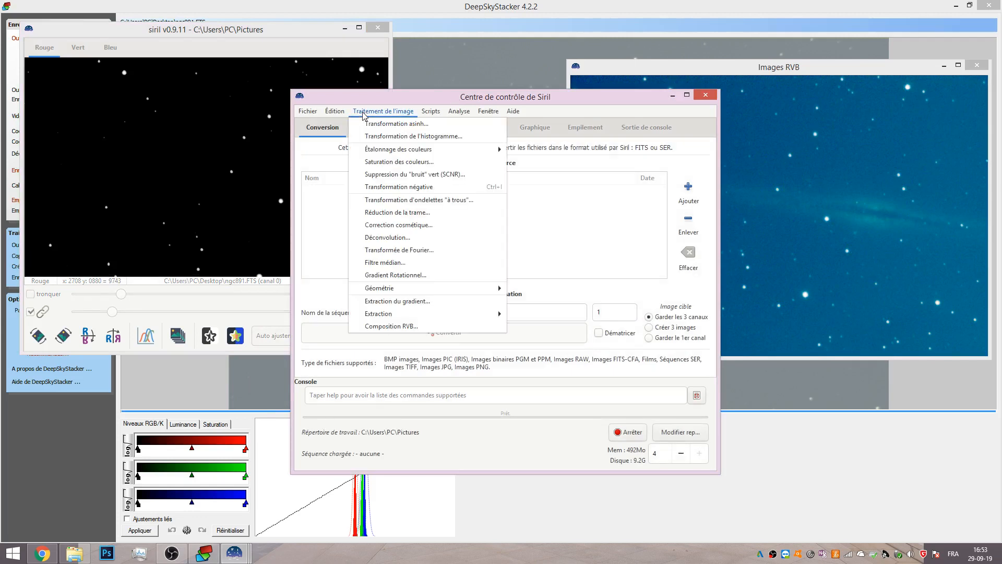
pyautogui.click(750, 71)
pyautogui.moveTo(623, 102); pyautogui.dragTo(475, 96)
pyautogui.scroll(-2, 790, 281)
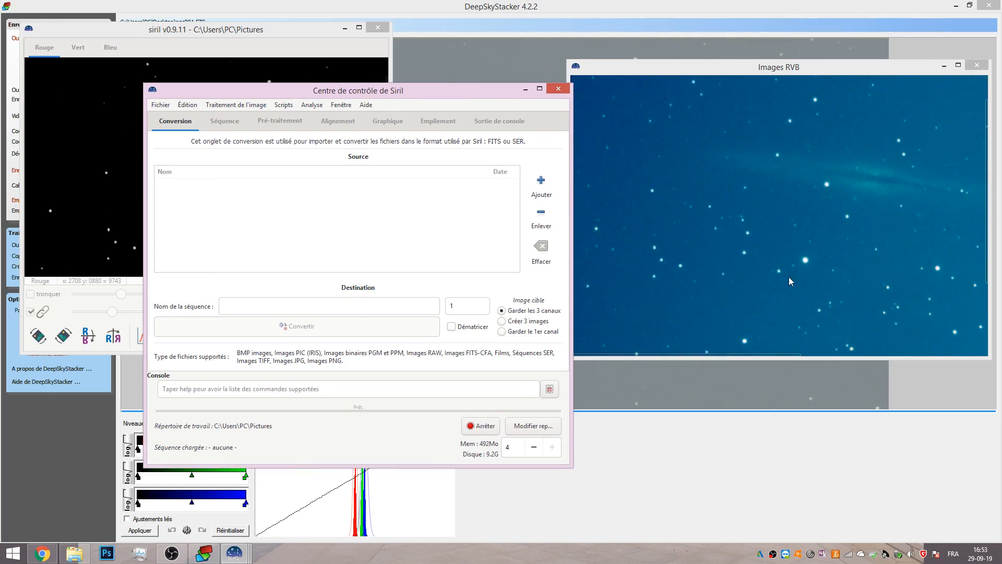
pyautogui.moveTo(744, 353); pyautogui.dragTo(881, 355)
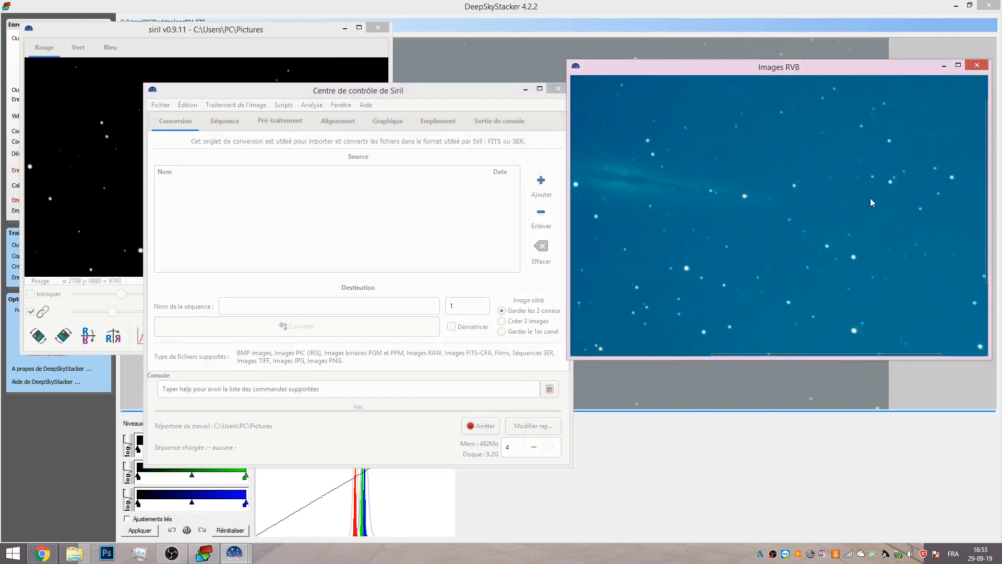
pyautogui.moveTo(363, 93); pyautogui.dragTo(623, 92)
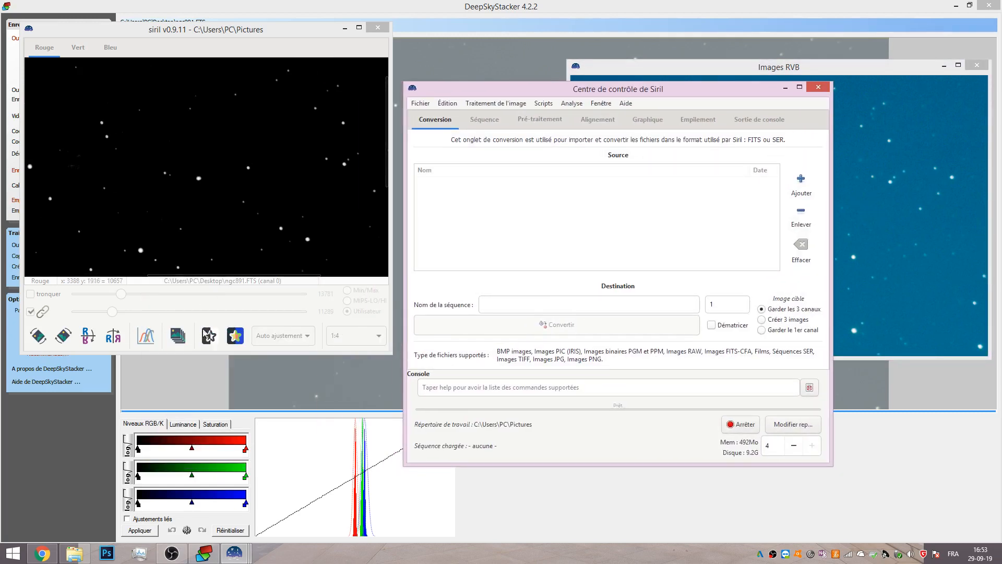
# Reset the linear display cutoffs to 0 and 65535, then return the display mode to Auto ajustement.
pyautogui.click(114, 314)
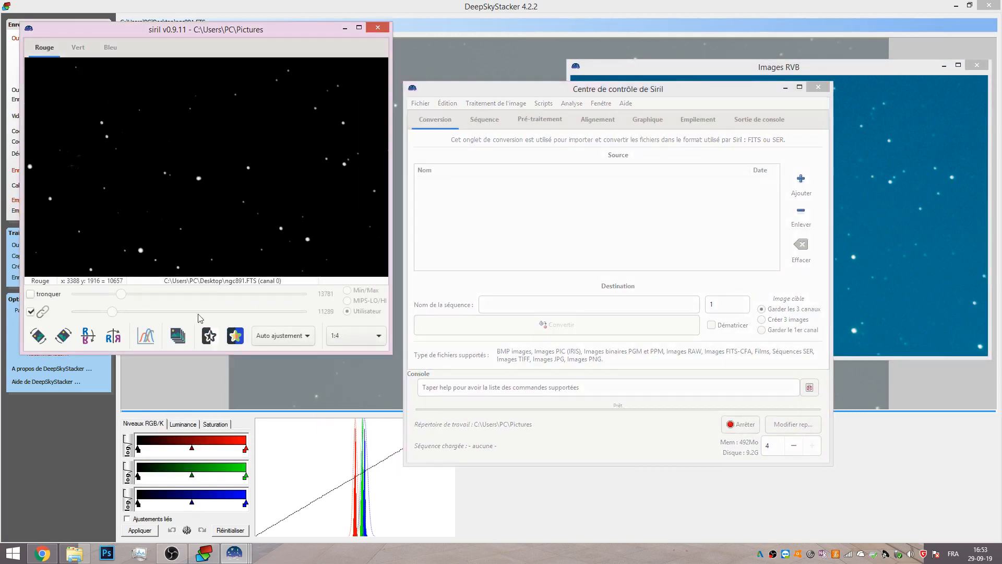
pyautogui.click(275, 337)
pyautogui.click(265, 264)
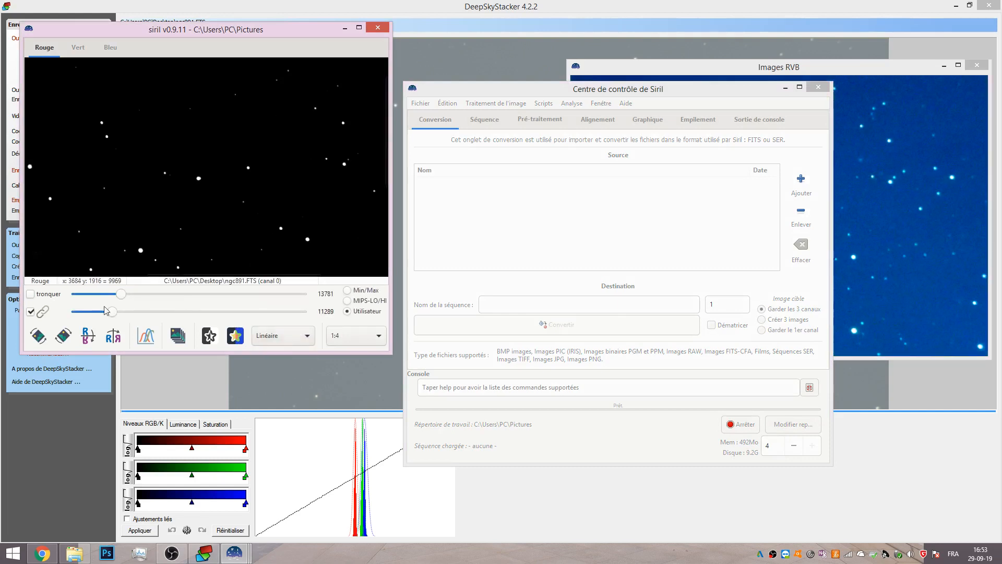
pyautogui.moveTo(121, 294); pyautogui.dragTo(334, 297)
pyautogui.moveTo(114, 313); pyautogui.dragTo(68, 315)
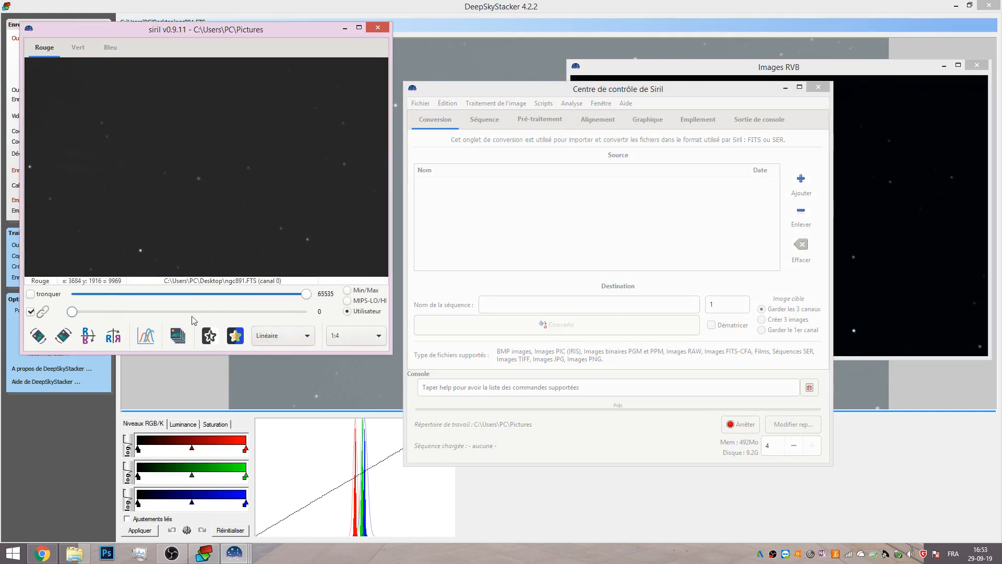
pyautogui.click(288, 337)
pyautogui.click(290, 406)
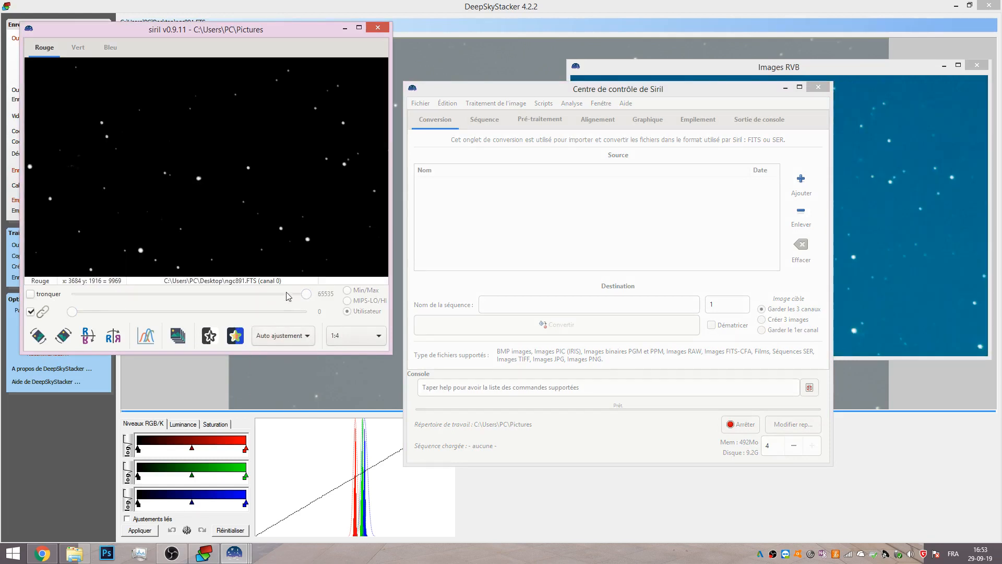
# Switch to the green channel and select a rectangle of empty background sky right of the galaxy.
pyautogui.click(77, 48)
pyautogui.click(107, 47)
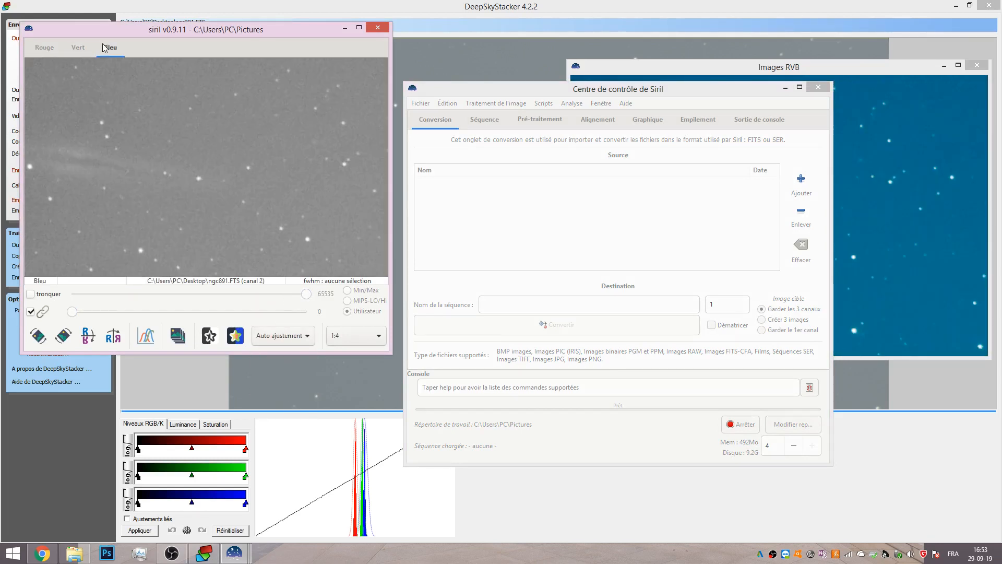
pyautogui.click(76, 48)
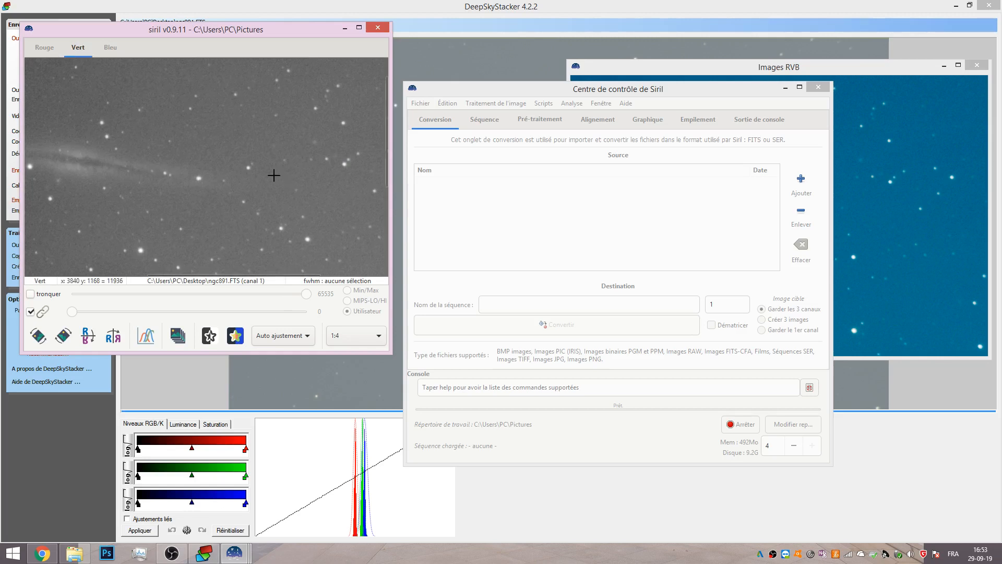
pyautogui.moveTo(312, 175); pyautogui.dragTo(352, 200)
# Open Étalonnage des couleurs and neutralize the sky background using the current selection as reference.
pyautogui.click(492, 107)
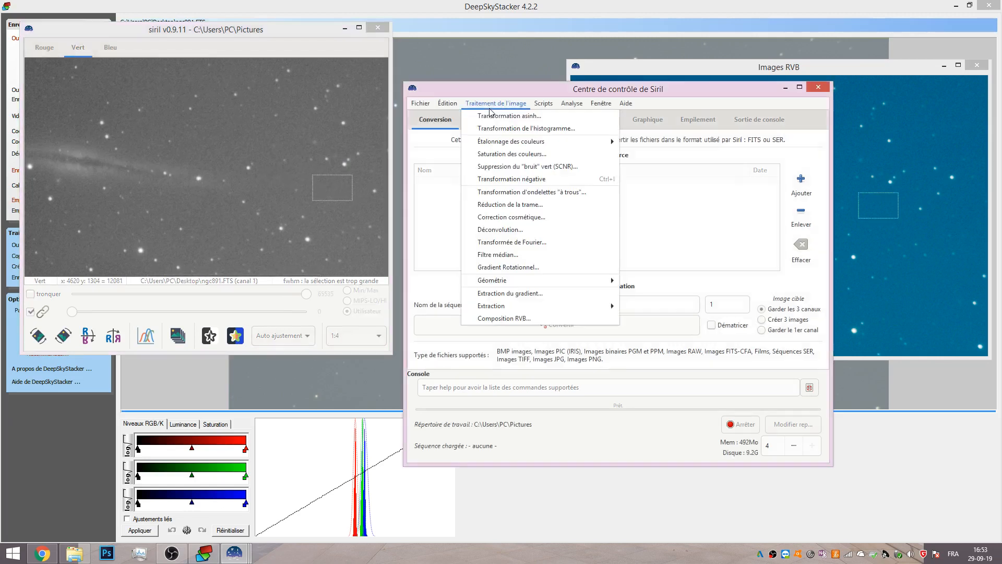
pyautogui.moveTo(499, 143)
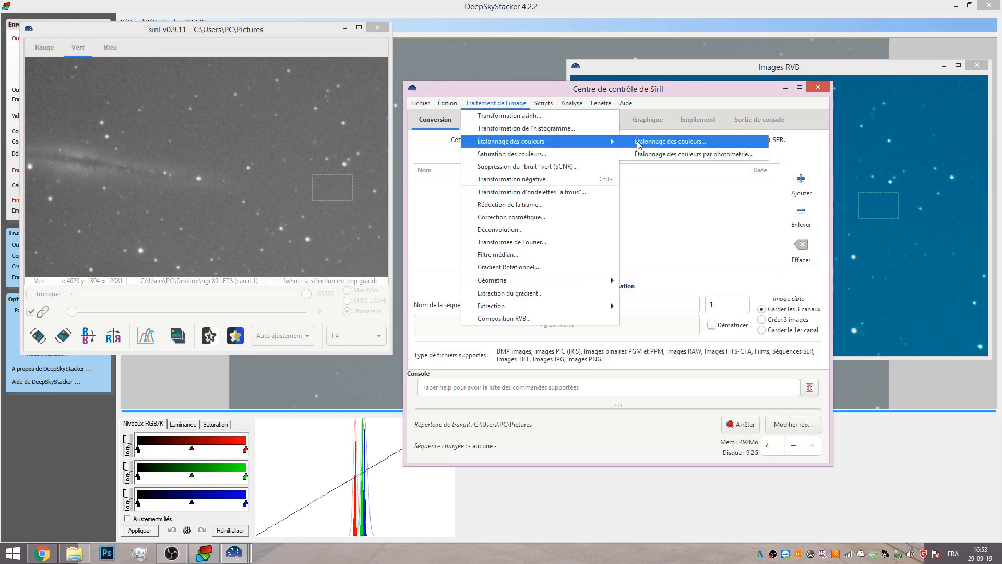
pyautogui.click(669, 142)
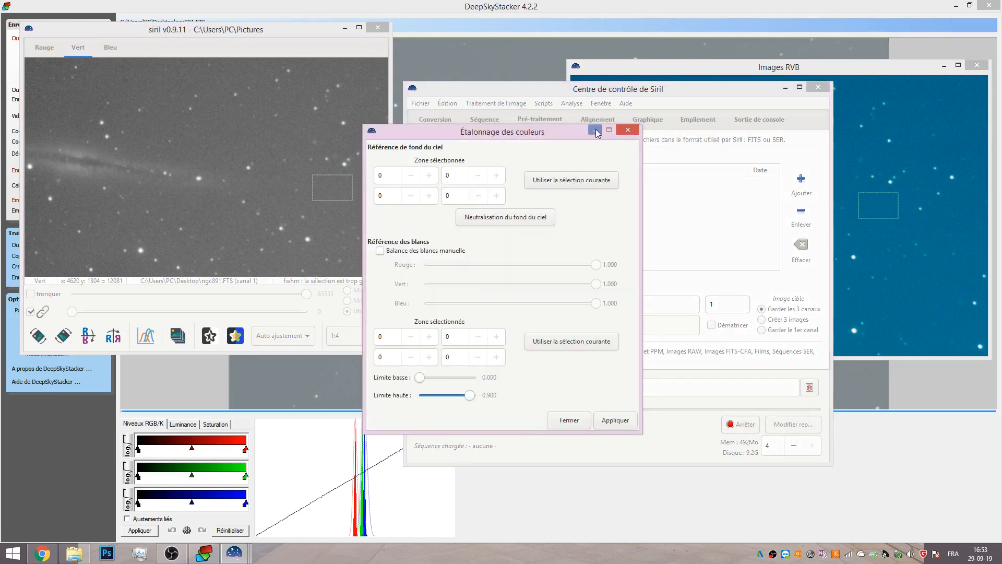
pyautogui.click(515, 219)
pyautogui.click(547, 321)
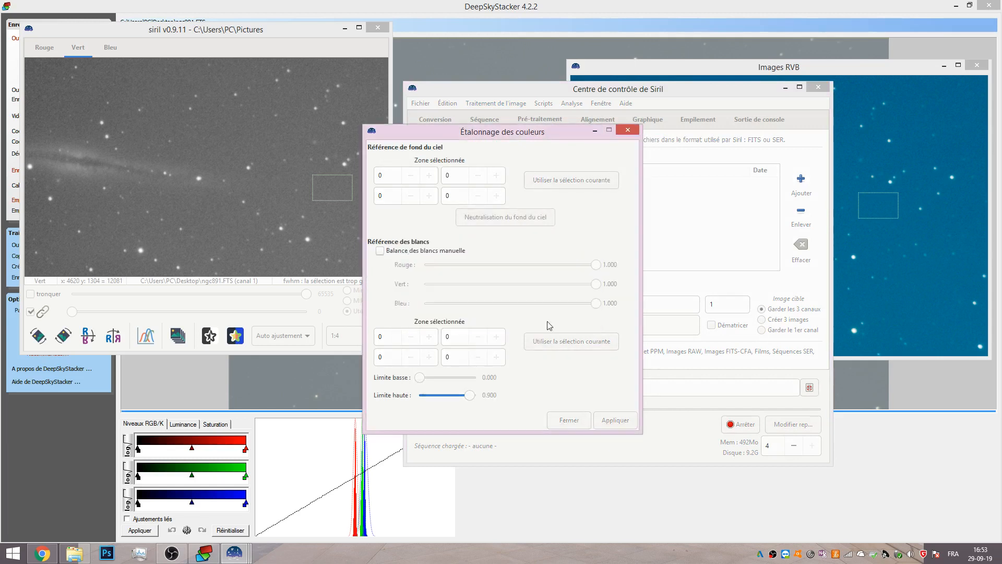
pyautogui.click(574, 180)
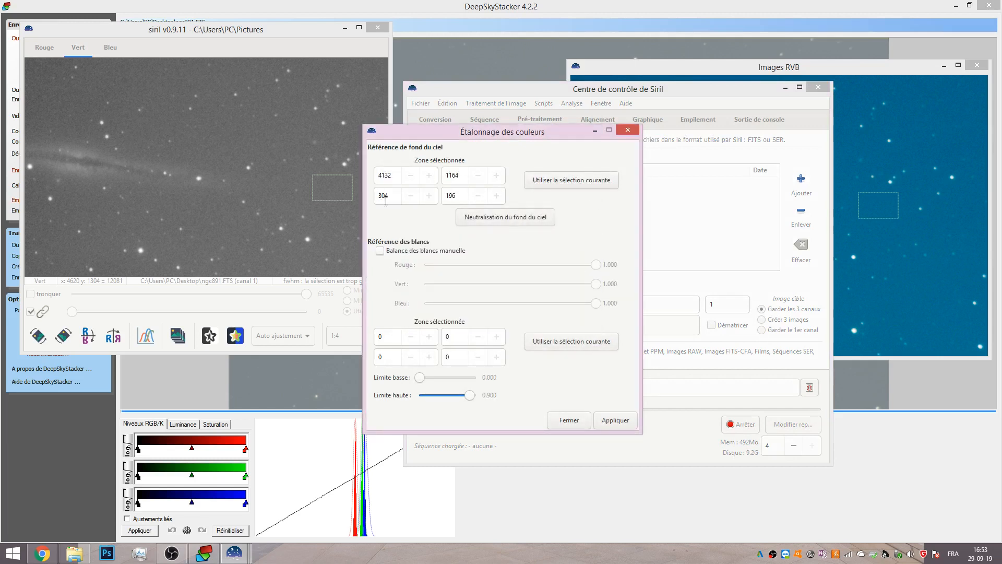
pyautogui.click(494, 219)
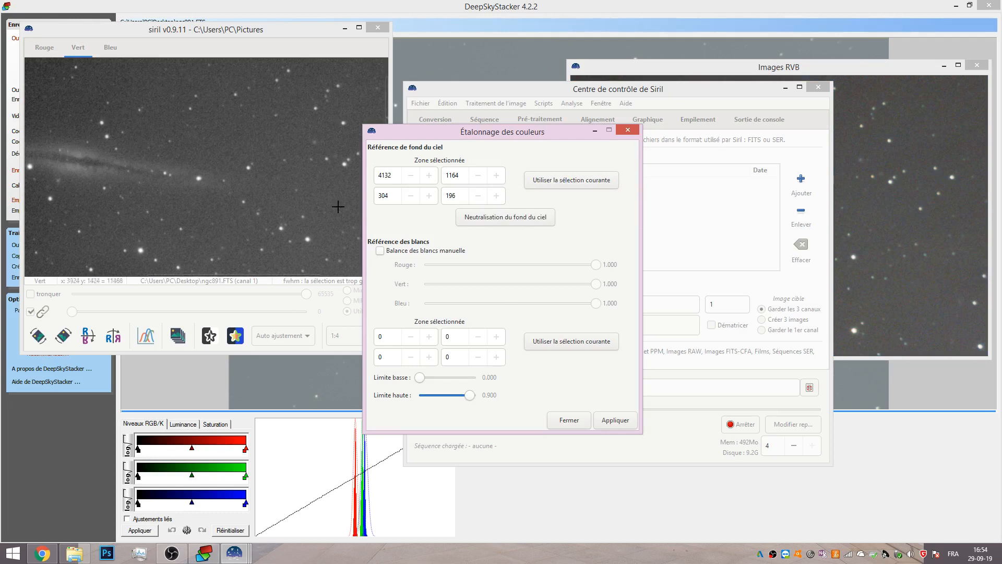
# Apply the colour calibration and close the Étalonnage des couleurs dialog.
pyautogui.moveTo(540, 90); pyautogui.dragTo(284, 63)
pyautogui.moveTo(499, 137); pyautogui.dragTo(371, 133)
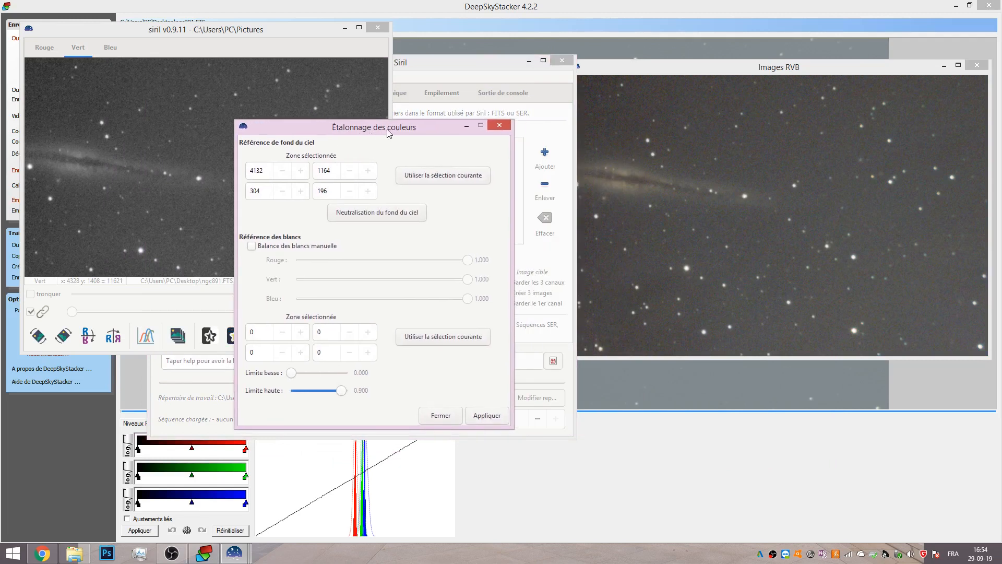
pyautogui.moveTo(682, 74); pyautogui.dragTo(662, 128)
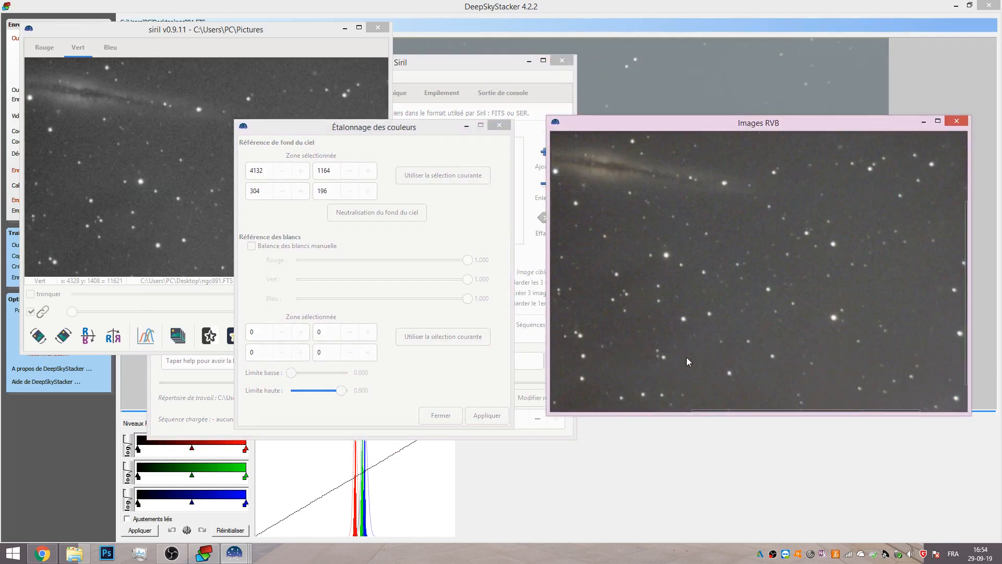
pyautogui.moveTo(747, 408); pyautogui.dragTo(706, 396)
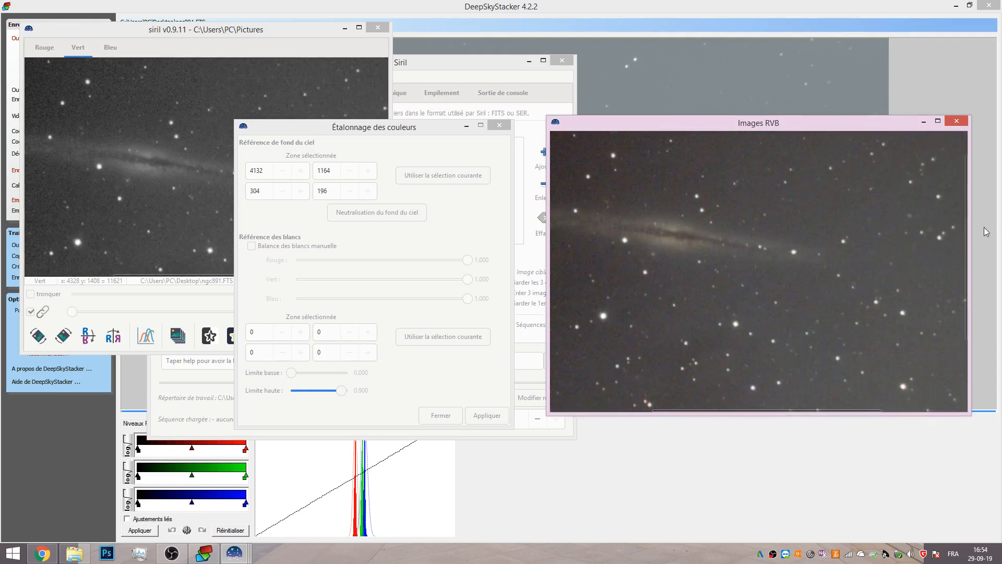
pyautogui.moveTo(964, 233); pyautogui.dragTo(967, 312)
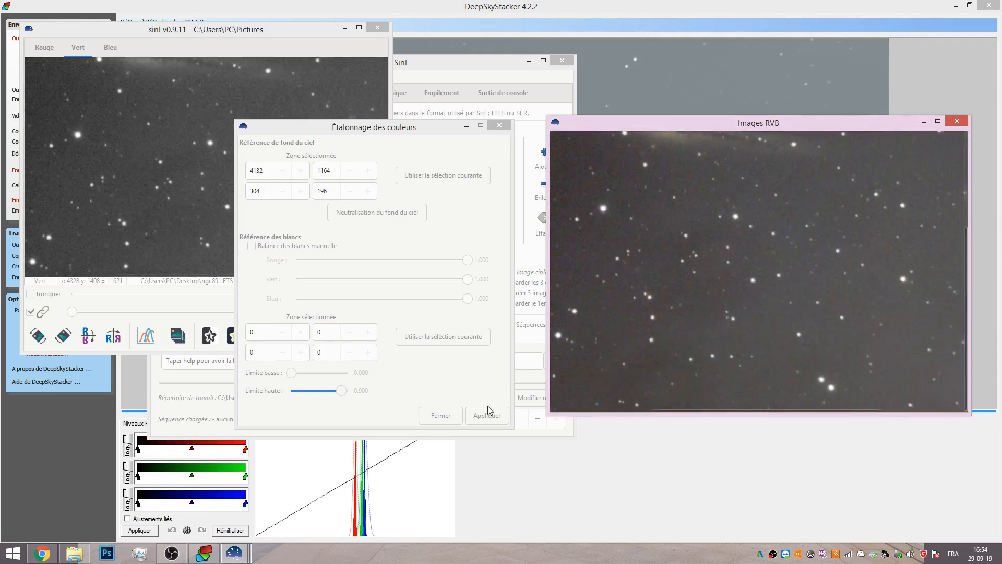
pyautogui.click(474, 412)
pyautogui.click(450, 416)
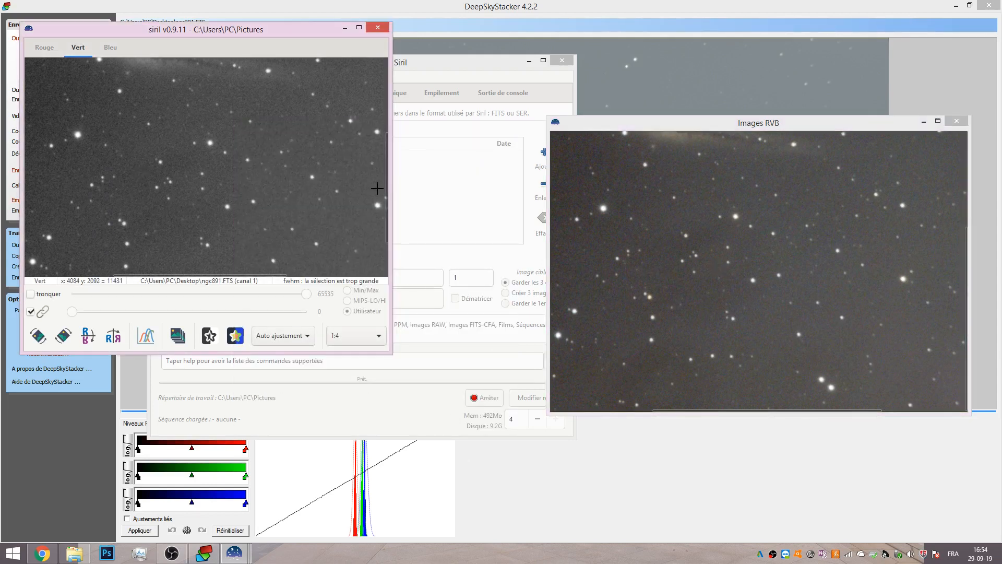
# Set the zoom to 1:8, open Extraction du gradient and generate background samples with order 4 and 20 samples per line.
pyautogui.moveTo(383, 190); pyautogui.dragTo(385, 134)
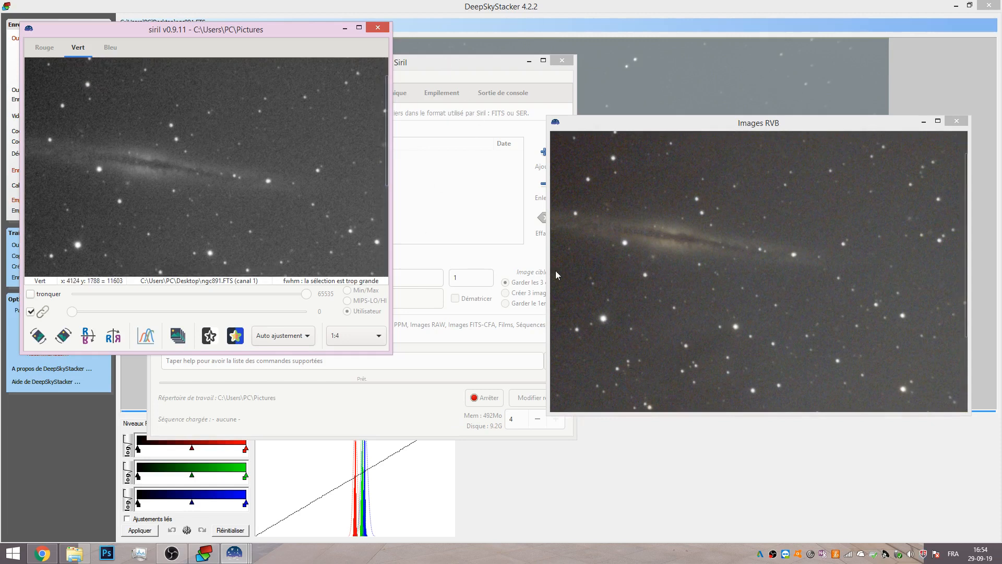
pyautogui.click(347, 335)
pyautogui.click(341, 342)
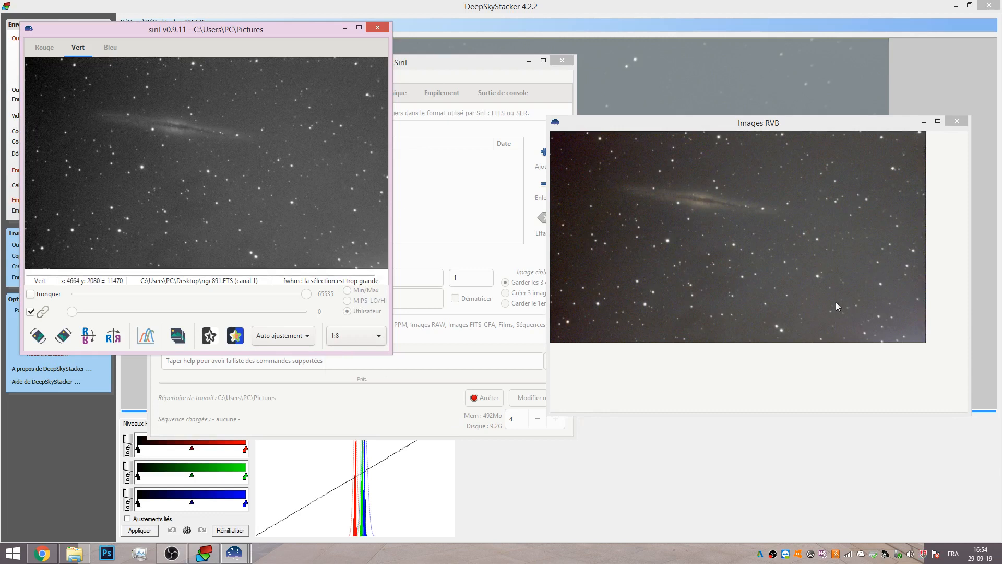
pyautogui.click(434, 64)
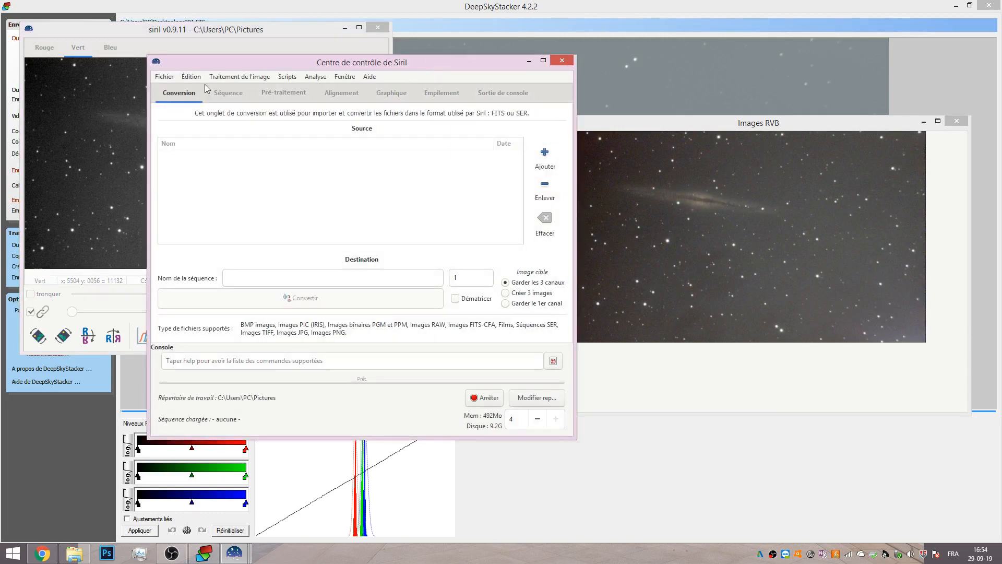
pyautogui.click(268, 77)
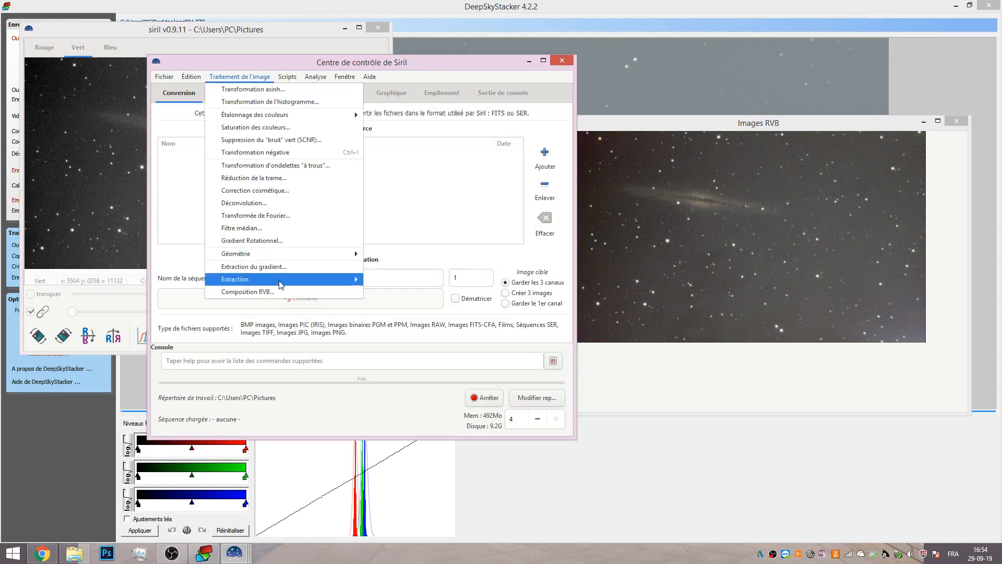
pyautogui.click(277, 267)
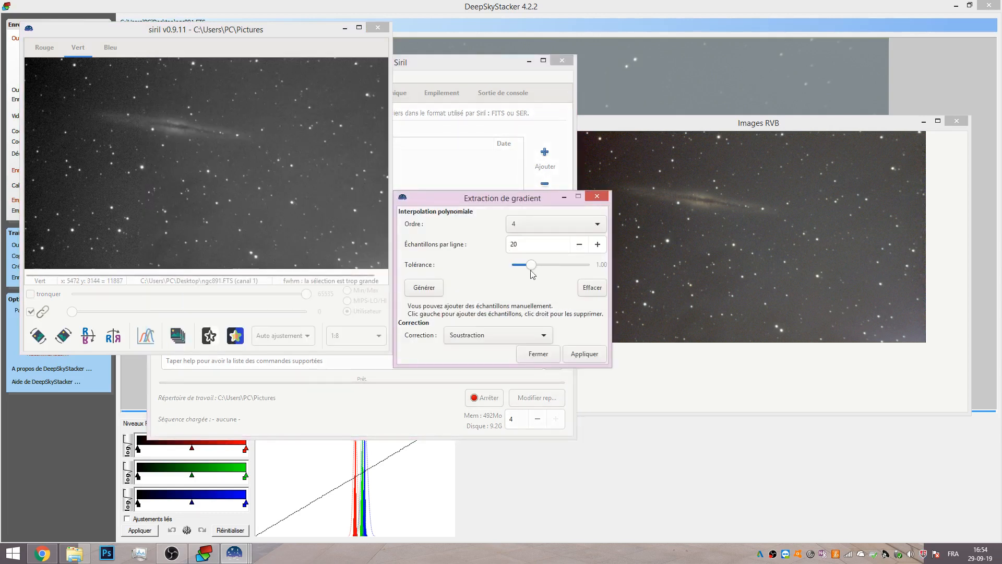
pyautogui.moveTo(510, 202); pyautogui.dragTo(416, 130)
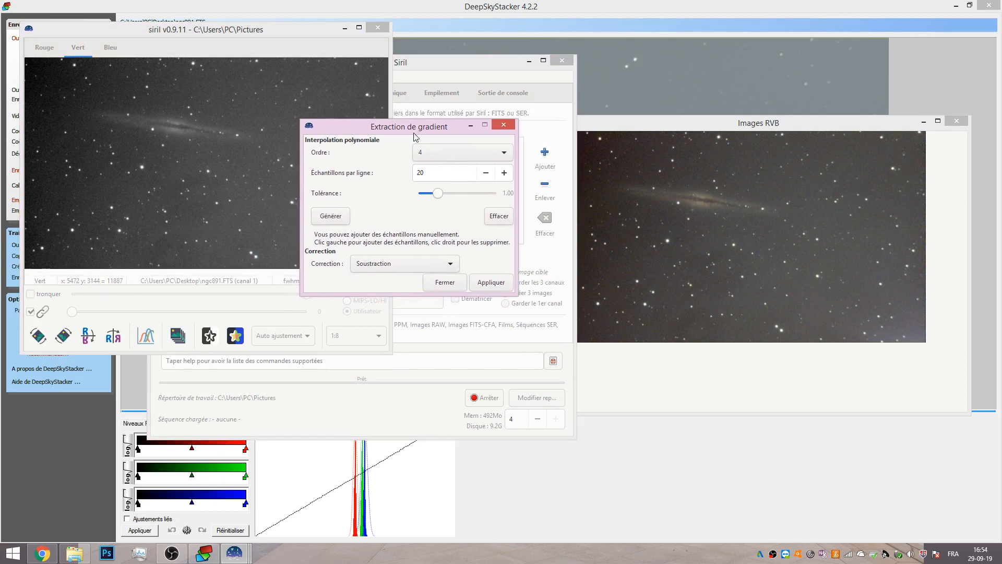
pyautogui.click(333, 217)
pyautogui.rightClick(636, 193)
pyautogui.click(632, 189)
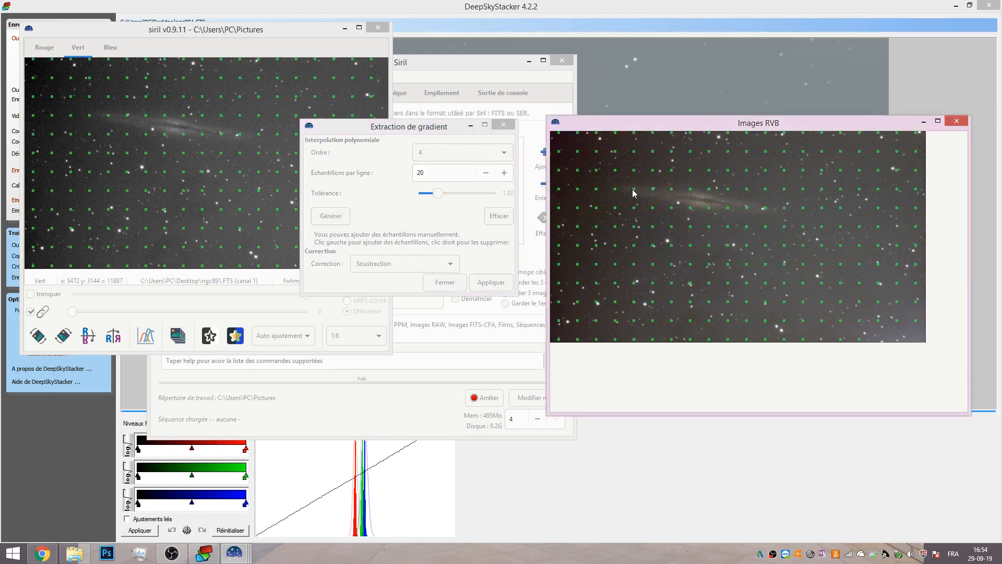
pyautogui.rightClick(633, 190)
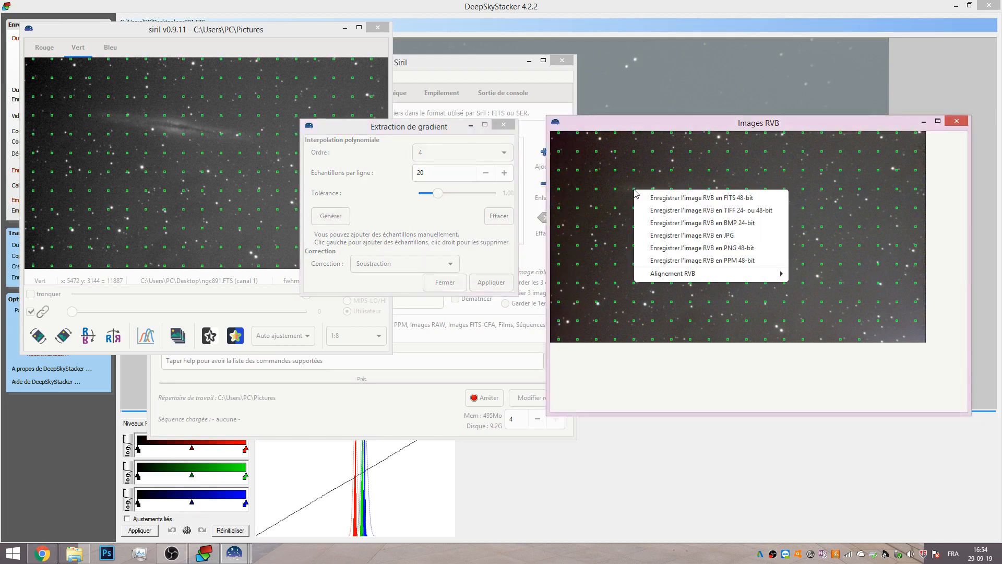
pyautogui.click(372, 237)
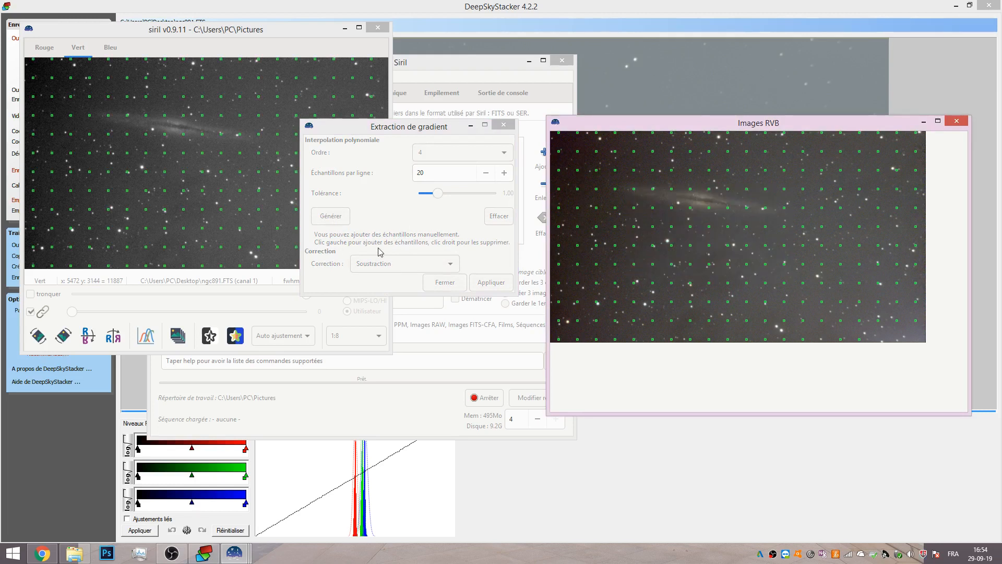
pyautogui.rightClick(634, 190)
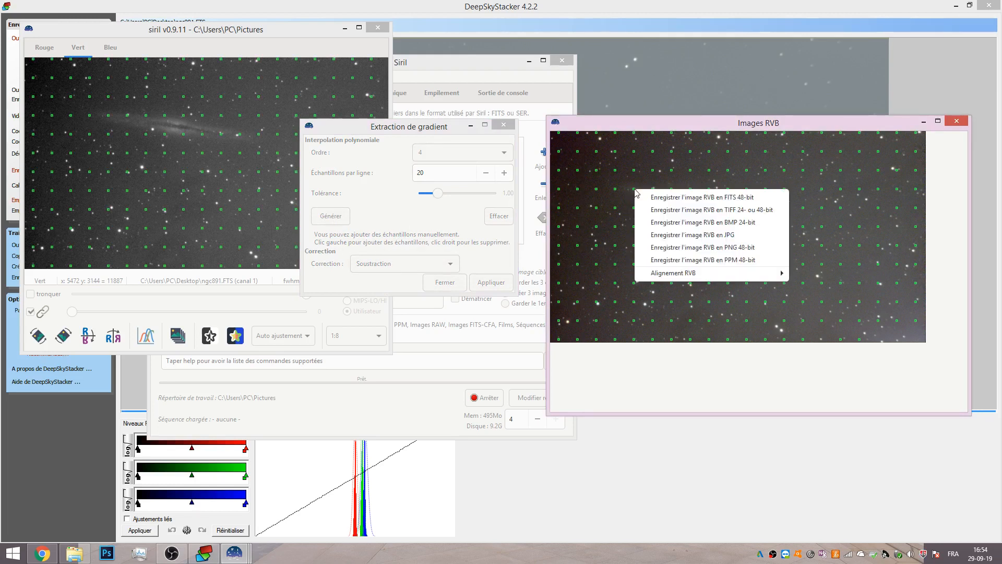
pyautogui.click(108, 118)
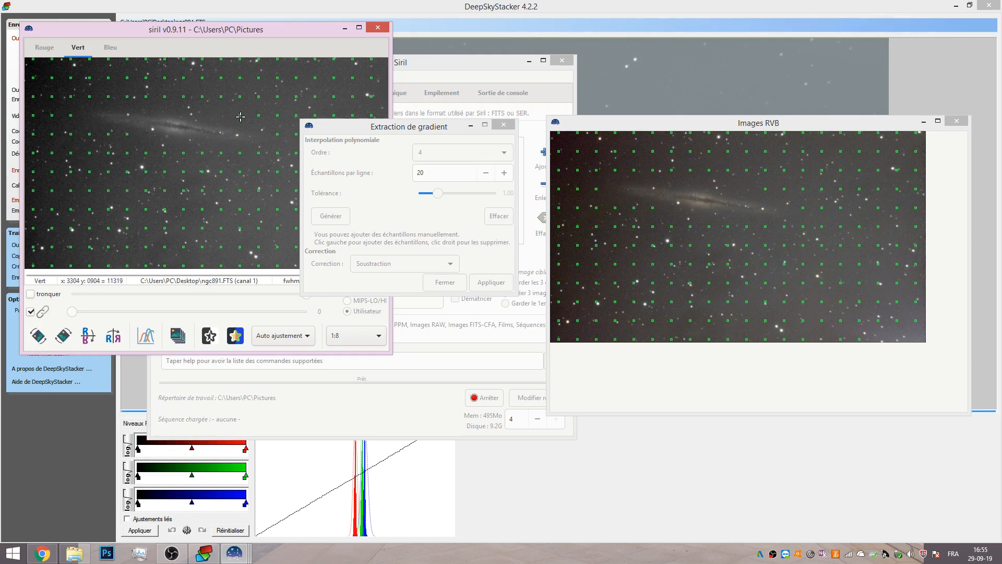
# Apply the gradient subtraction correction and close the gradient extraction dialog.
pyautogui.moveTo(365, 128); pyautogui.dragTo(424, 143)
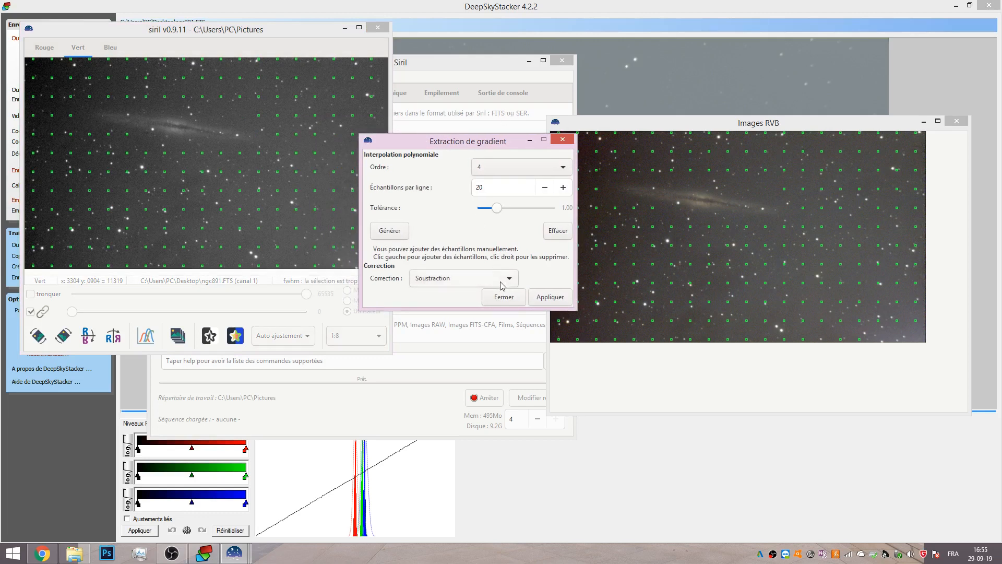
pyautogui.click(544, 302)
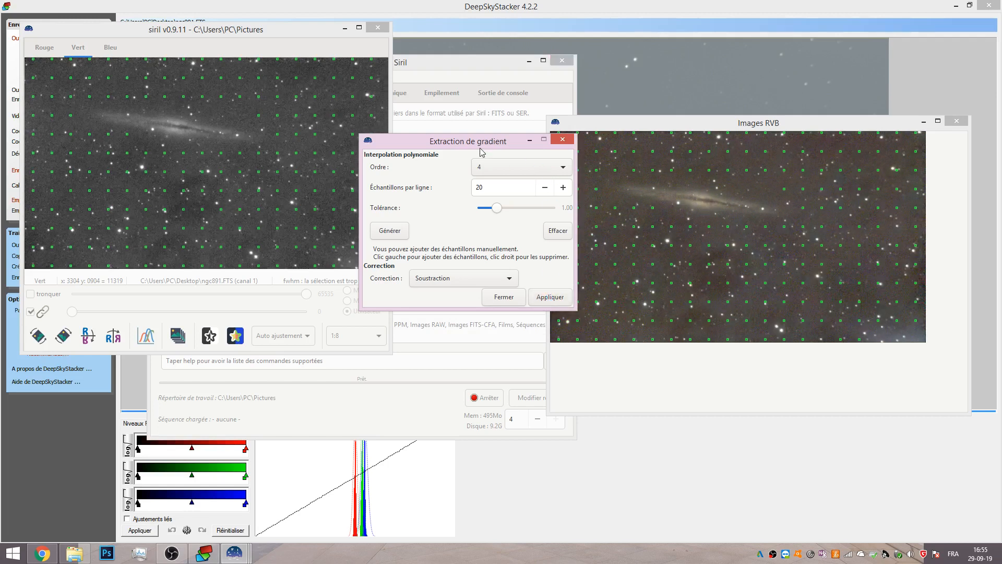
pyautogui.moveTo(443, 140); pyautogui.dragTo(314, 122)
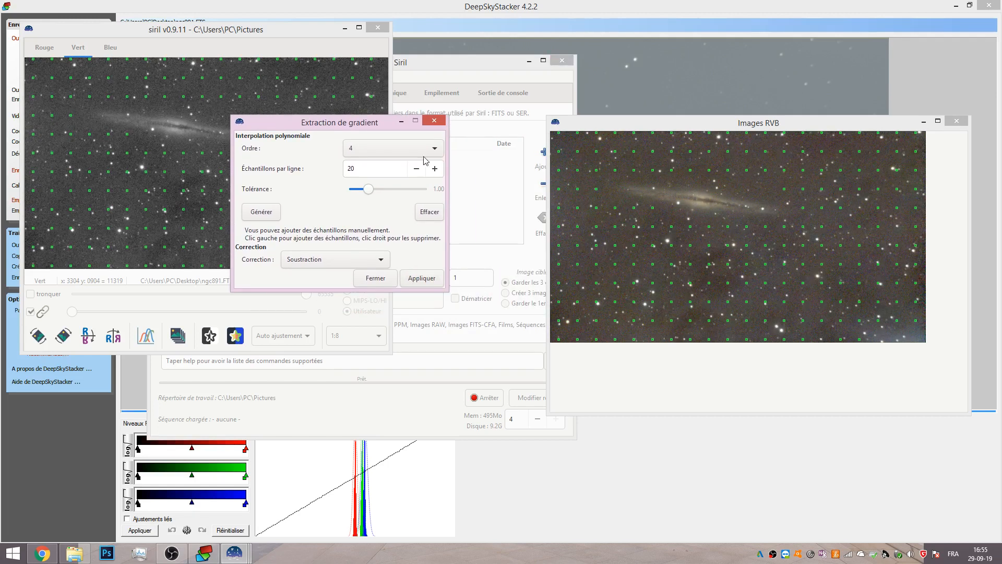
pyautogui.click(375, 278)
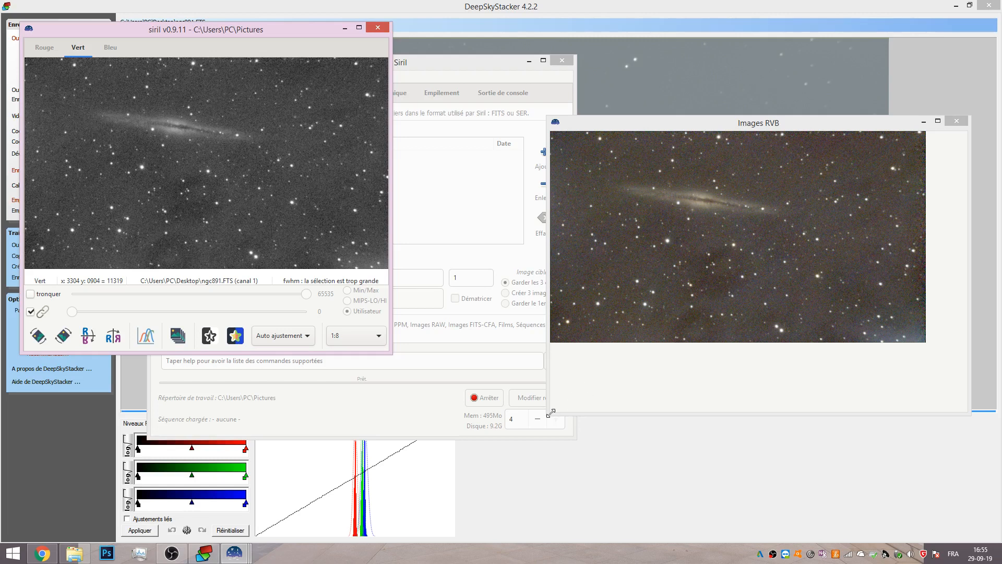
# Zoom the view to 1:4 and enlarge the RGB image window to inspect the corrected image.
pyautogui.moveTo(551, 412); pyautogui.dragTo(549, 413)
pyautogui.click(342, 335)
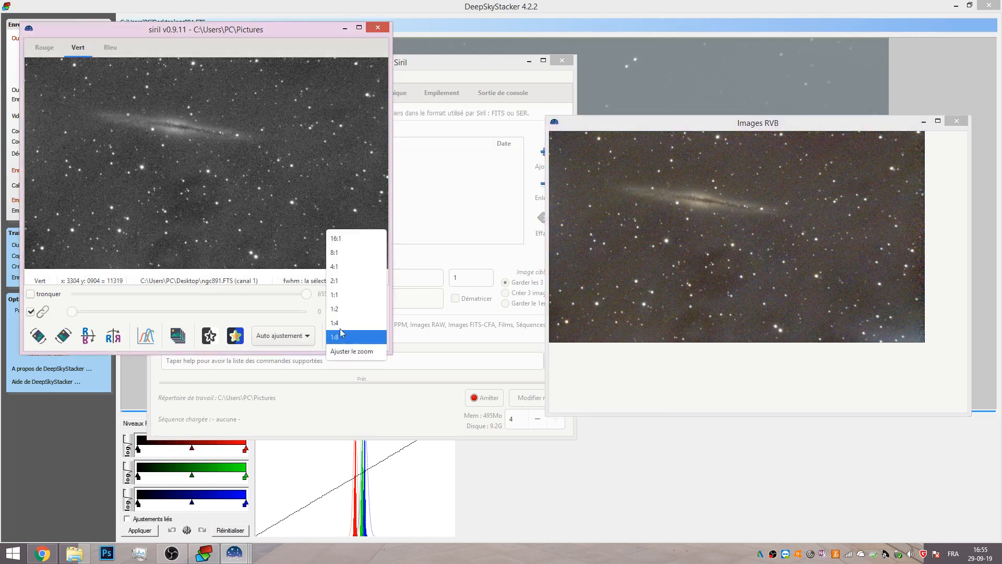
pyautogui.click(339, 323)
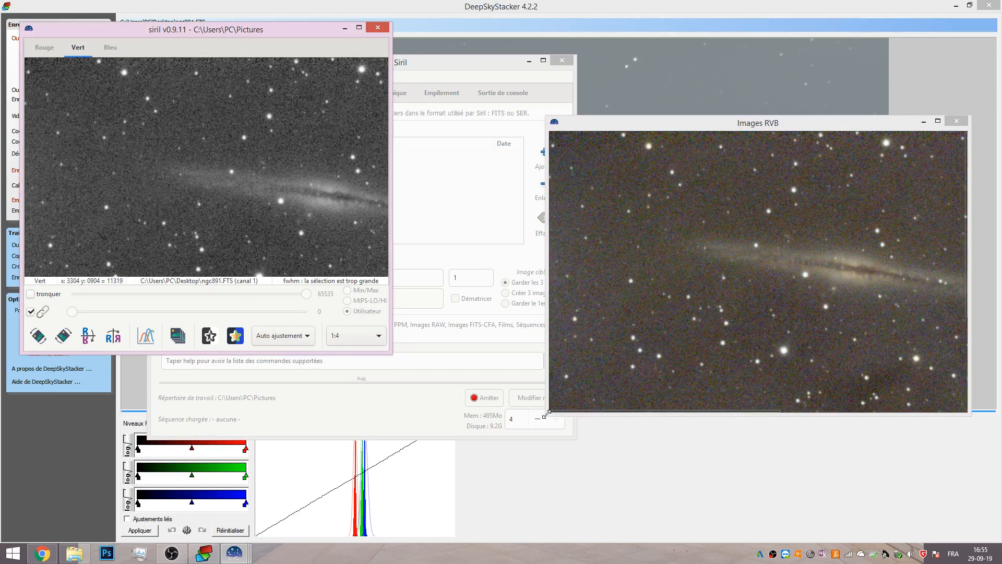
pyautogui.moveTo(548, 413); pyautogui.dragTo(441, 494)
pyautogui.moveTo(703, 491); pyautogui.dragTo(854, 489)
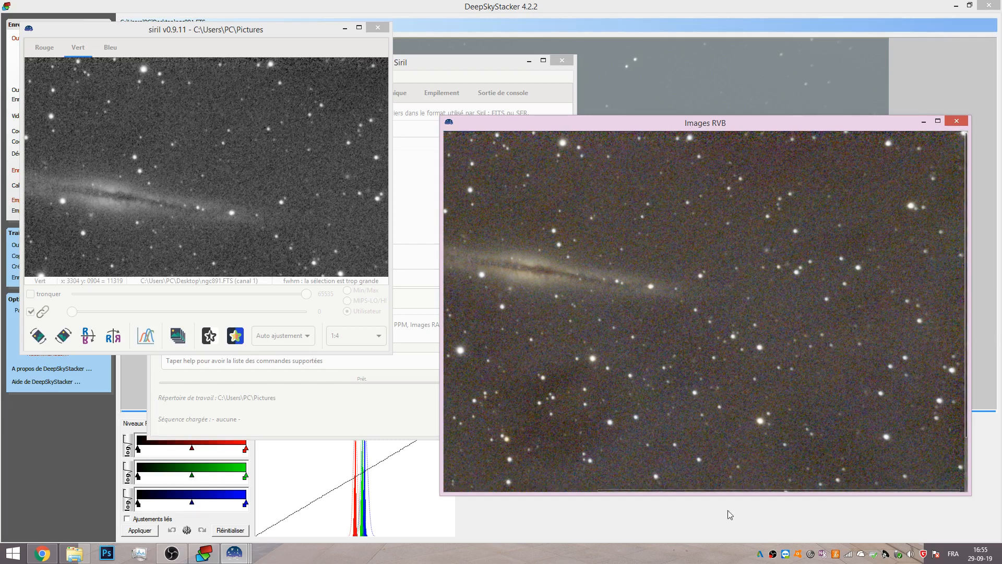
pyautogui.moveTo(677, 487); pyautogui.dragTo(590, 500)
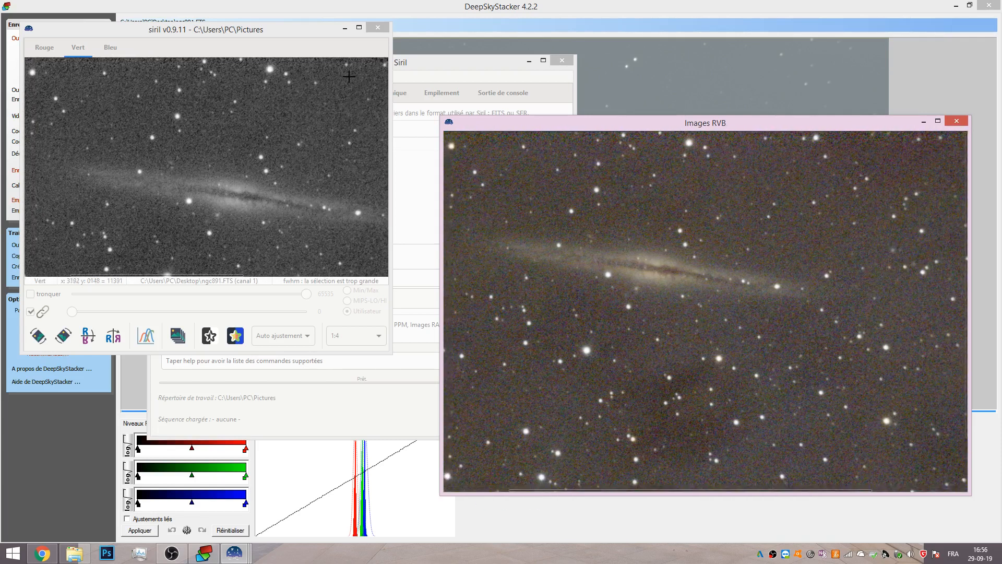
# Open Étalonnage des couleurs, select a background sky rectangle above the galaxy as reference and neutralize the sky background.
pyautogui.click(445, 76)
pyautogui.moveTo(415, 65); pyautogui.dragTo(323, 84)
pyautogui.click(129, 94)
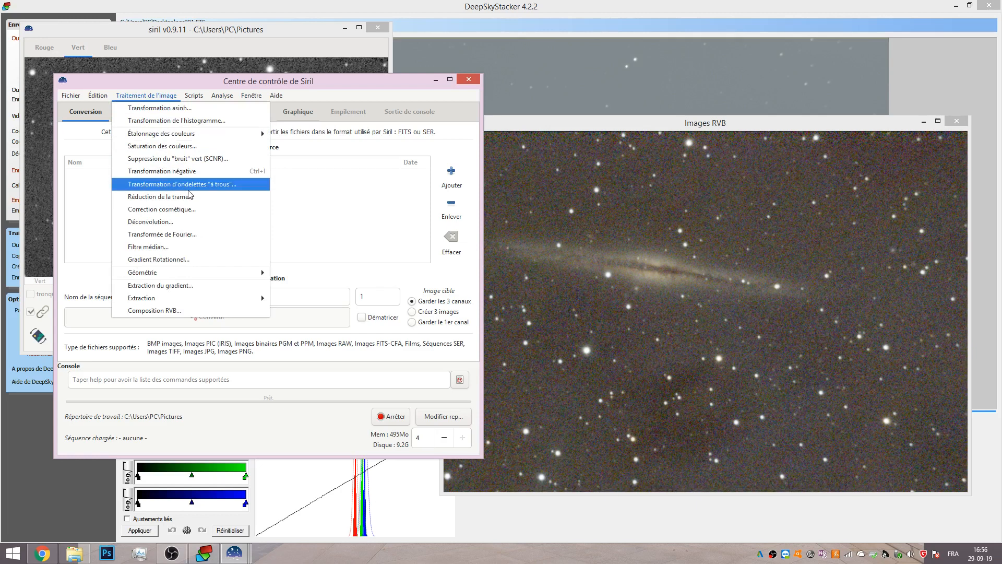
pyautogui.moveTo(190, 136)
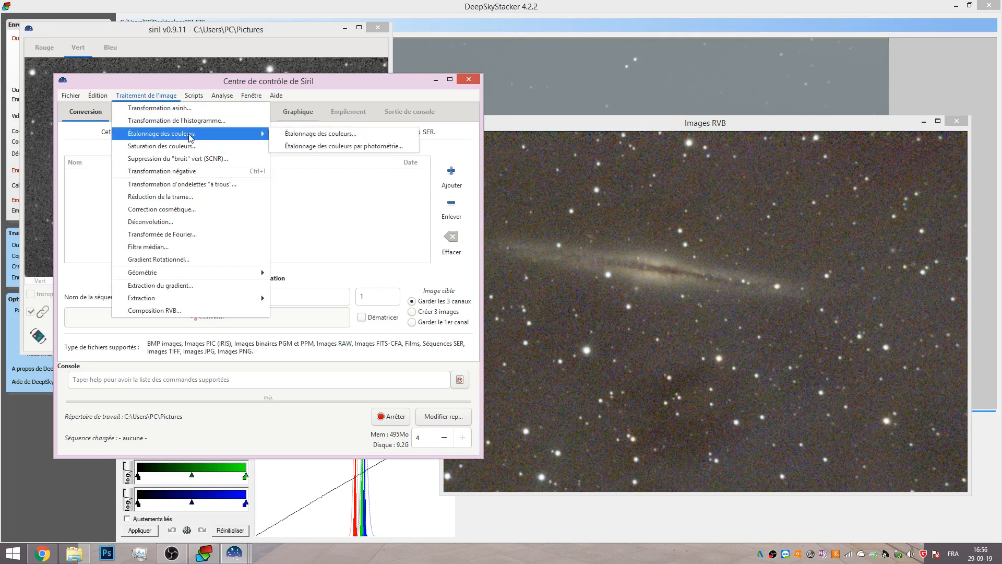
pyautogui.click(304, 135)
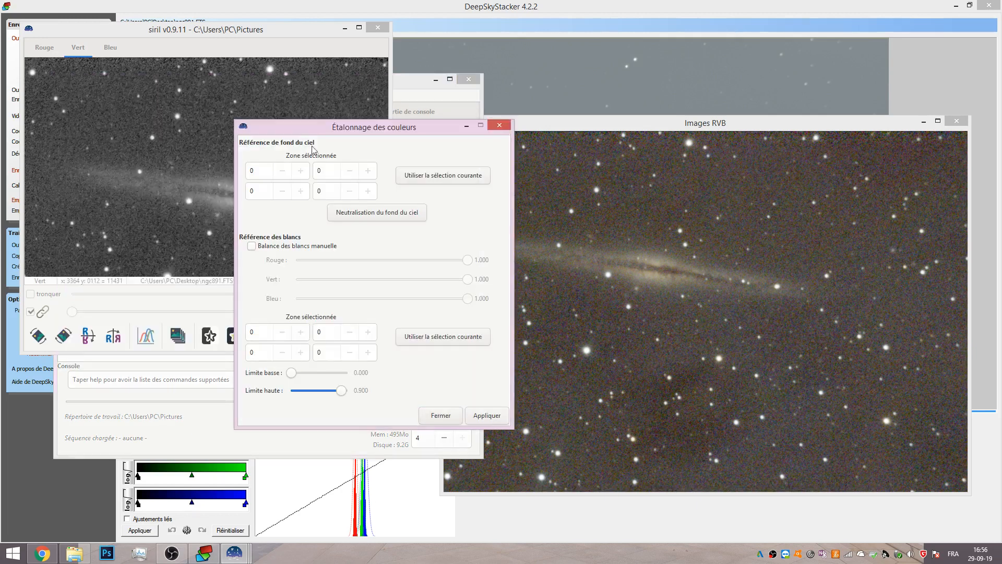
pyautogui.moveTo(301, 128); pyautogui.dragTo(467, 259)
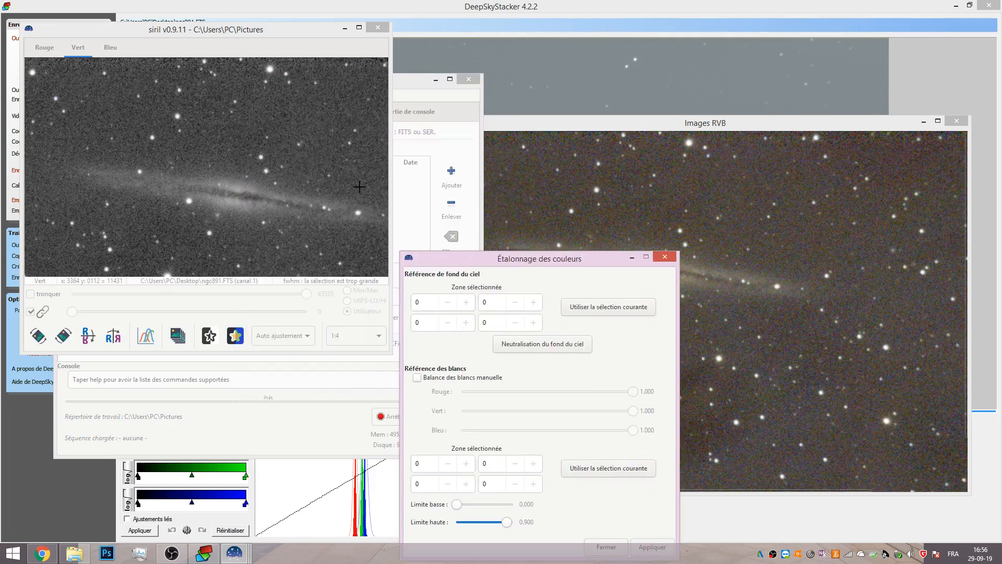
pyautogui.moveTo(252, 101); pyautogui.dragTo(318, 126)
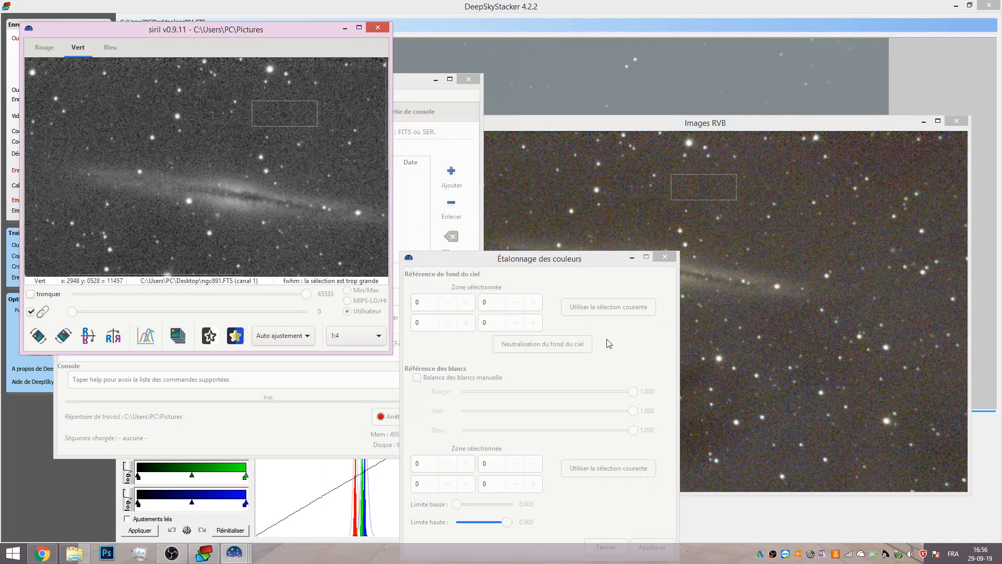
pyautogui.click(595, 308)
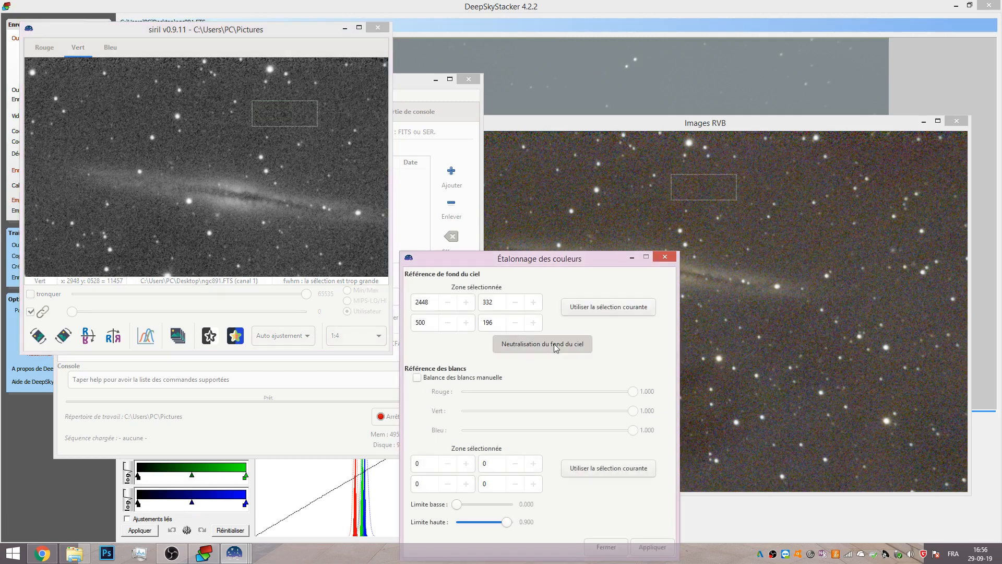
pyautogui.click(554, 344)
# Select a new background sky rectangle right of the galaxy, use it as reference and neutralize the sky background again.
pyautogui.moveTo(564, 261); pyautogui.dragTo(668, 236)
pyautogui.moveTo(229, 274); pyautogui.dragTo(248, 273)
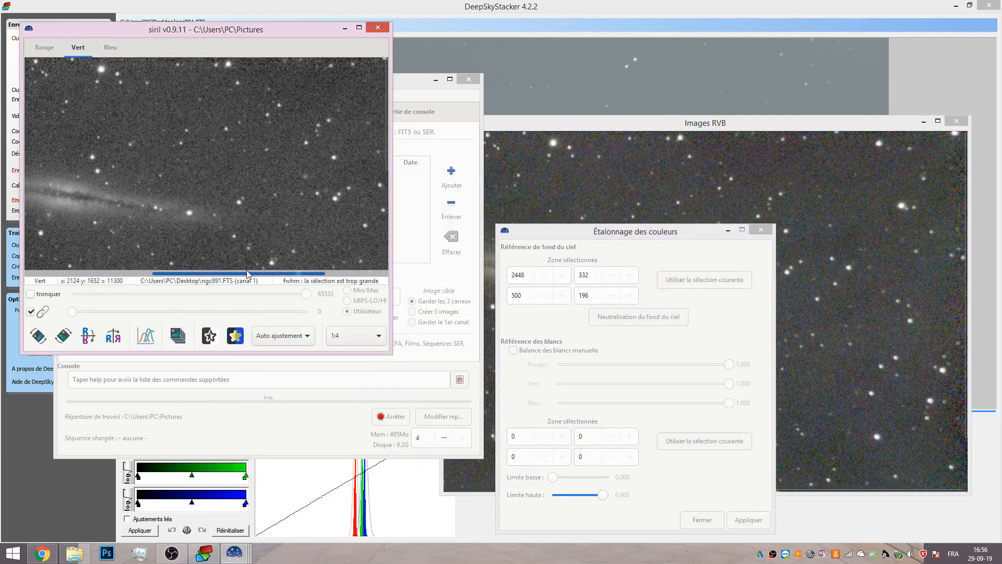
pyautogui.moveTo(386, 138); pyautogui.dragTo(383, 196)
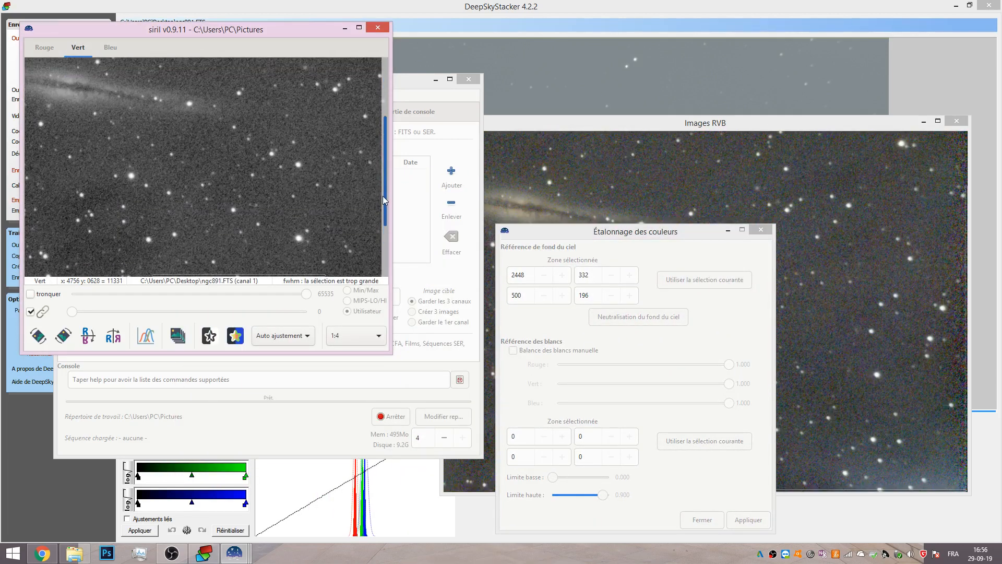
pyautogui.moveTo(291, 103); pyautogui.dragTo(357, 131)
pyautogui.click(680, 279)
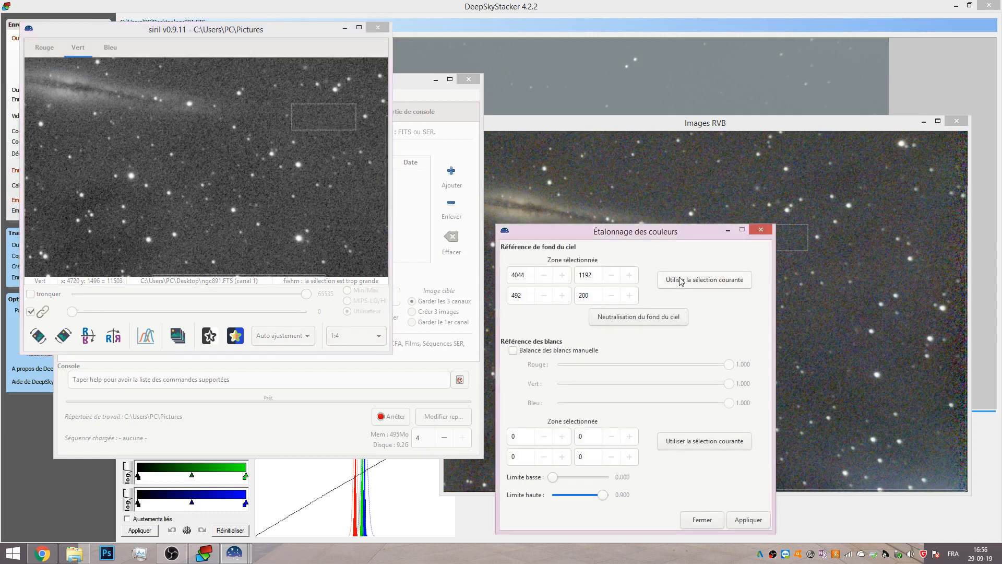
pyautogui.moveTo(623, 230); pyautogui.dragTo(309, 167)
pyautogui.click(318, 258)
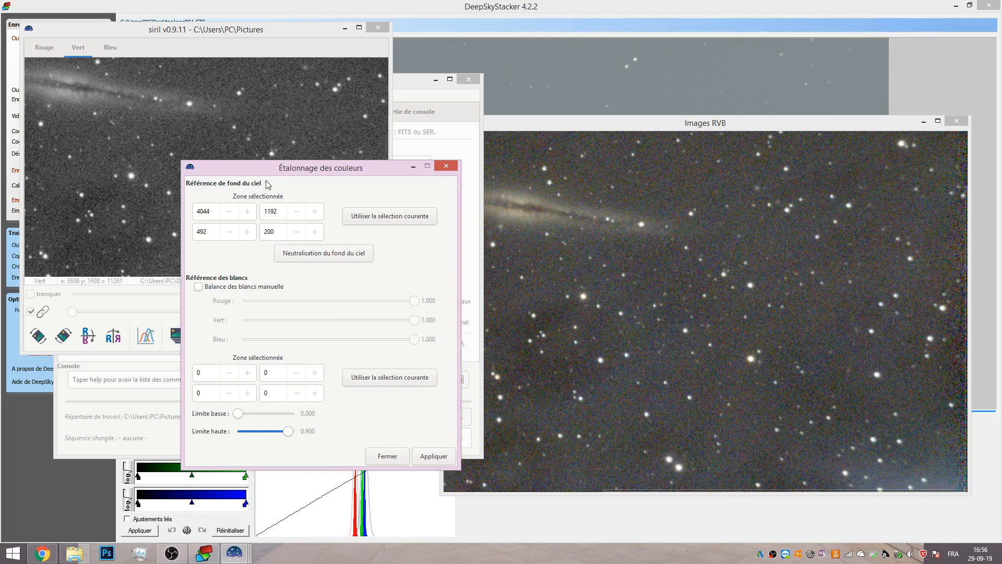
pyautogui.moveTo(633, 496); pyautogui.dragTo(595, 497)
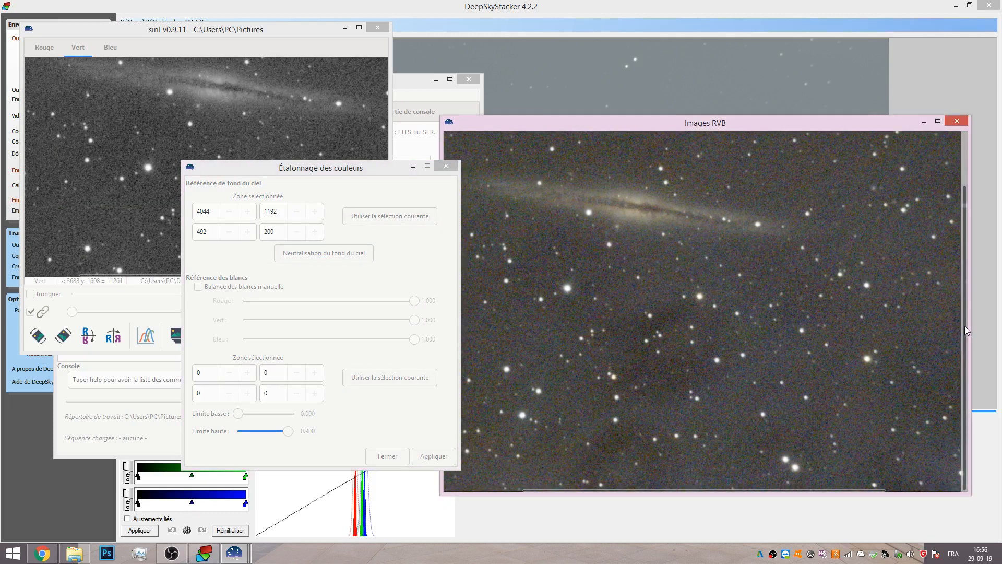
# Select a bright star as white reference, use the current selection, apply the colour calibration and close the dialog.
pyautogui.scroll(2, 963, 331)
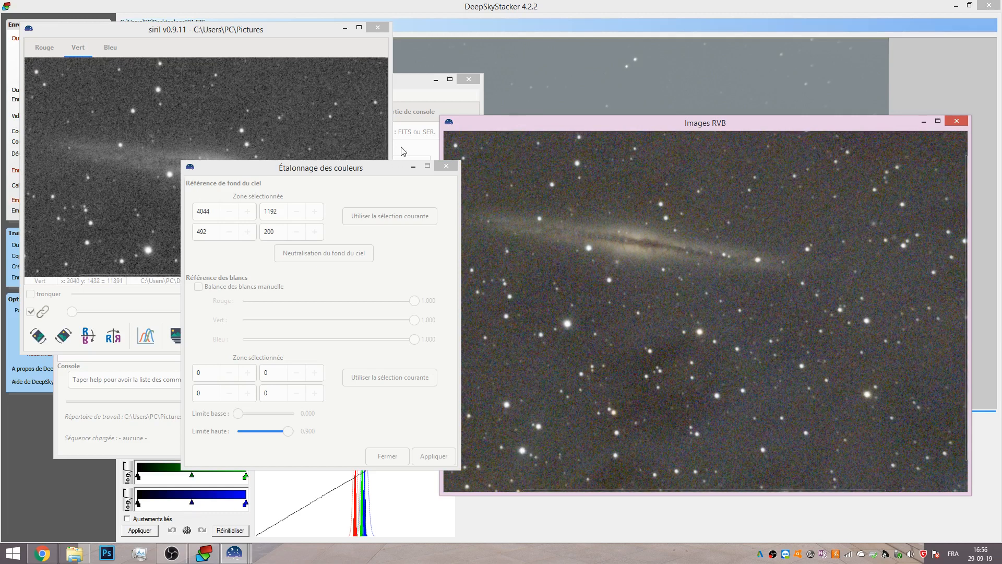
pyautogui.scroll(-2, 386, 104)
pyautogui.moveTo(362, 168); pyautogui.dragTo(879, 98)
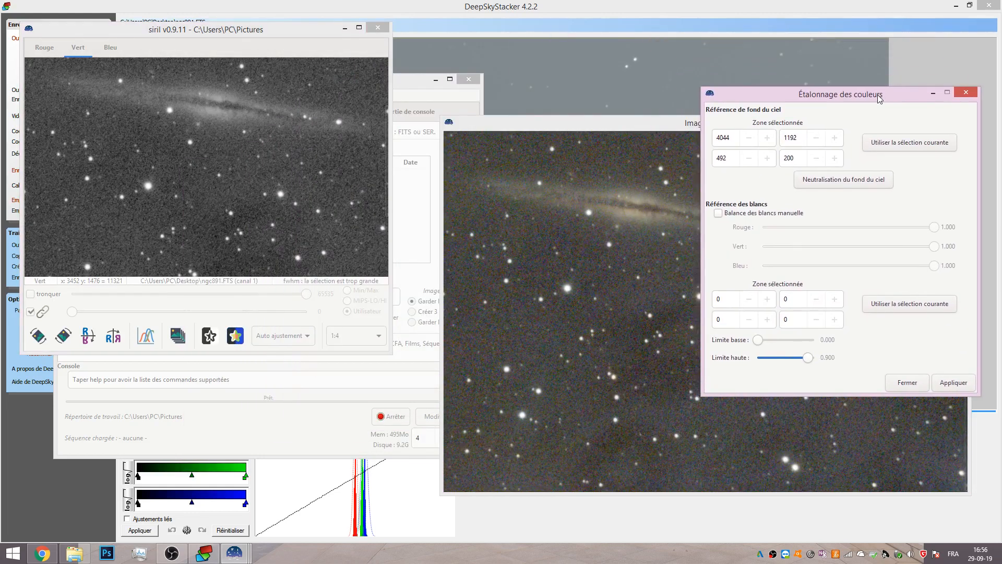
pyautogui.moveTo(386, 132); pyautogui.dragTo(385, 165)
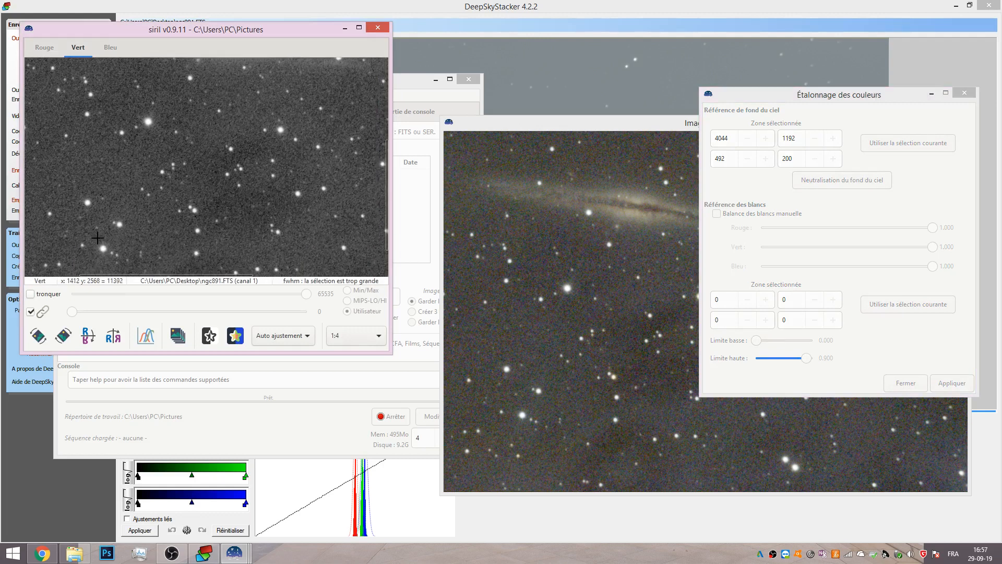
pyautogui.moveTo(98, 243); pyautogui.dragTo(118, 258)
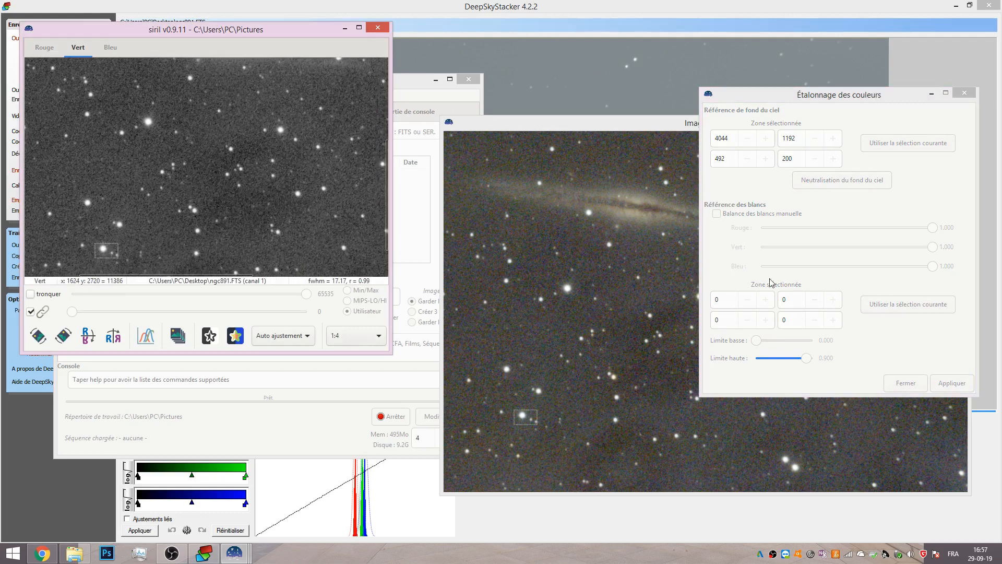
pyautogui.click(905, 306)
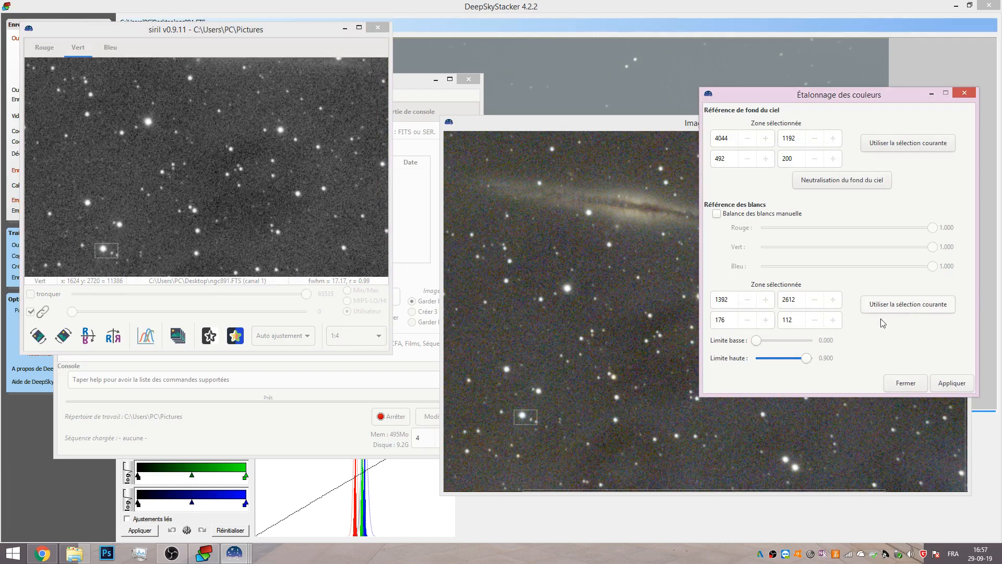
pyautogui.click(947, 384)
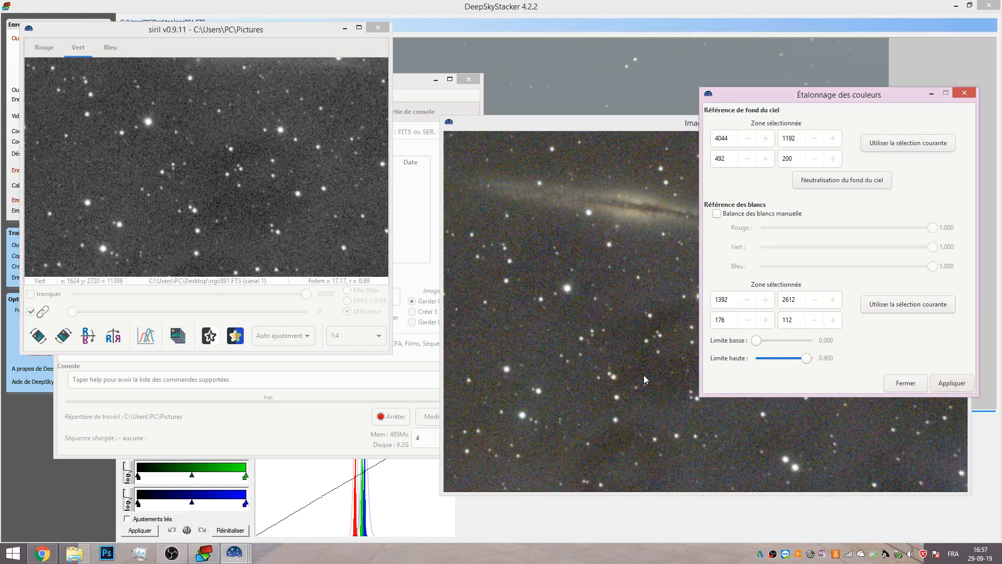
pyautogui.click(906, 383)
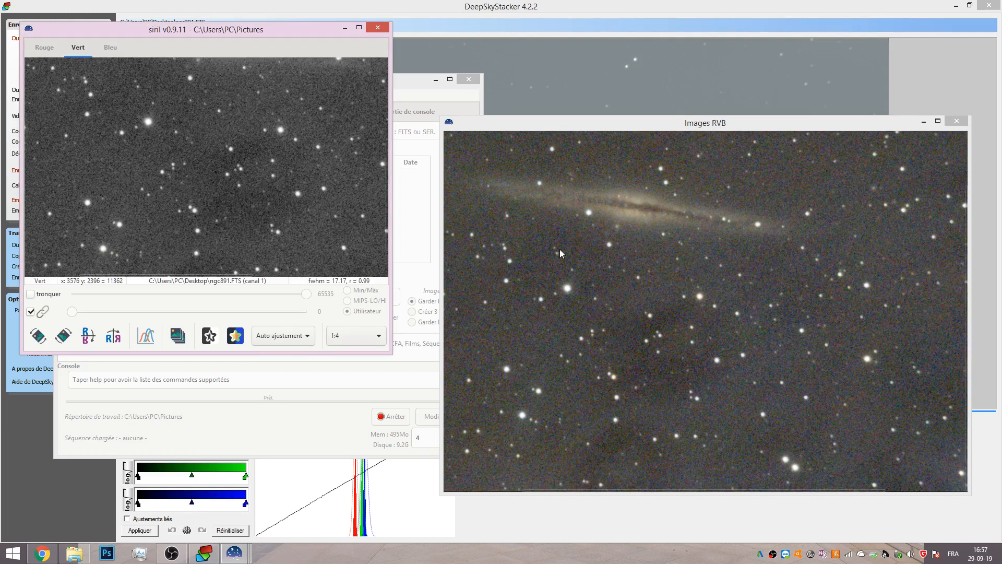
pyautogui.click(408, 85)
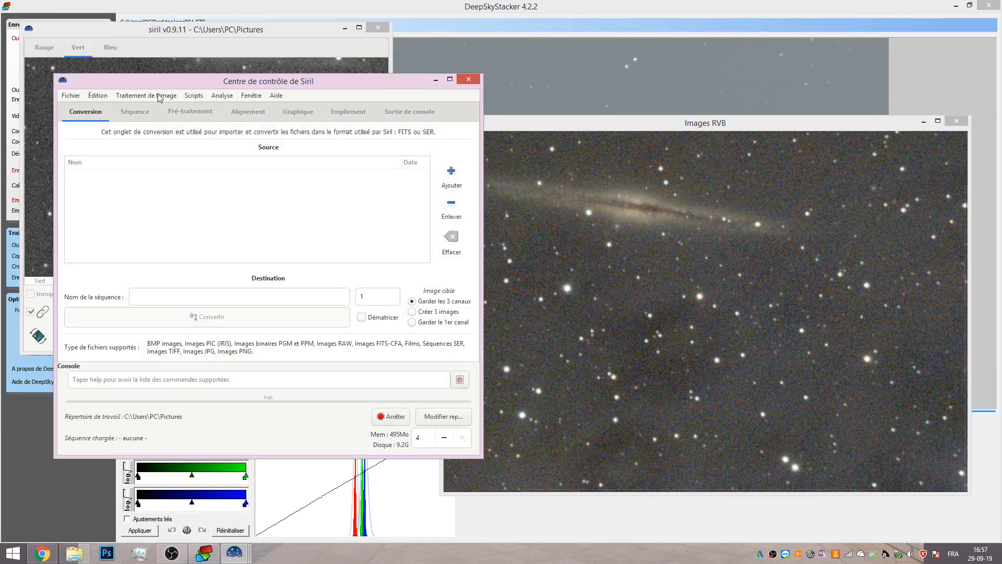
pyautogui.doubleClick(174, 85)
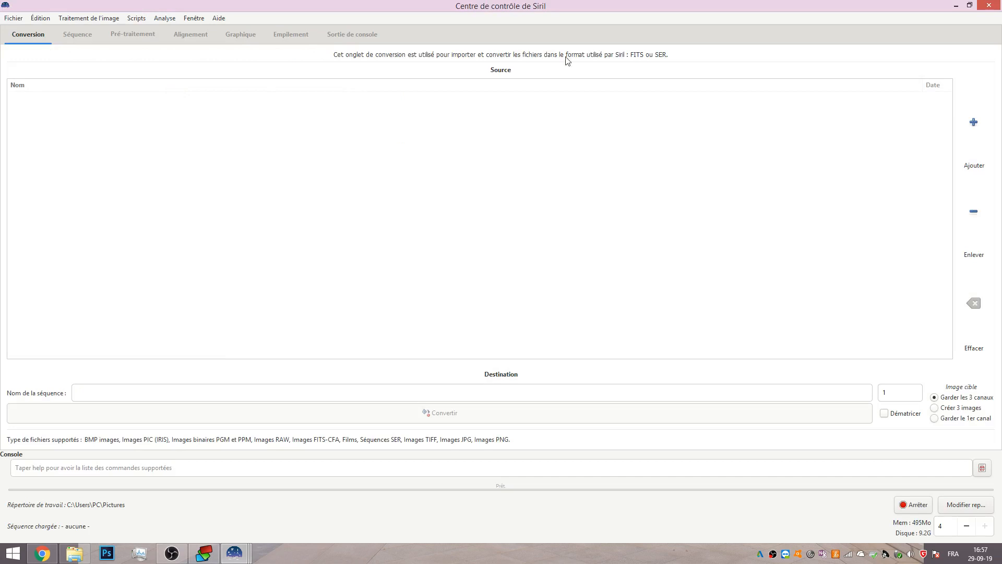
pyautogui.click(970, 6)
pyautogui.moveTo(275, 85); pyautogui.dragTo(632, 90)
# Switch the display mode to Linéaire and set the zoom to fit the window.
pyautogui.click(282, 336)
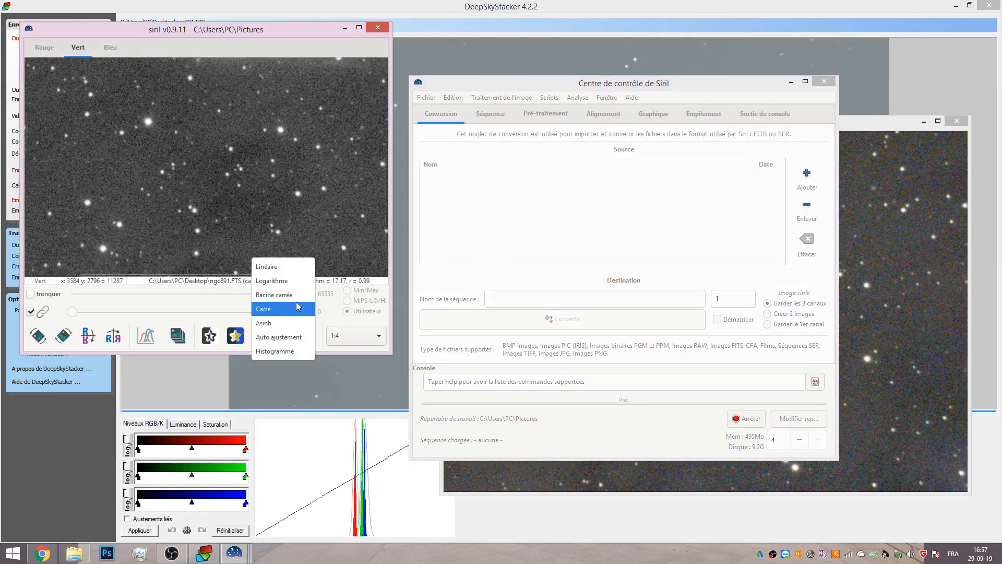
pyautogui.click(283, 269)
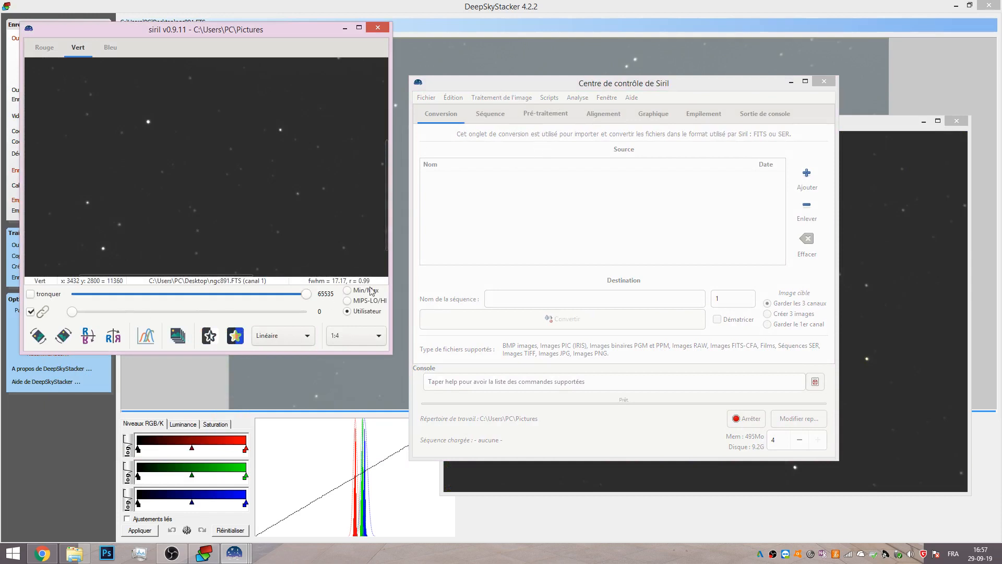
pyautogui.click(368, 336)
pyautogui.click(368, 365)
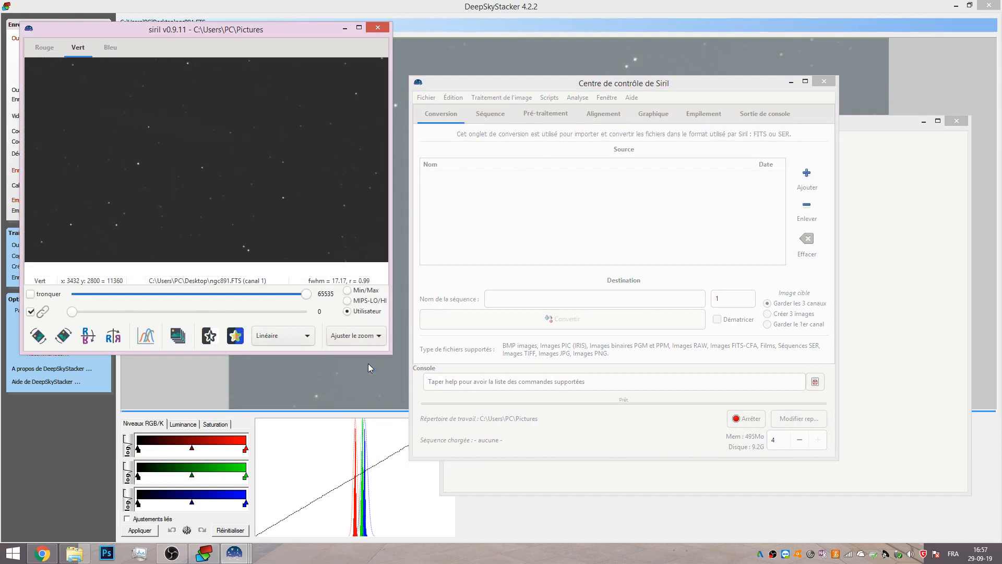
# Set the display high and low cutoffs to about 21845 and 6157.
pyautogui.moveTo(308, 293); pyautogui.dragTo(179, 294)
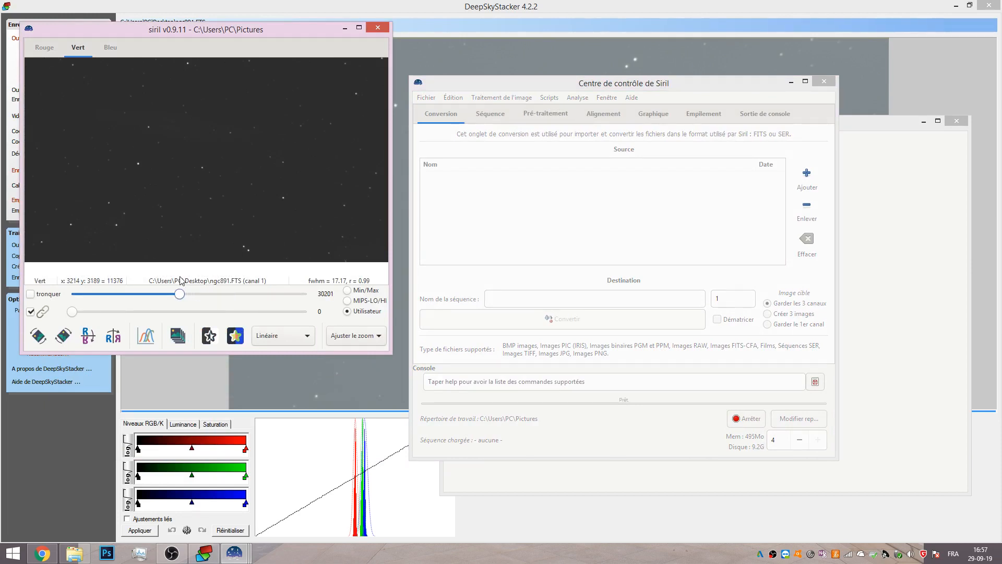
pyautogui.moveTo(73, 313); pyautogui.dragTo(94, 312)
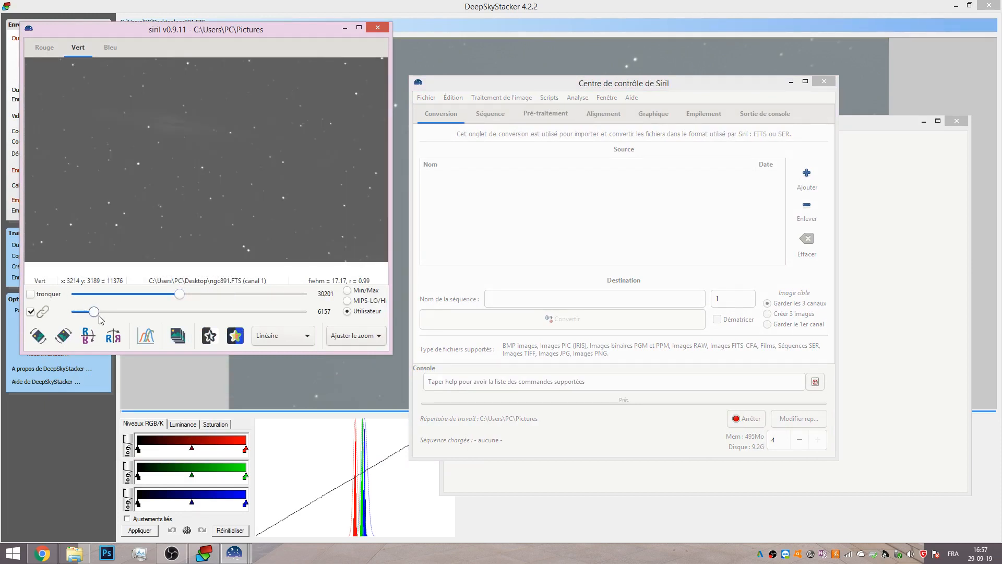
pyautogui.moveTo(177, 296); pyautogui.dragTo(148, 296)
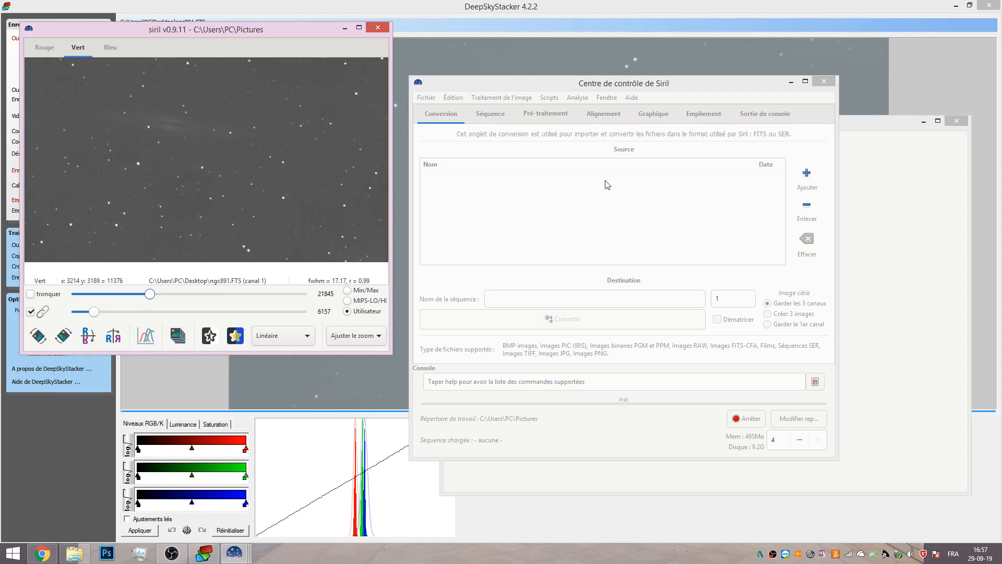
pyautogui.moveTo(665, 84); pyautogui.dragTo(647, 123)
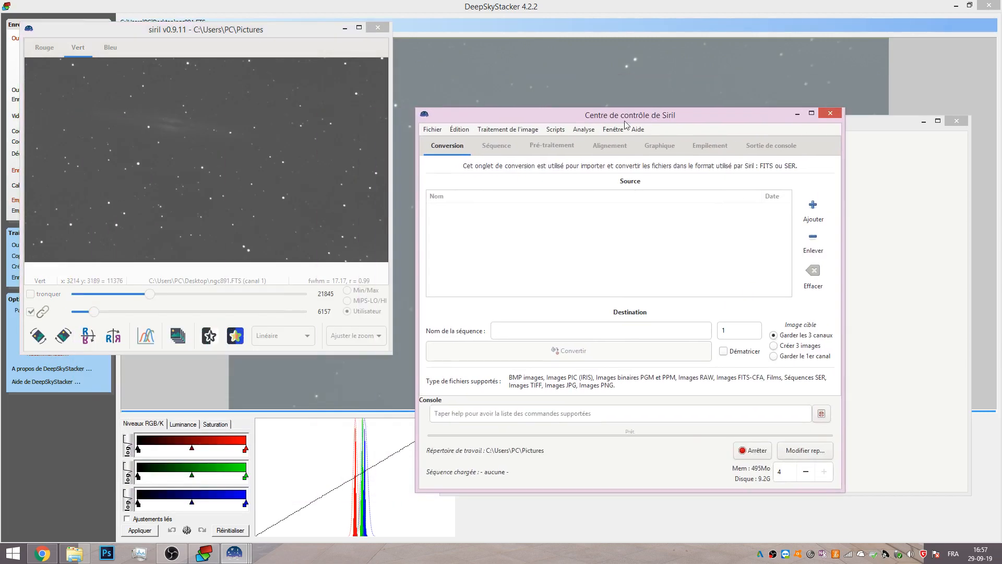
pyautogui.click(496, 131)
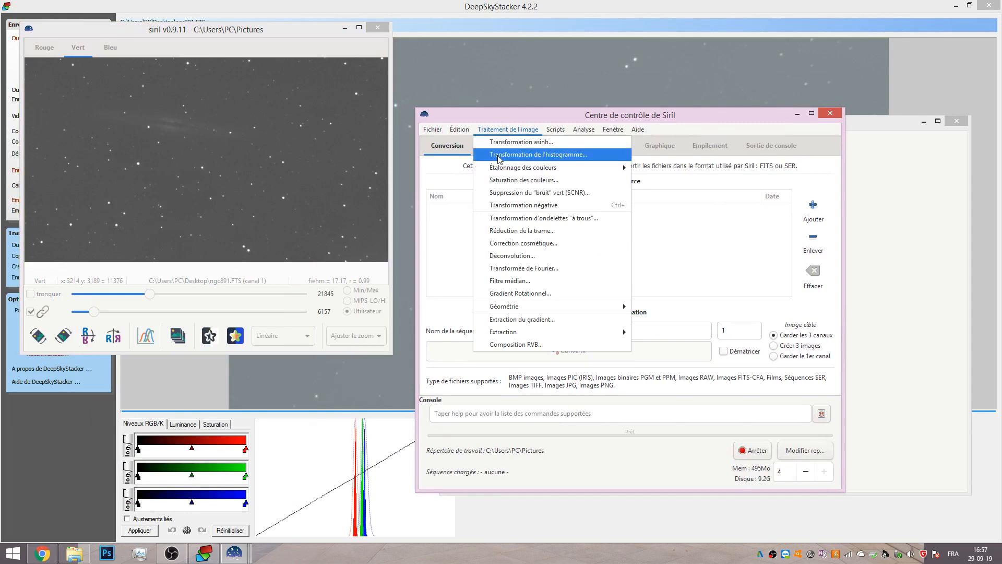
pyautogui.click(497, 154)
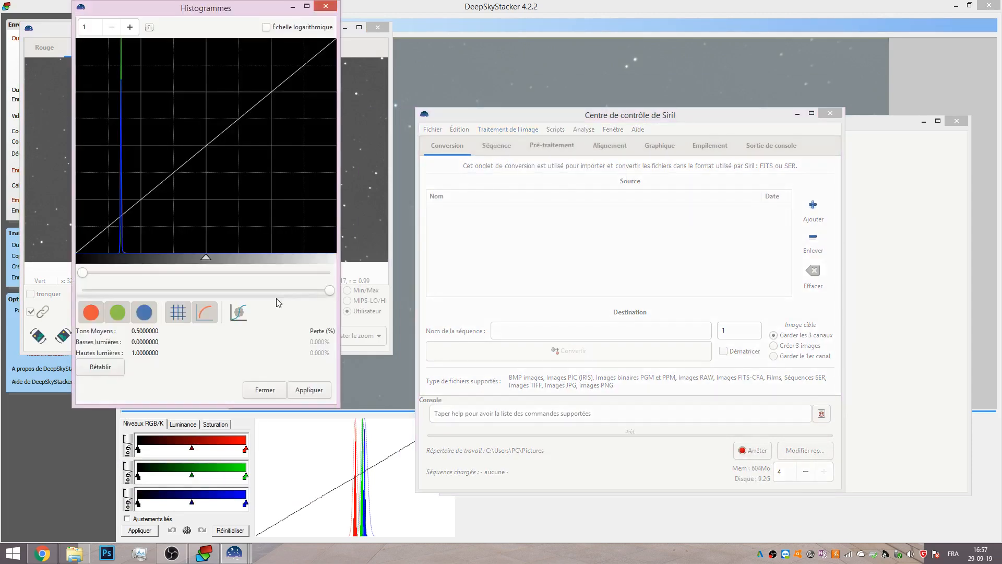
pyautogui.click(243, 315)
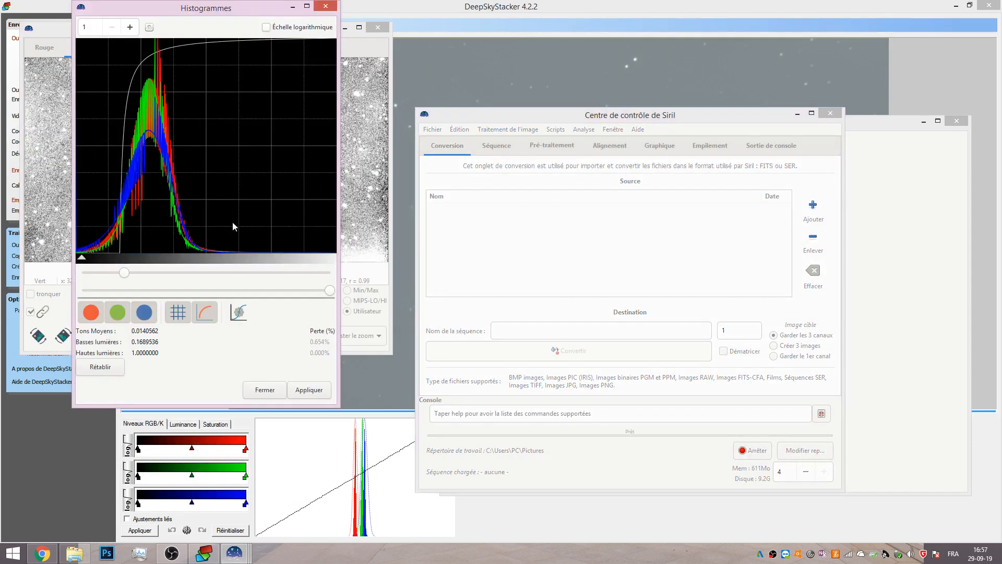
pyautogui.moveTo(168, 15); pyautogui.dragTo(519, 59)
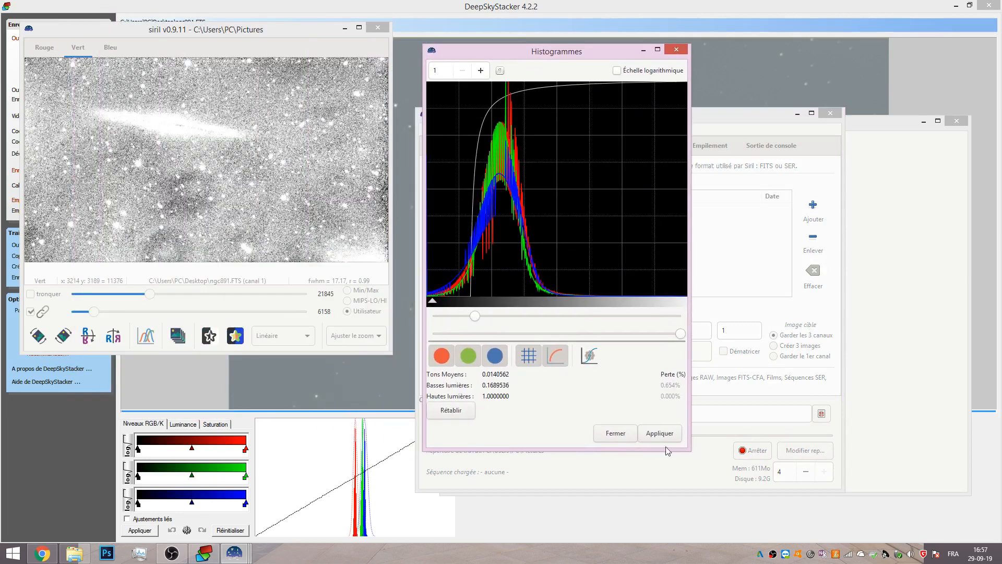
pyautogui.click(616, 434)
# Reset the display cutoffs to 65535 and 0.
pyautogui.moveTo(151, 295); pyautogui.dragTo(316, 293)
pyautogui.moveTo(94, 311); pyautogui.dragTo(47, 316)
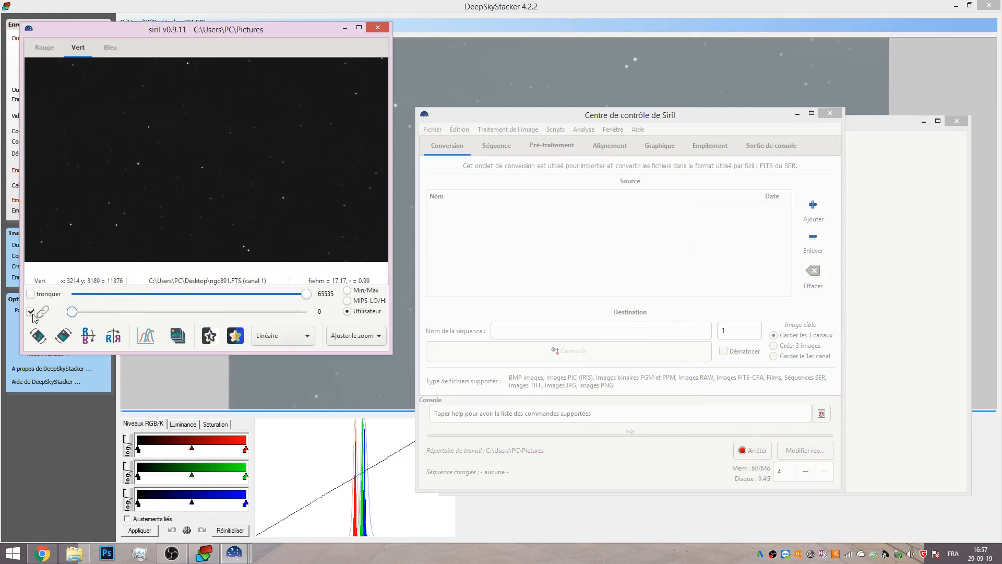
pyautogui.click(511, 130)
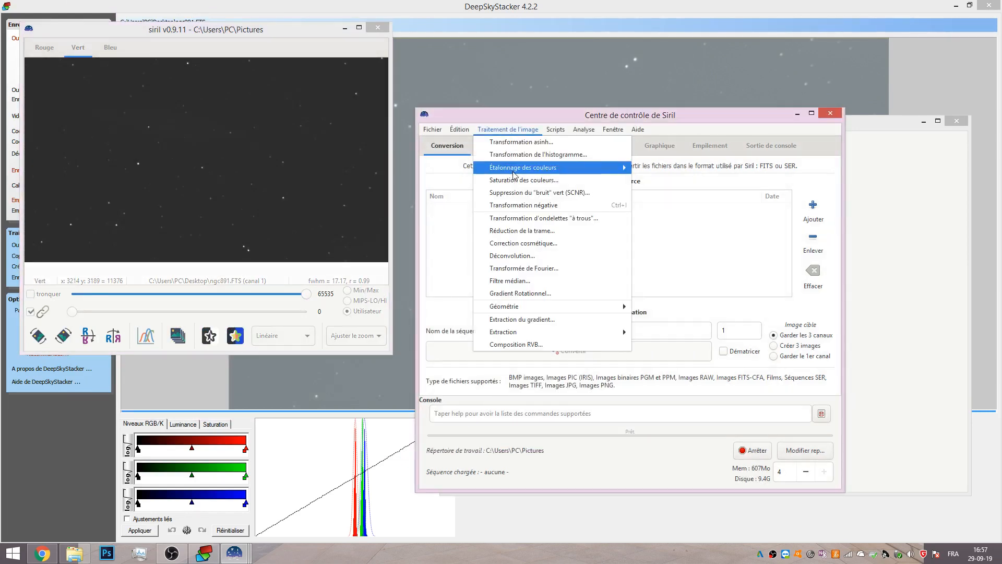
pyautogui.click(514, 155)
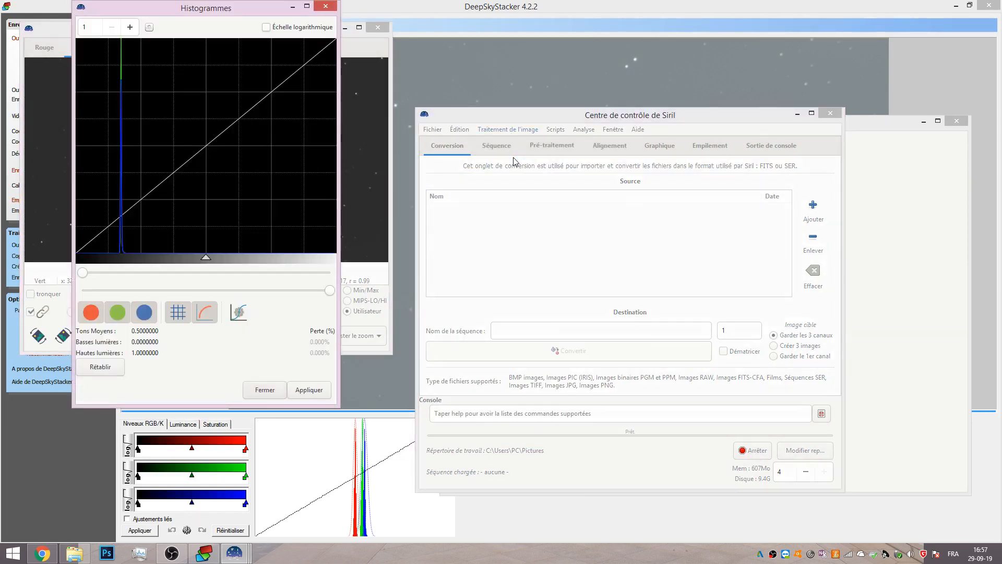
pyautogui.click(237, 315)
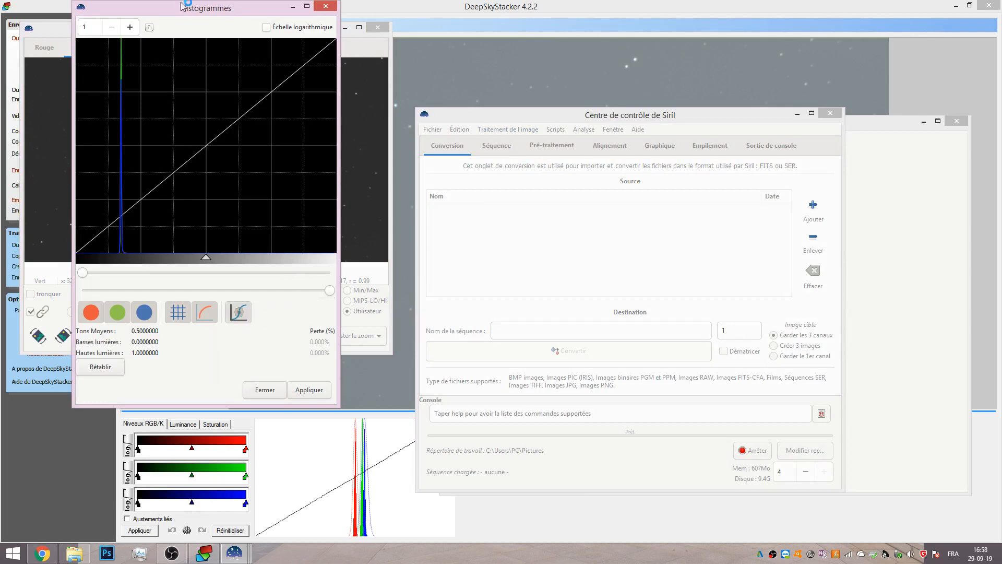
pyautogui.moveTo(181, 9); pyautogui.dragTo(225, 81)
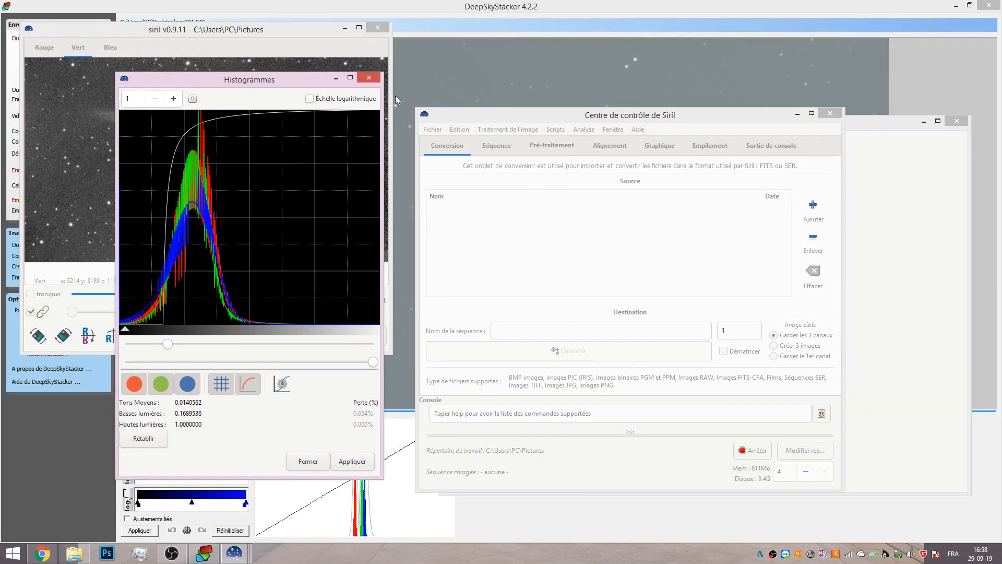
pyautogui.moveTo(253, 88); pyautogui.dragTo(483, 90)
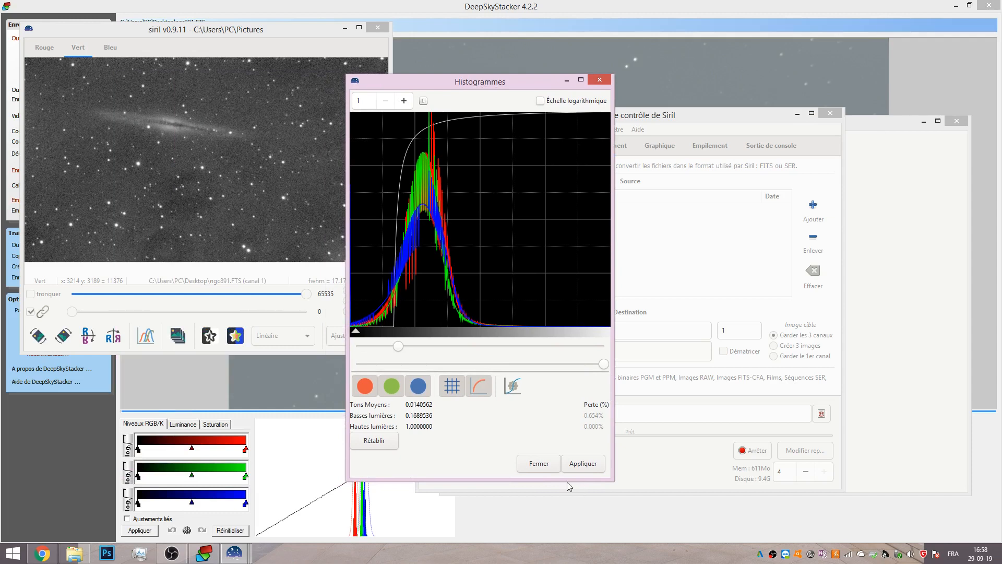
pyautogui.click(539, 464)
# Open Transformation de l'histogramme, auto-adjust the stretch, apply it to the image and close the dialog.
pyautogui.moveTo(605, 119); pyautogui.dragTo(476, 128)
pyautogui.moveTo(740, 126); pyautogui.dragTo(928, 25)
pyautogui.moveTo(551, 126); pyautogui.dragTo(534, 282)
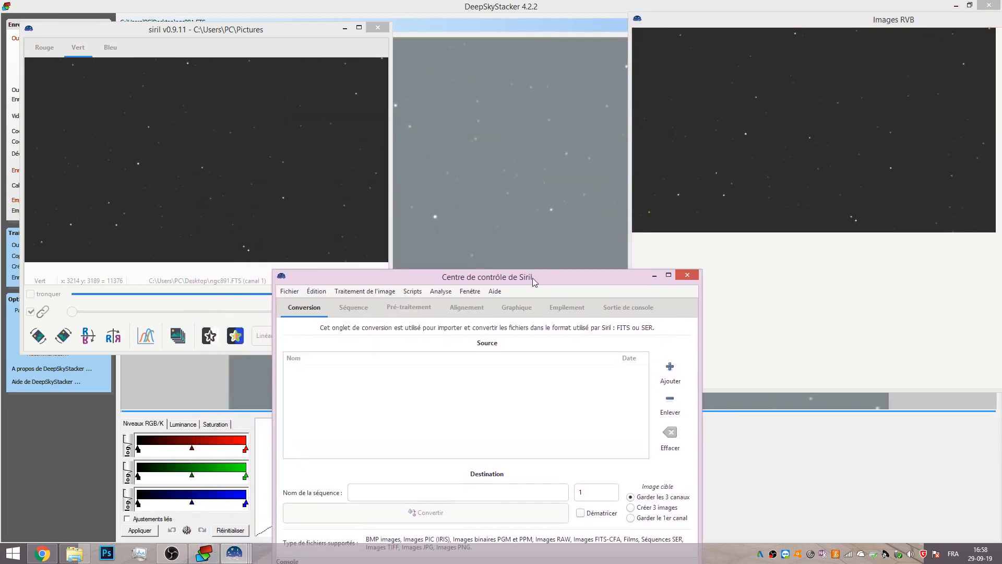
pyautogui.click(365, 291)
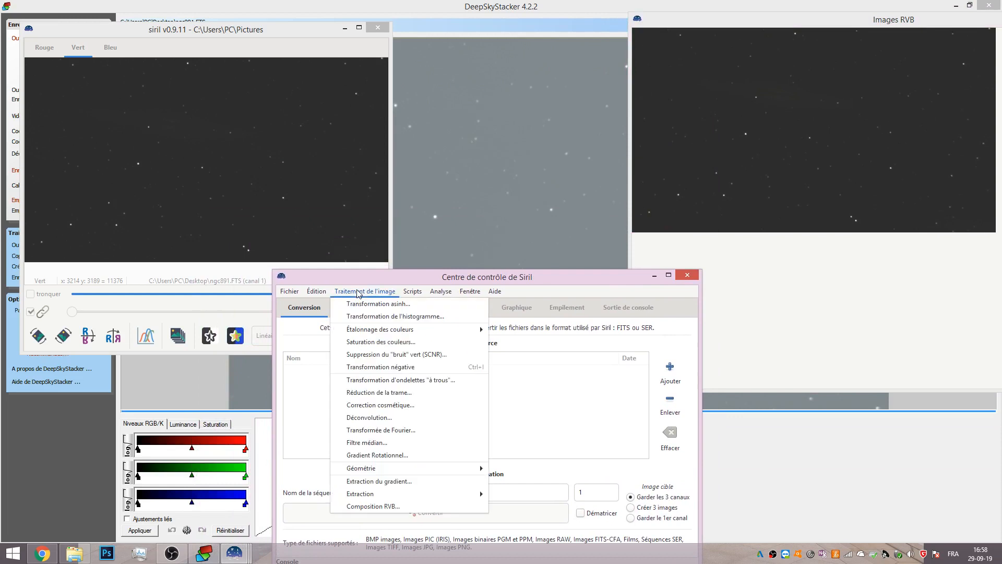
pyautogui.click(363, 317)
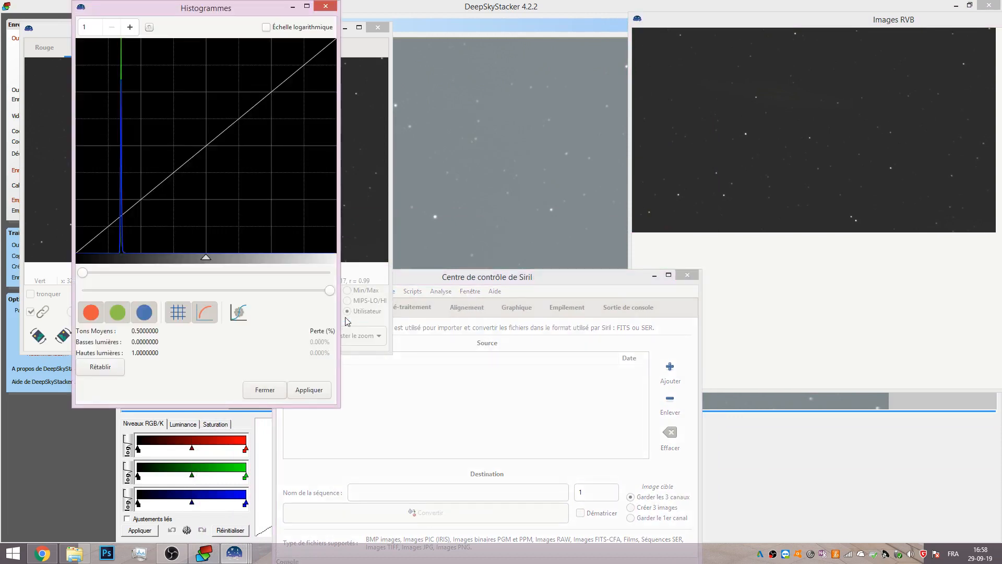
pyautogui.click(239, 312)
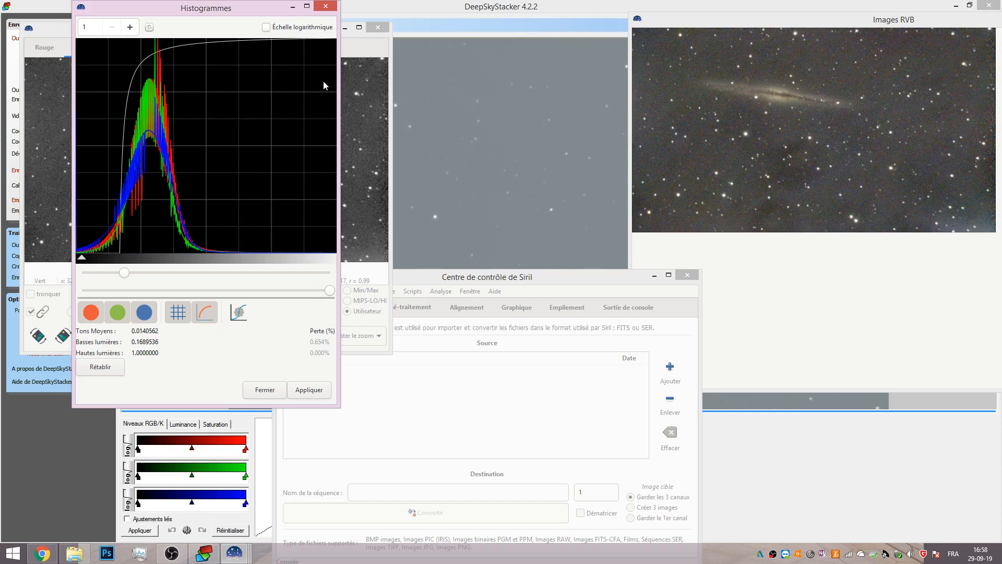
pyautogui.moveTo(162, 14); pyautogui.dragTo(492, 71)
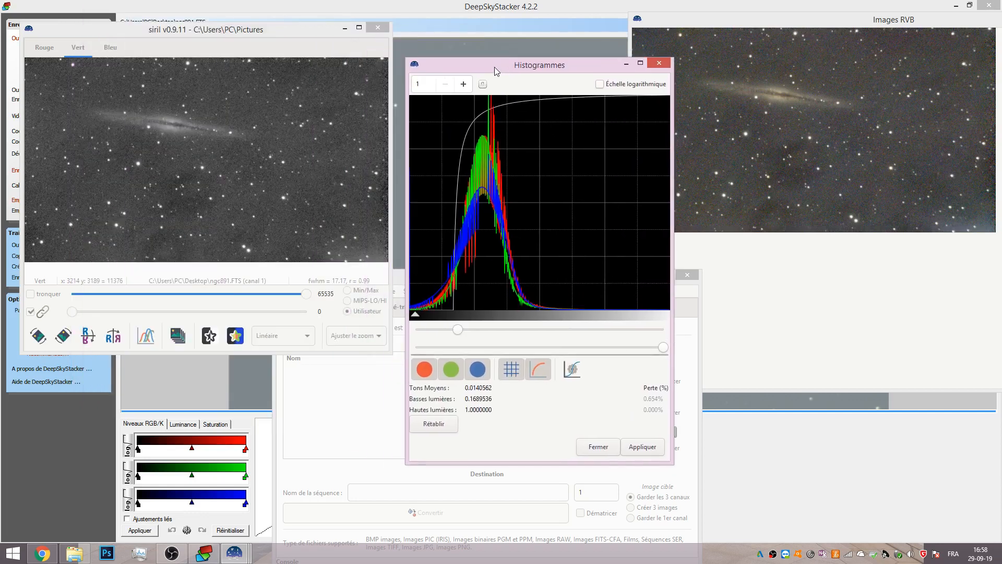
pyautogui.click(635, 450)
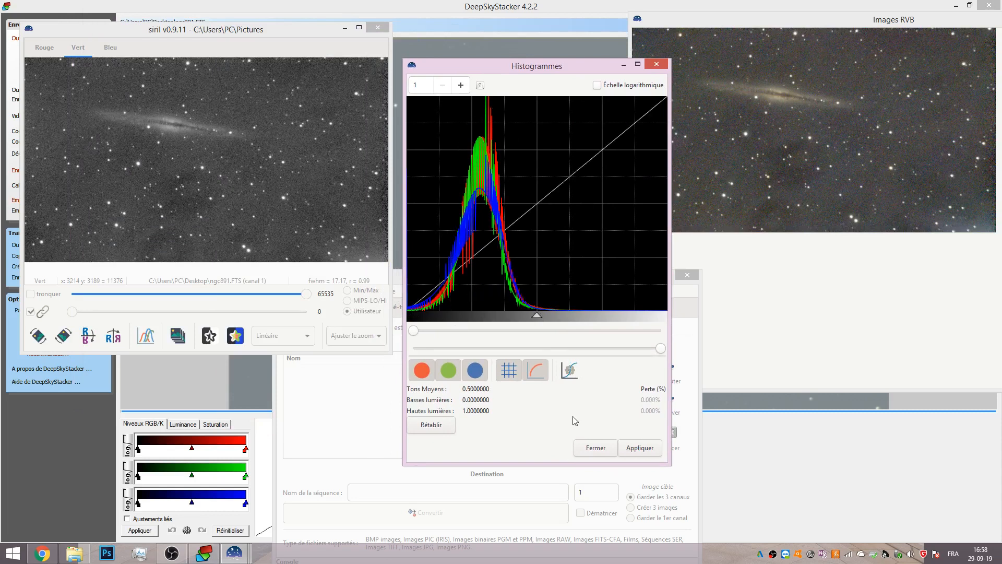
pyautogui.click(595, 448)
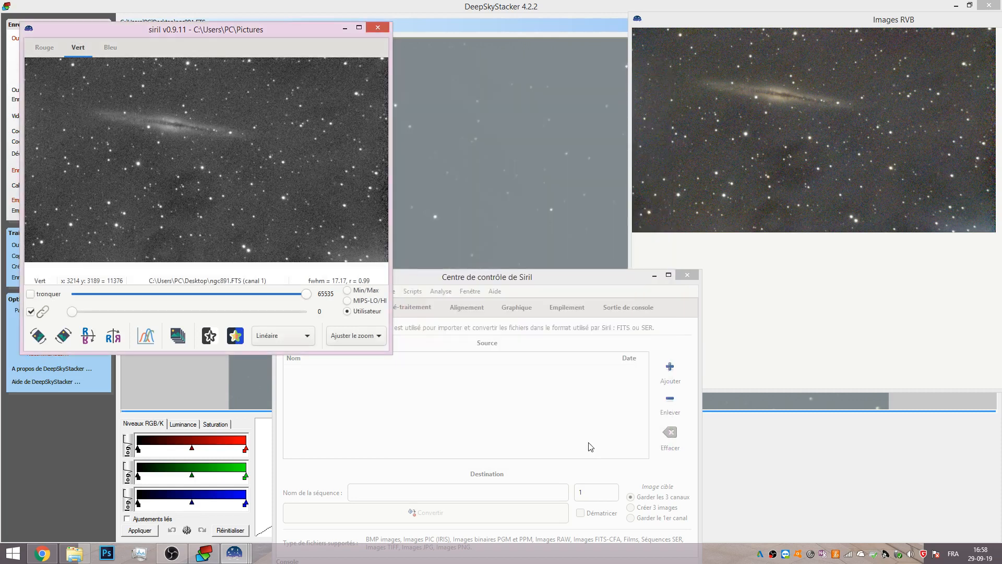
# Start saving the processed image under a new name and choose the TIFF file type.
pyautogui.click(462, 283)
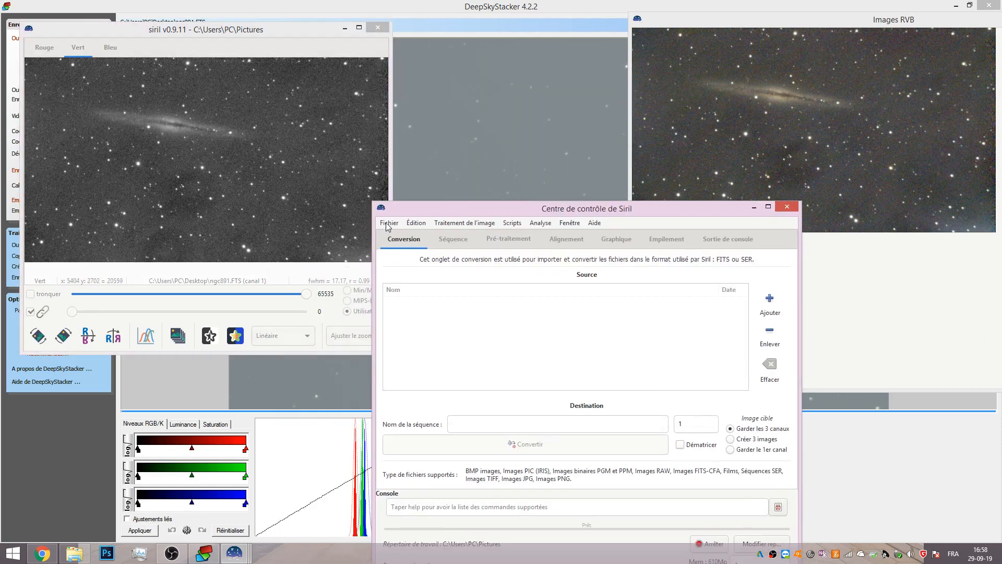
pyautogui.click(388, 223)
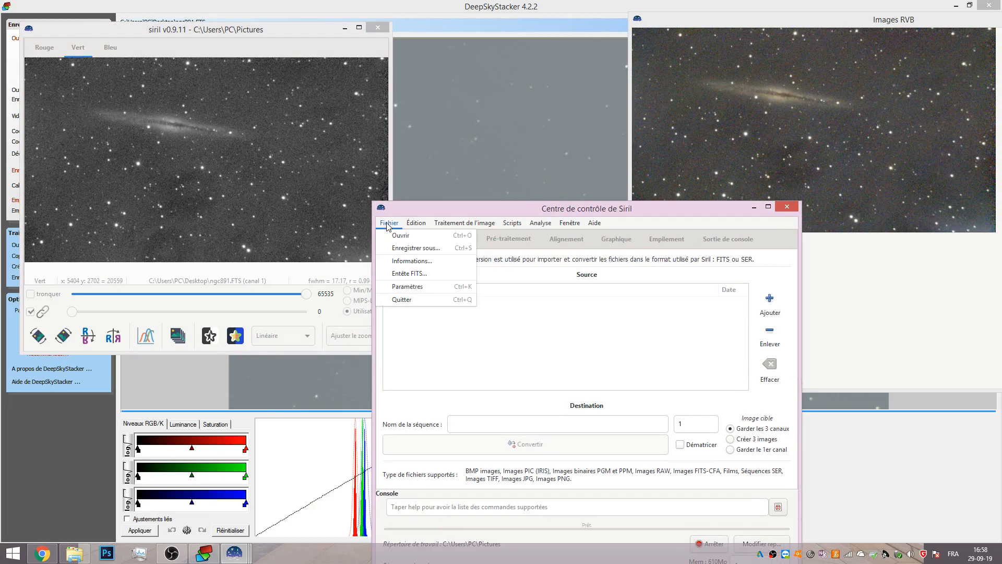
pyautogui.click(413, 248)
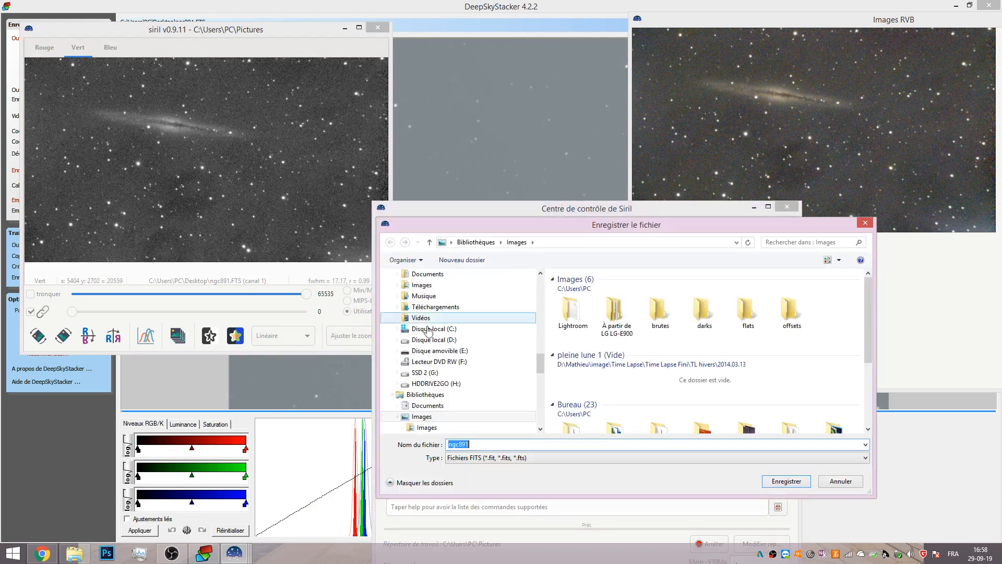
pyautogui.click(474, 444)
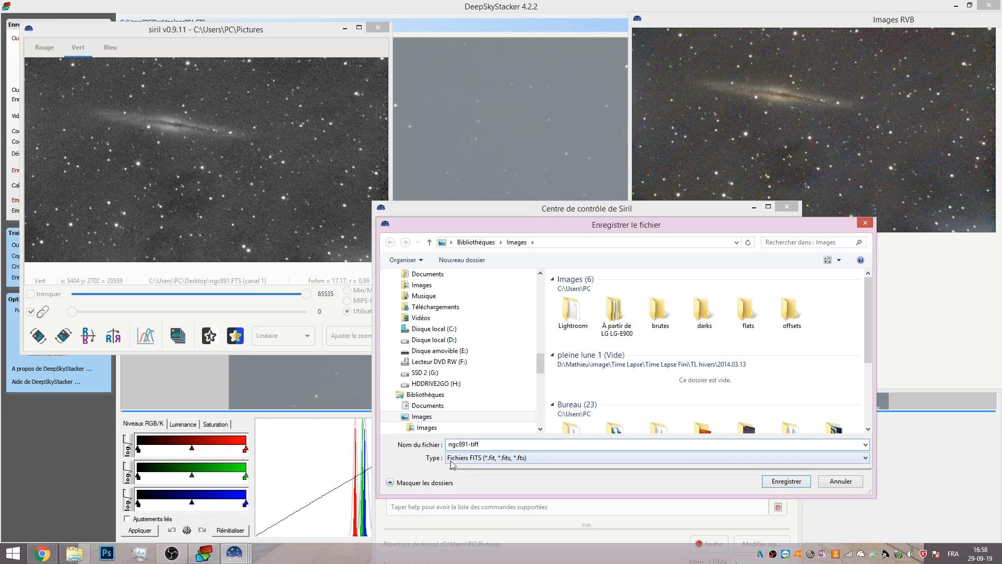
pyautogui.click(455, 459)
pyautogui.click(567, 499)
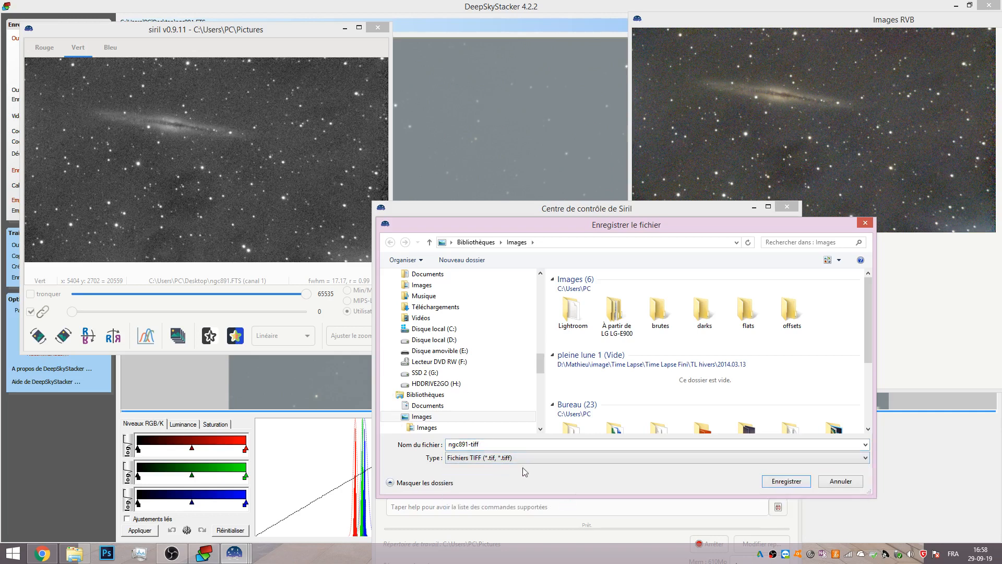
# Save the image to the Desktop as ngc891-tiff in 16-bit unsigned format without compression.
pyautogui.click(513, 442)
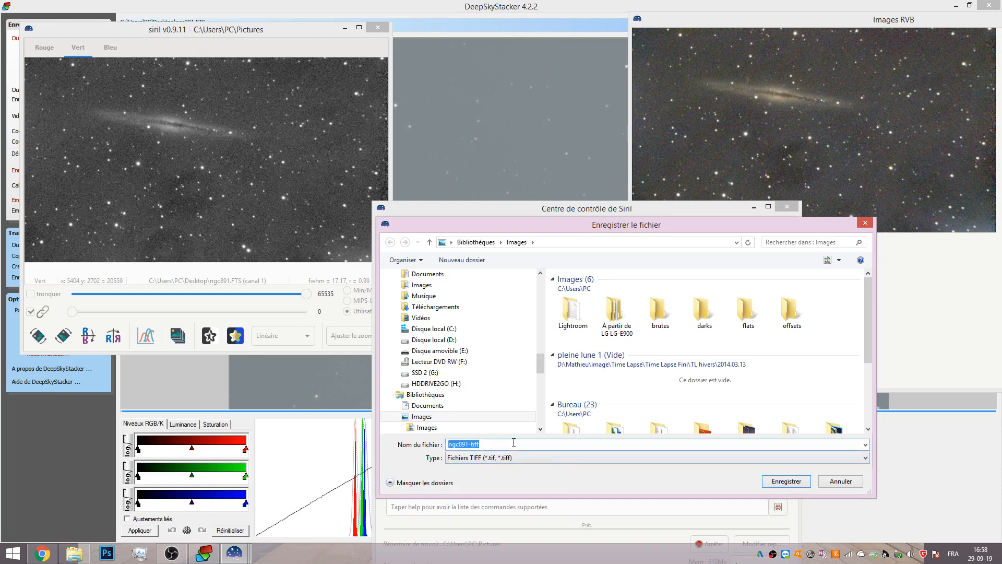
pyautogui.write('.')
pyautogui.write('ngc8')
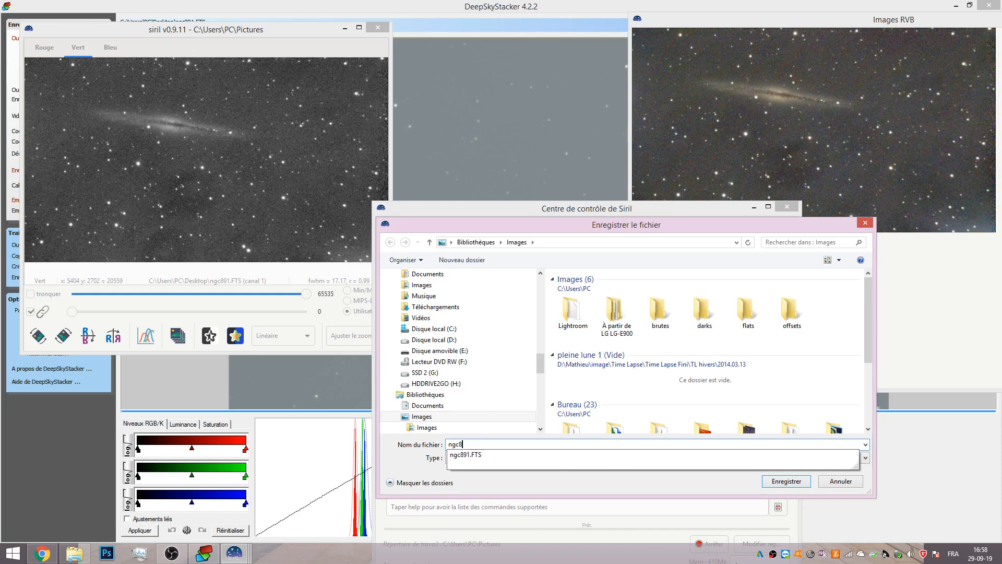
pyautogui.write('91-tiff')
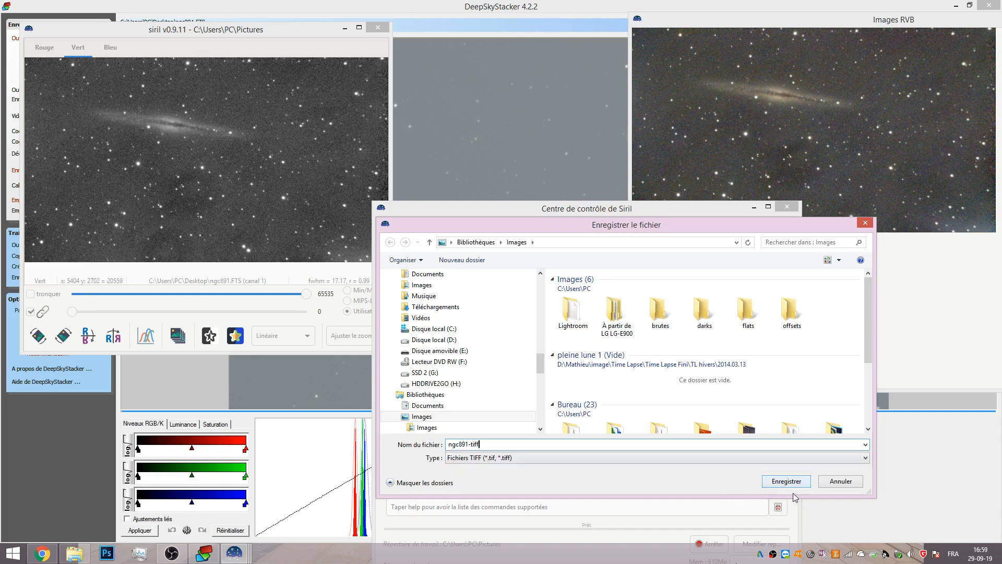
pyautogui.moveTo(540, 366); pyautogui.dragTo(532, 287)
pyautogui.click(413, 289)
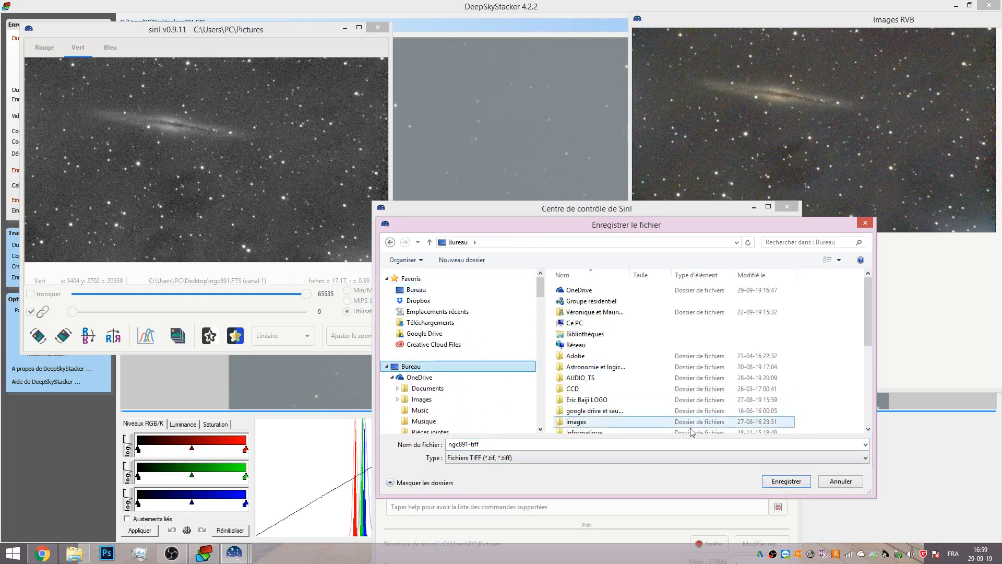
pyautogui.click(786, 480)
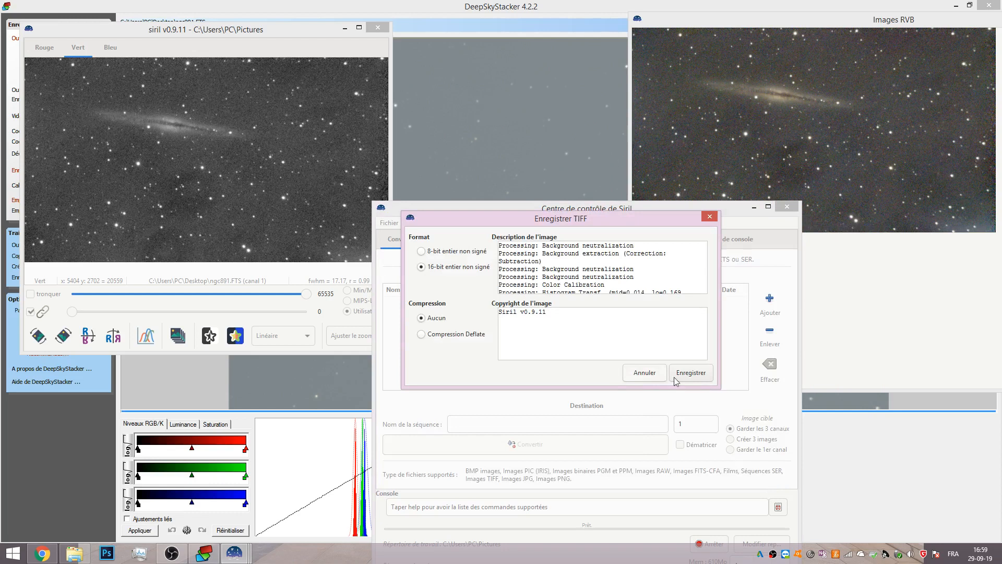
pyautogui.click(692, 374)
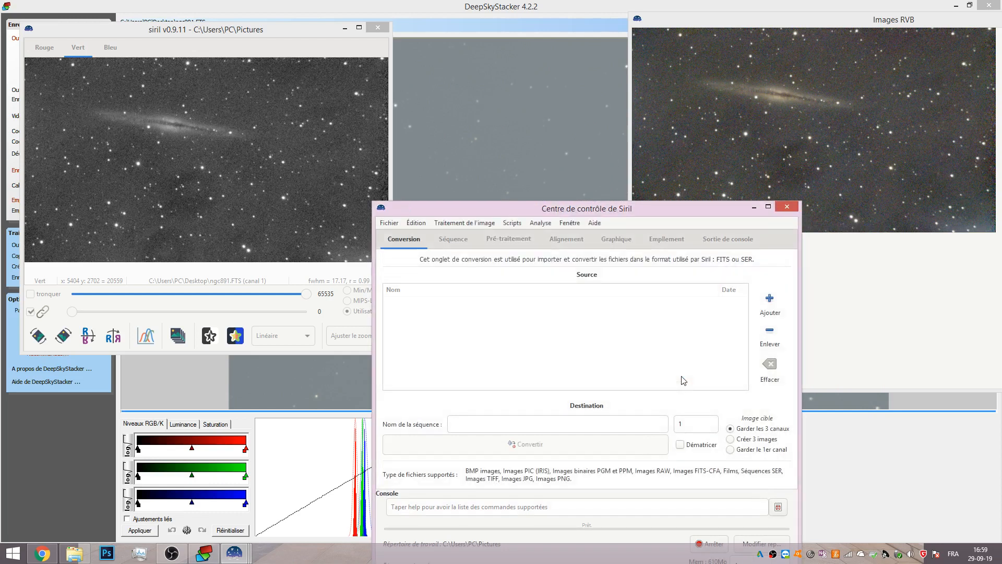
# Switch to Photoshop and start opening a file.
pyautogui.moveTo(727, 208); pyautogui.dragTo(621, 115)
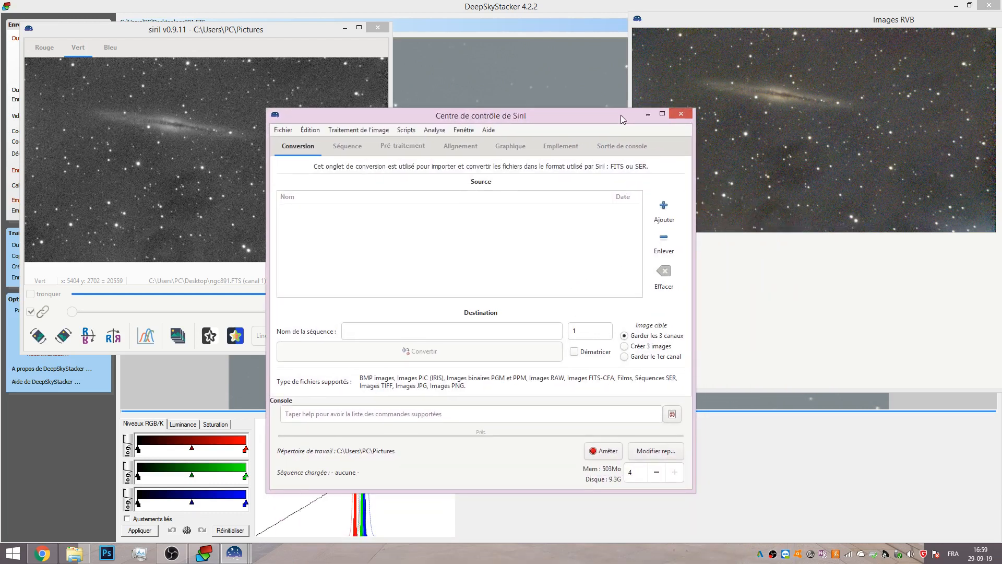
pyautogui.click(106, 554)
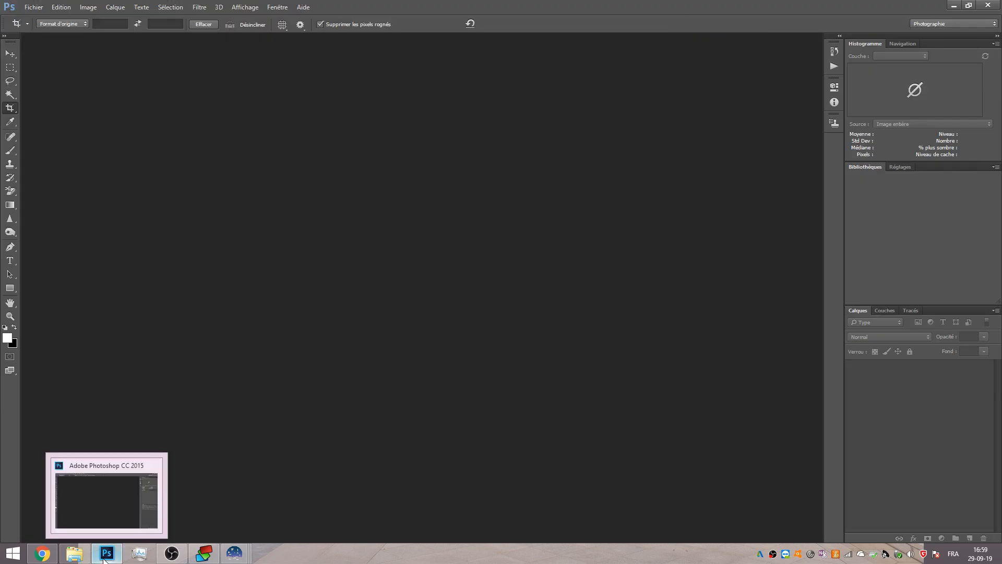
pyautogui.moveTo(86, 559)
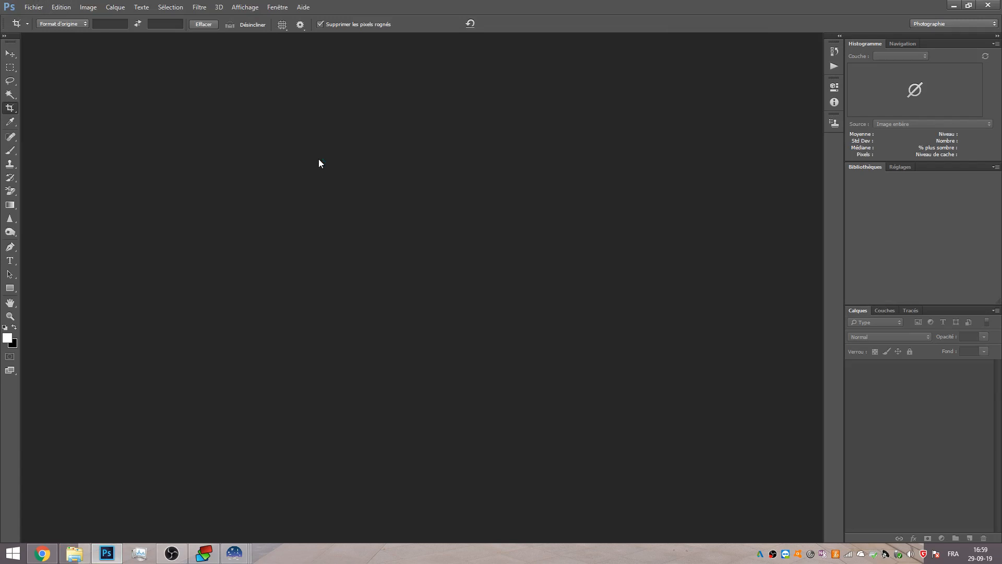
pyautogui.hotkey('ctrl', 'o')
pyautogui.click(28, 9)
pyautogui.click(26, 6)
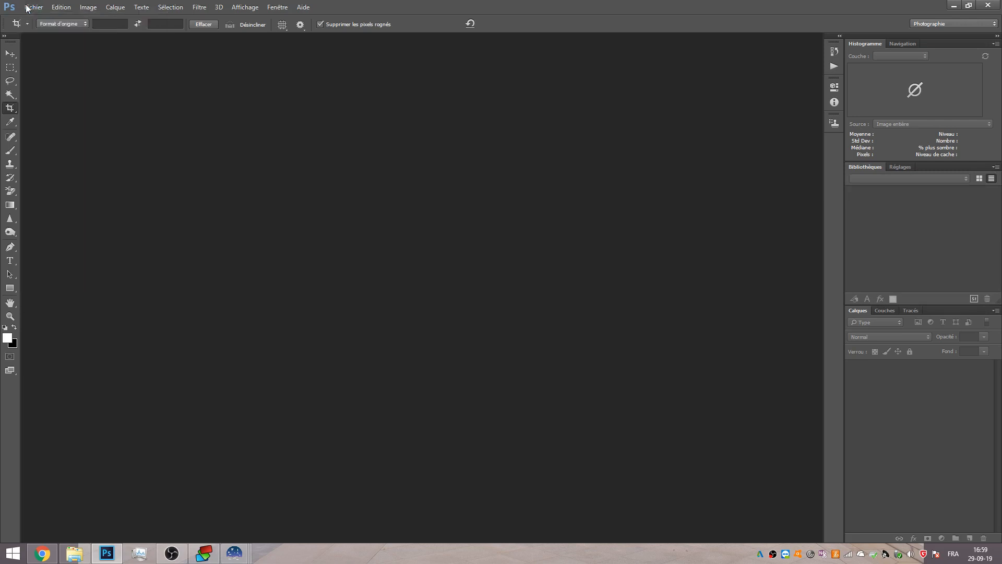
pyautogui.click(33, 7)
pyautogui.click(39, 30)
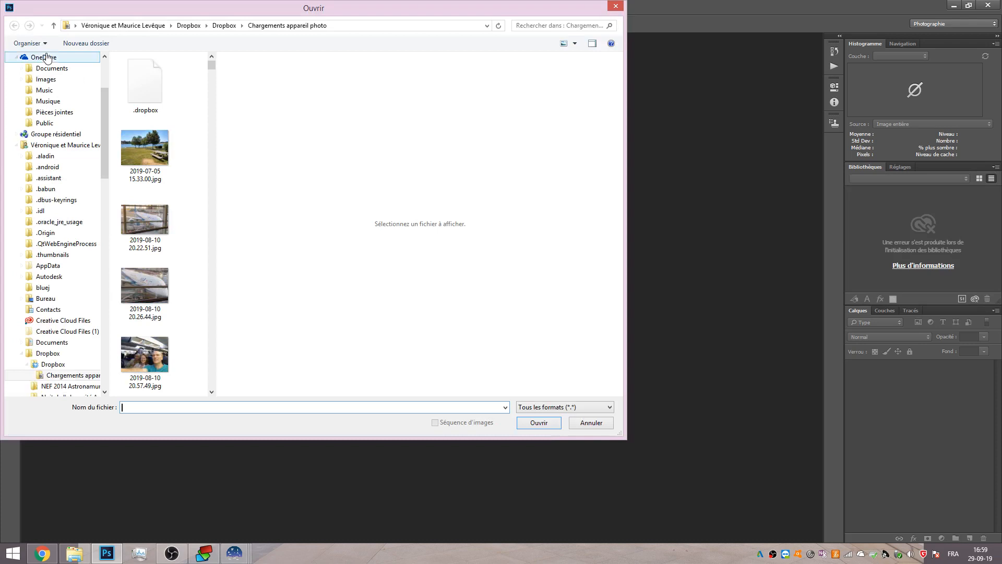
# Open ngc891-tiff.tif from the Desktop.
pyautogui.scroll(1, 103, 128)
pyautogui.scroll(3, 102, 120)
pyautogui.click(36, 73)
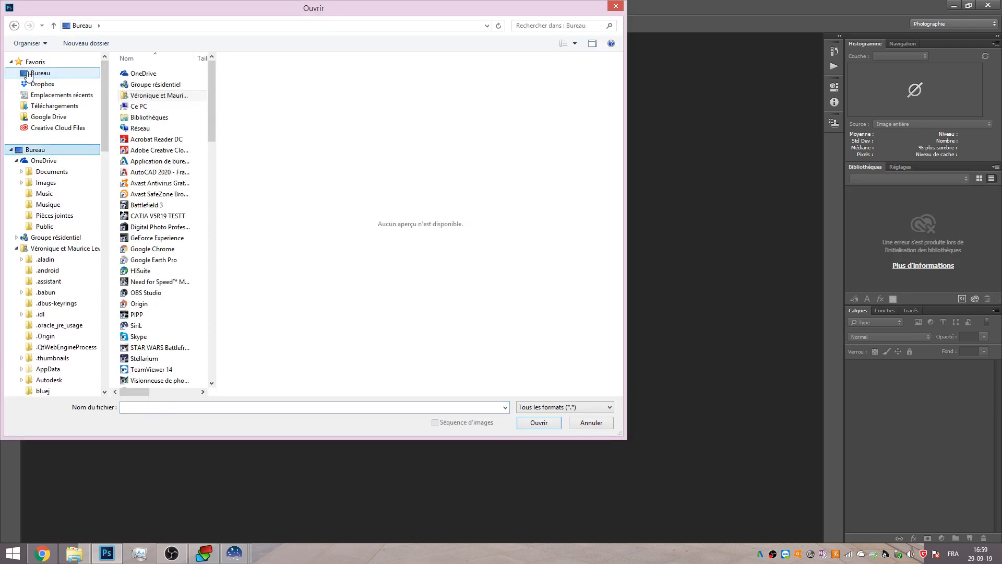
pyautogui.moveTo(212, 96); pyautogui.dragTo(212, 333)
pyautogui.click(152, 272)
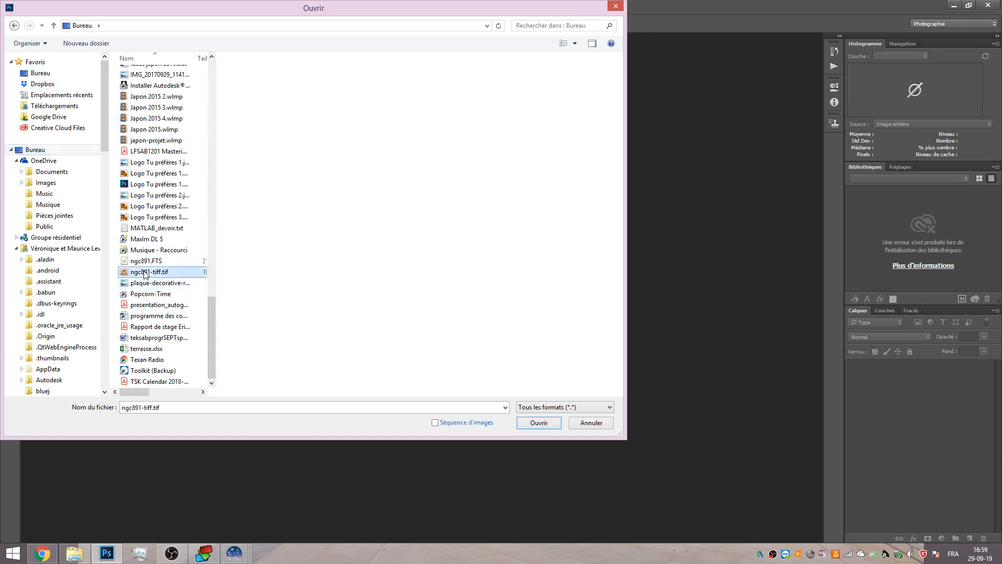
pyautogui.click(526, 422)
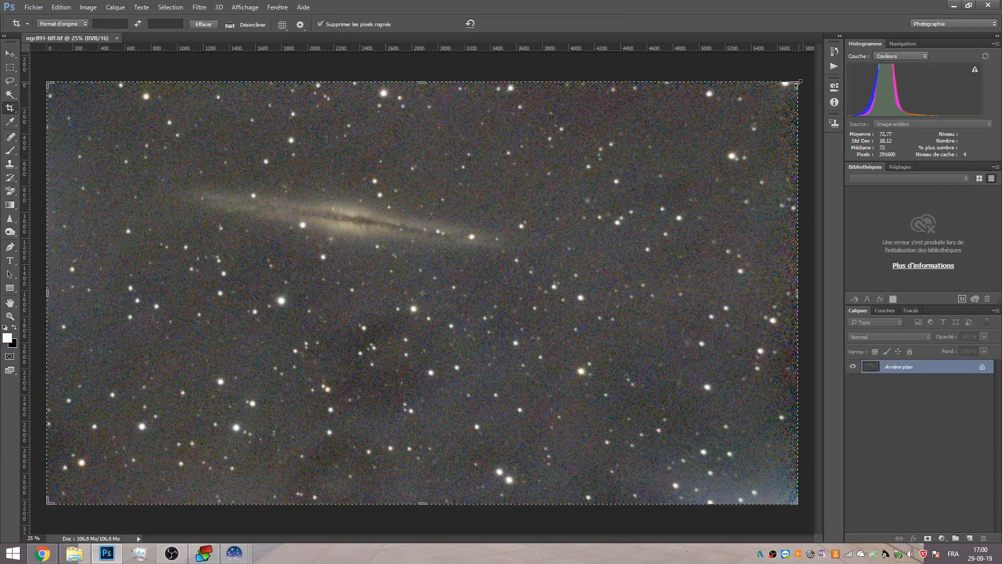
# Start cropping the image and set the crop preset to Rapport L/H.
pyautogui.moveTo(799, 81); pyautogui.dragTo(792, 82)
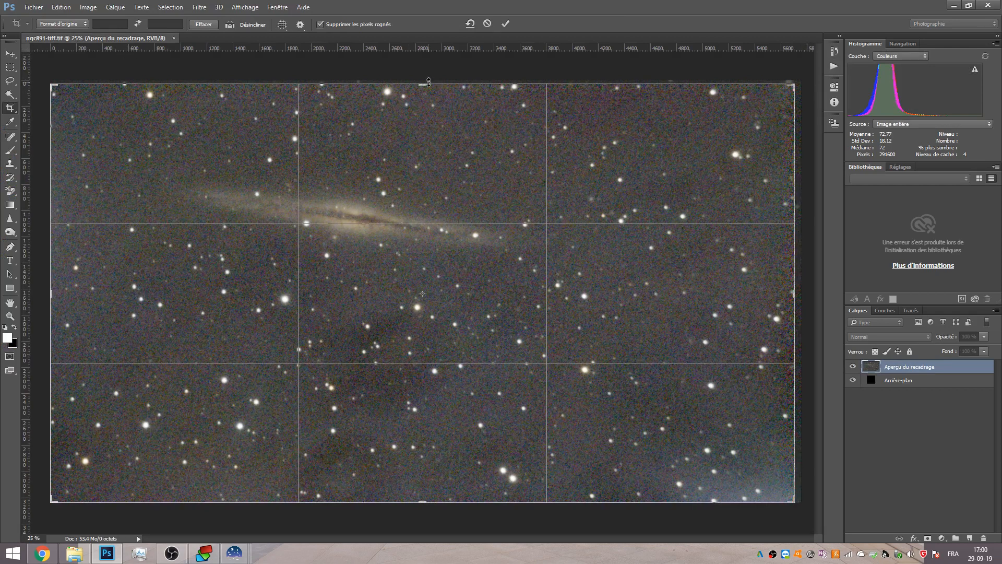
pyautogui.moveTo(427, 79); pyautogui.dragTo(427, 80)
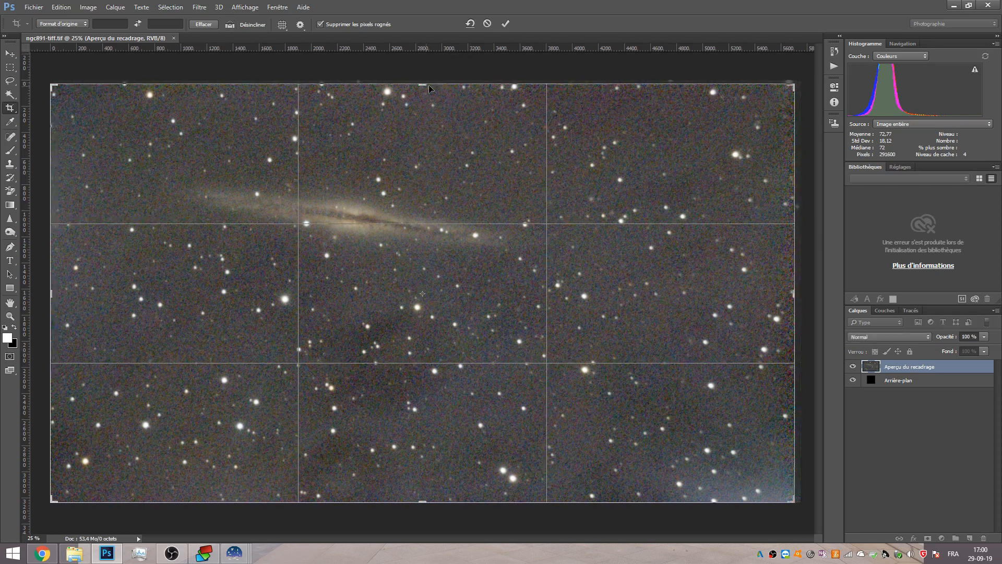
pyautogui.moveTo(797, 89); pyautogui.dragTo(790, 74)
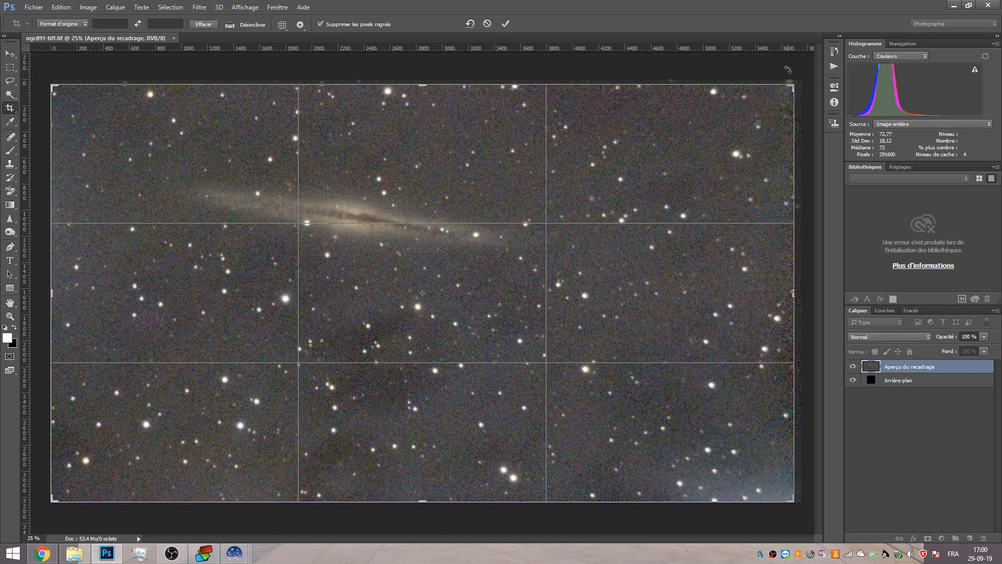
pyautogui.click(62, 24)
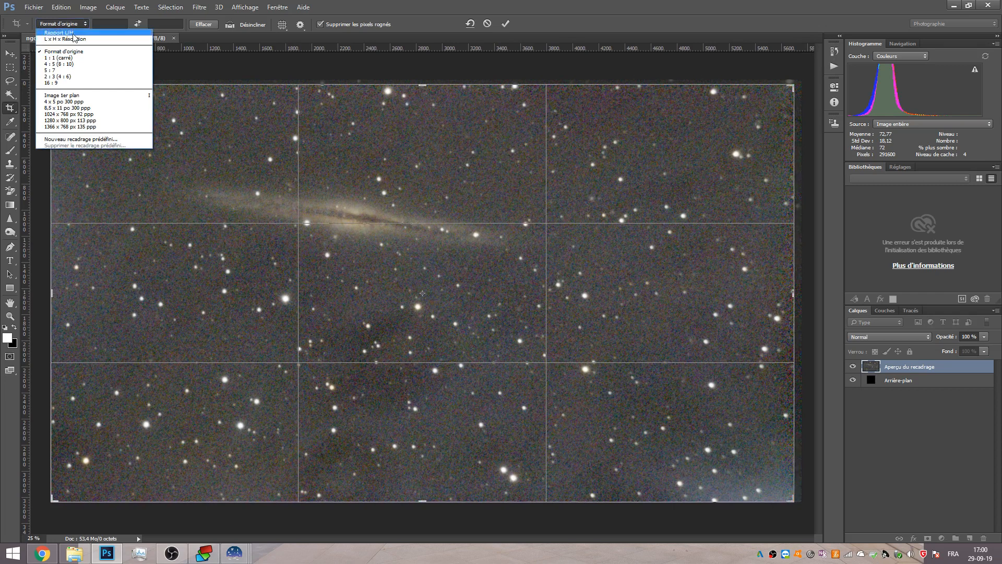
pyautogui.click(65, 24)
pyautogui.click(65, 25)
pyautogui.click(67, 38)
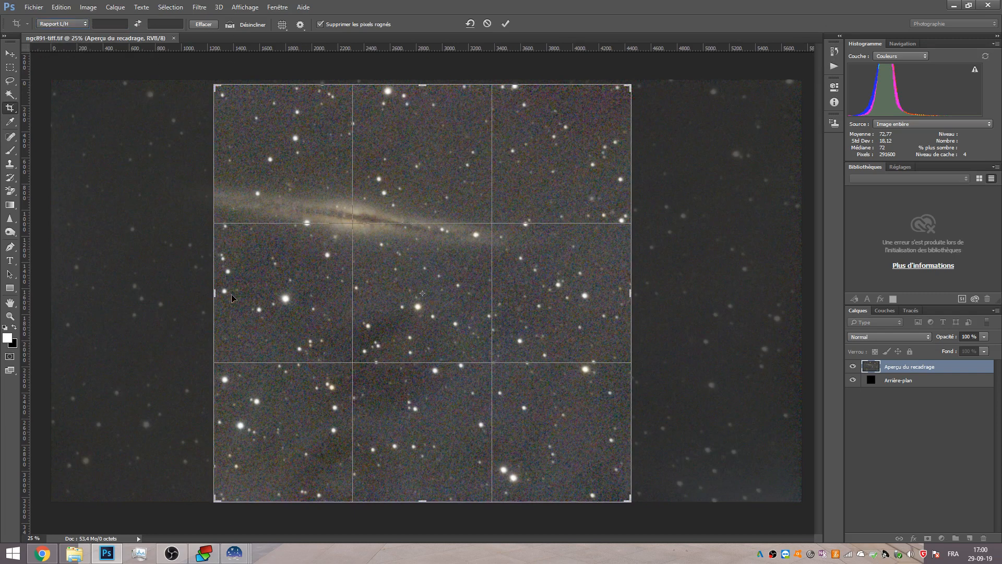
# Widen the crop box to nearly the full image width and commit the crop.
pyautogui.moveTo(214, 306); pyautogui.dragTo(132, 305)
pyautogui.moveTo(718, 304); pyautogui.dragTo(796, 288)
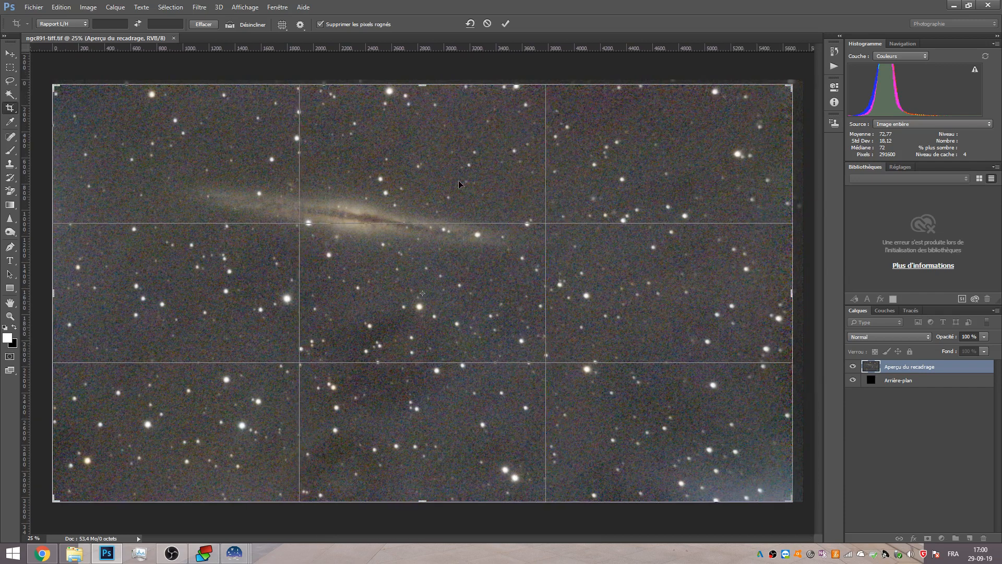
pyautogui.moveTo(422, 82)
pyautogui.mouseDown()
pyautogui.moveTo(422, 99)
pyautogui.moveTo(423, 81)
pyautogui.mouseUp()
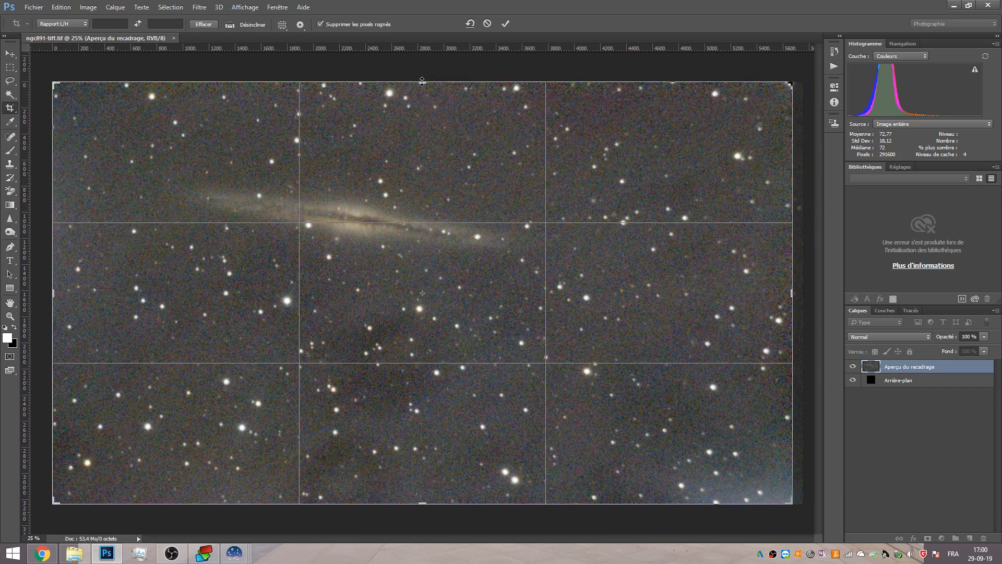
pyautogui.click(505, 24)
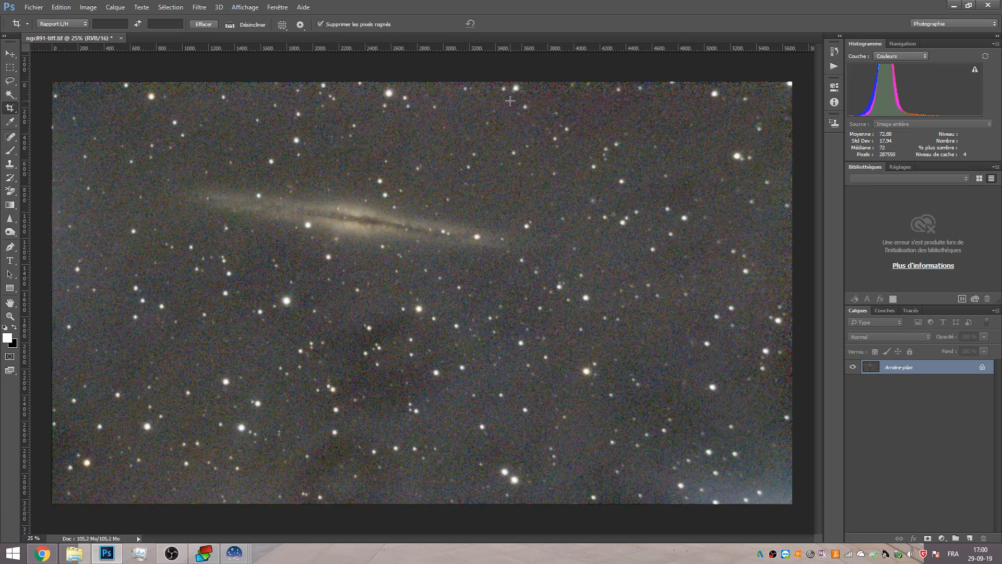
# Duplicate the image layer and open the Réduction du bruit filter.
pyautogui.hotkey('ctrl', 'j')
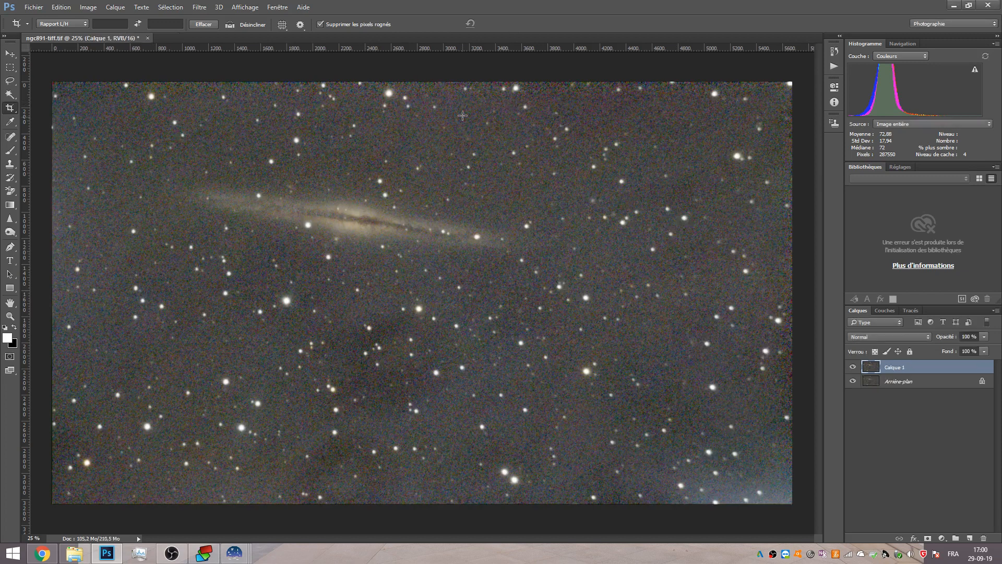
pyautogui.click(199, 6)
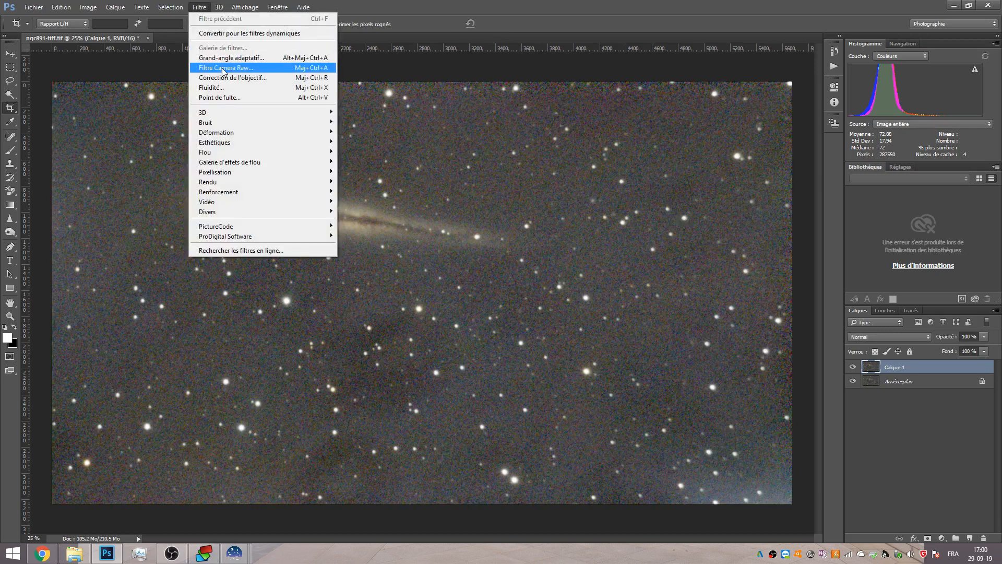
pyautogui.moveTo(221, 125)
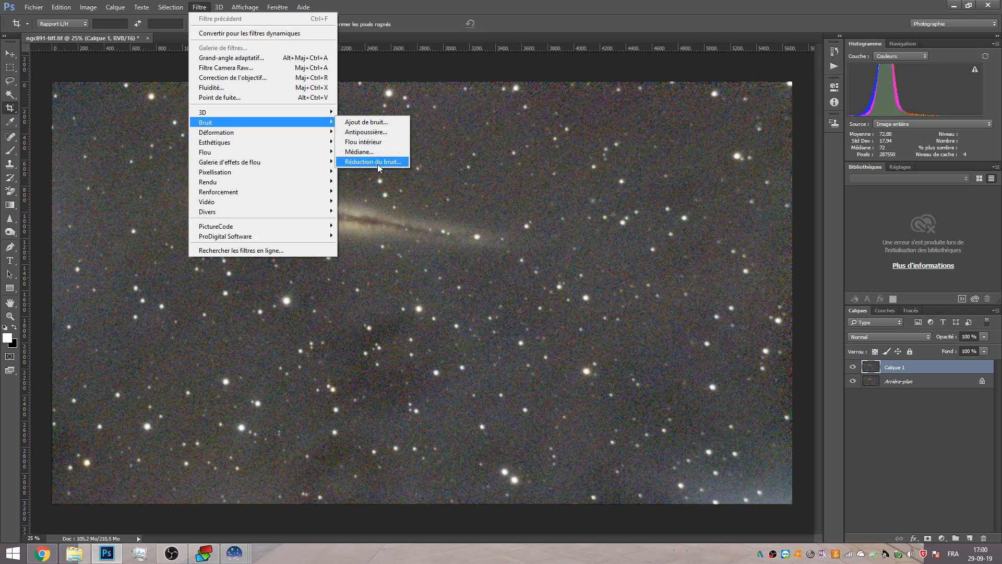
pyautogui.click(378, 164)
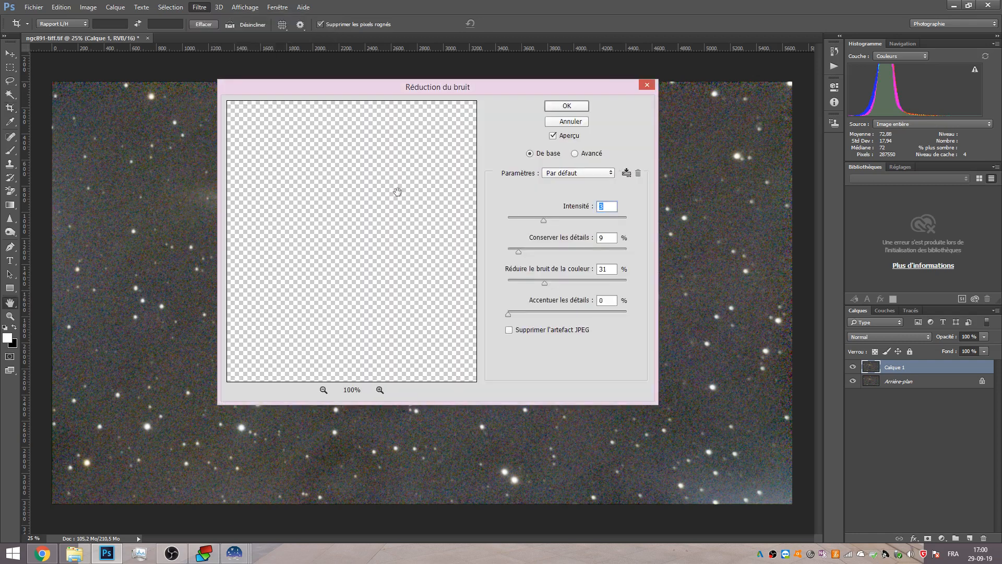
# Apply noise reduction with detail preservation lowered and colour noise reduction raised.
pyautogui.moveTo(402, 220); pyautogui.dragTo(411, 222)
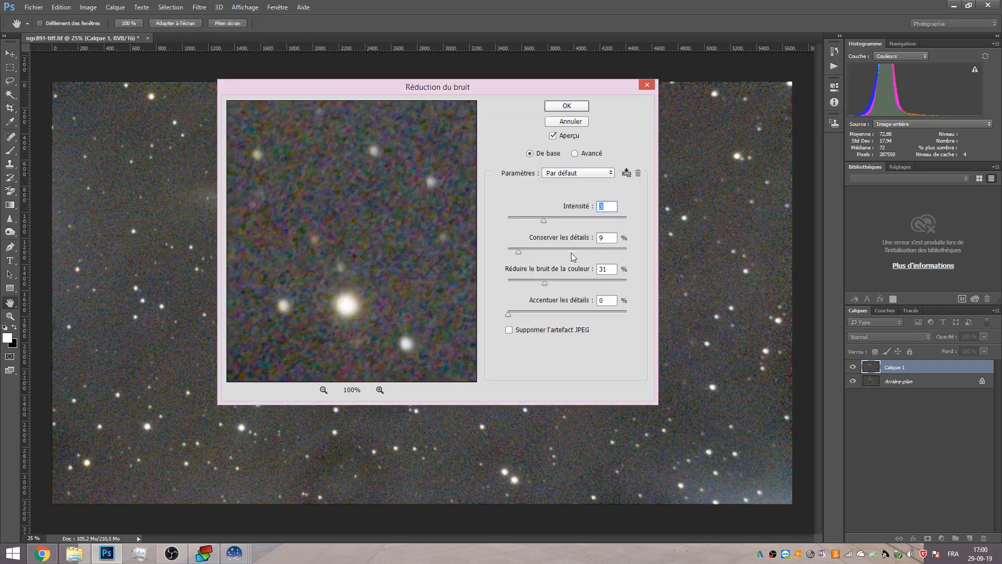
pyautogui.moveTo(519, 252); pyautogui.dragTo(498, 253)
pyautogui.moveTo(549, 287); pyautogui.dragTo(605, 286)
pyautogui.click(572, 124)
# Open the Camera Raw filter on the noise-reduced layer and zoom its preview to 100%.
pyautogui.scroll(2, 483, 284)
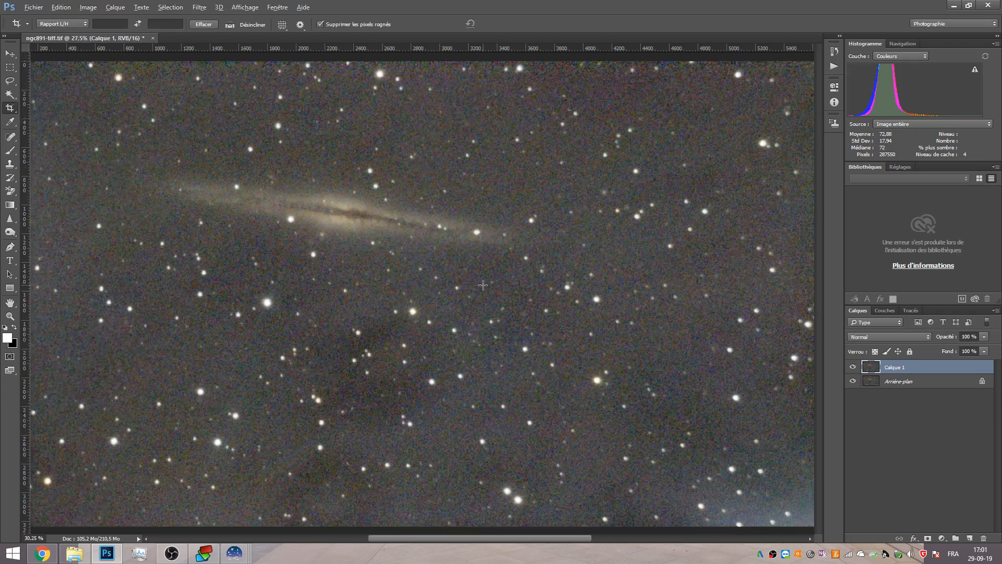
pyautogui.scroll(17, 482, 285)
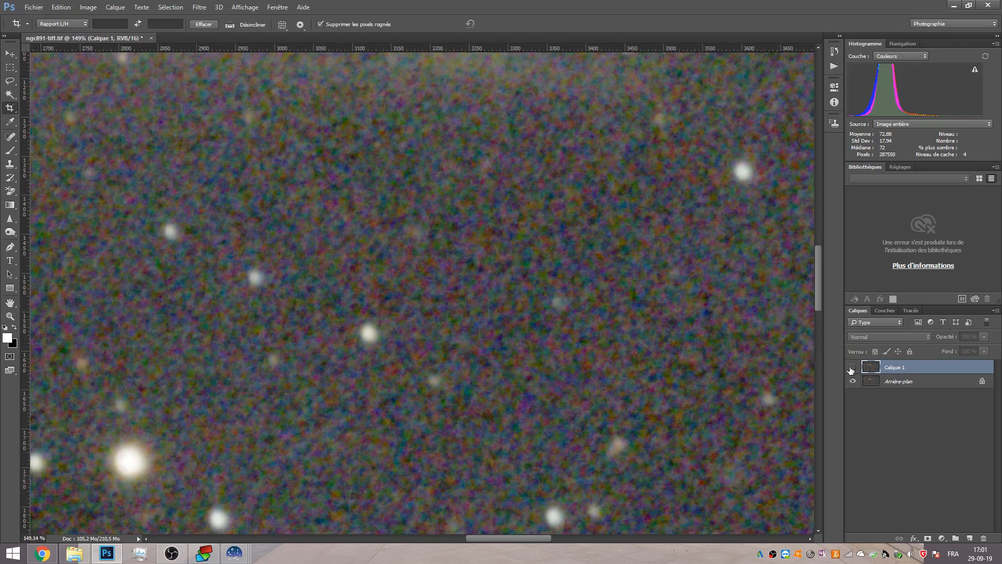
pyautogui.click(179, 12)
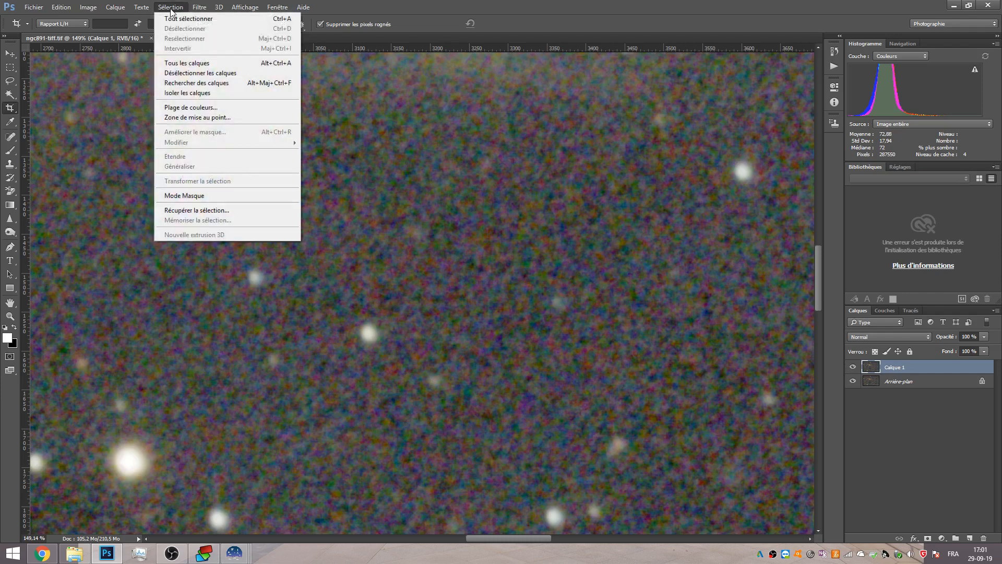
pyautogui.moveTo(201, 7)
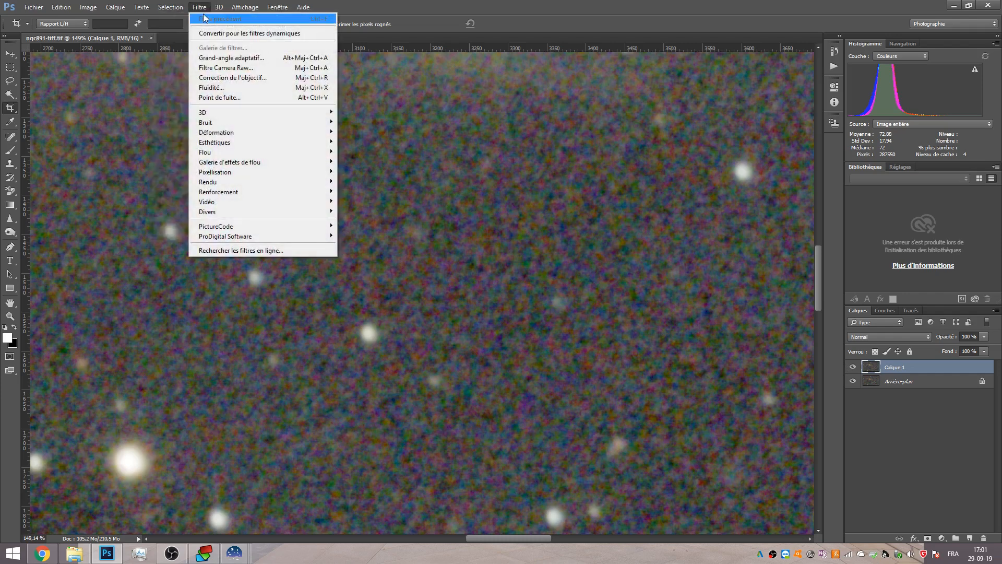
pyautogui.press('Escape')
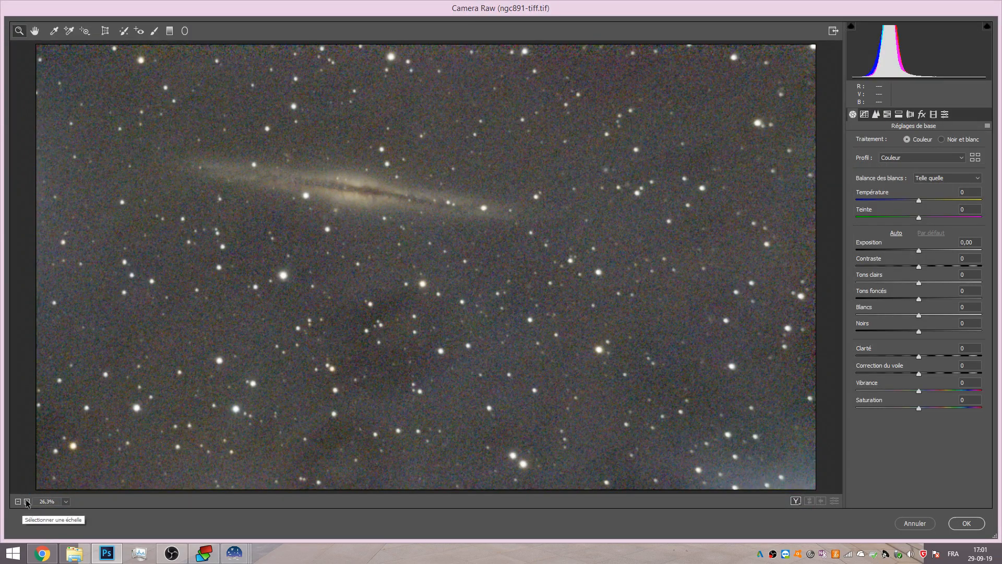
pyautogui.click(27, 501)
pyautogui.click(27, 501)
pyautogui.click(26, 501)
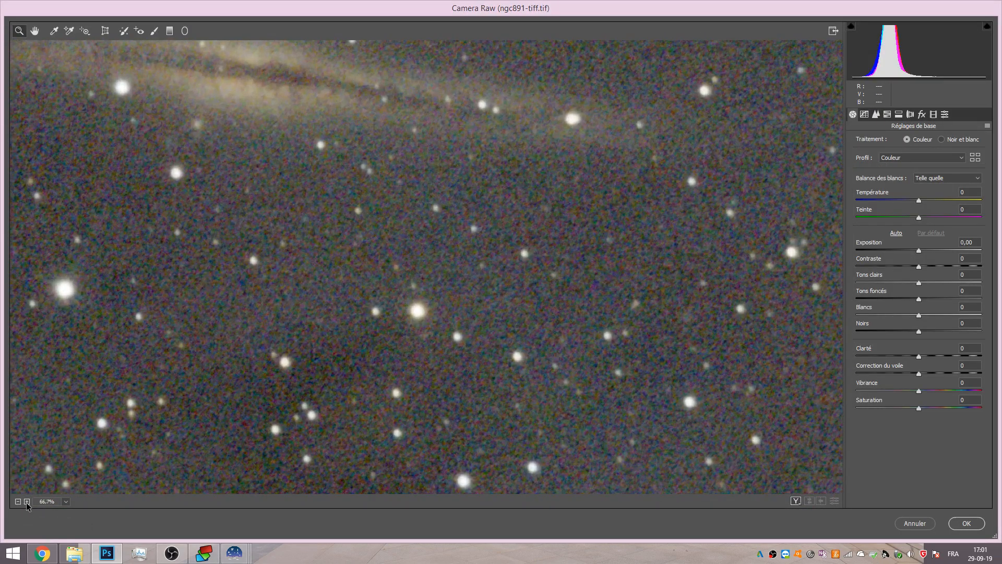
pyautogui.click(27, 501)
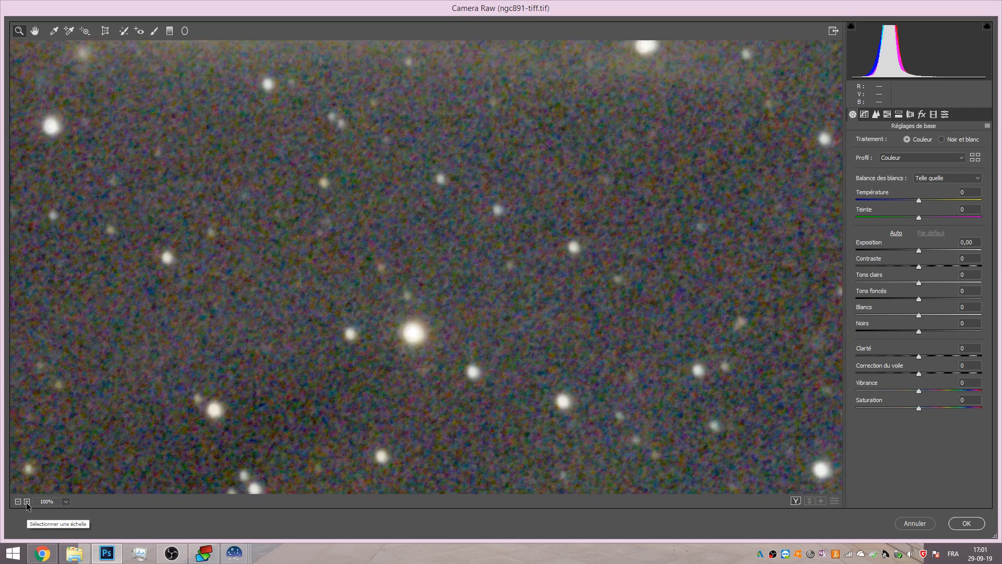
# Adjust Camera Raw colour noise reduction, settling on a Couleur value of 64, and apply the filter.
pyautogui.click(923, 115)
pyautogui.click(912, 115)
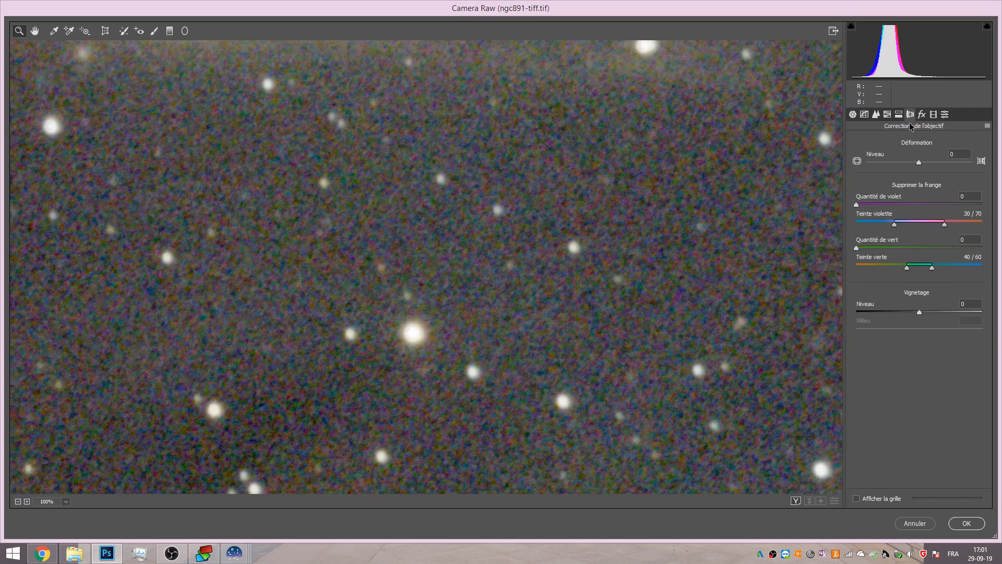
pyautogui.click(899, 114)
pyautogui.click(865, 114)
pyautogui.click(876, 114)
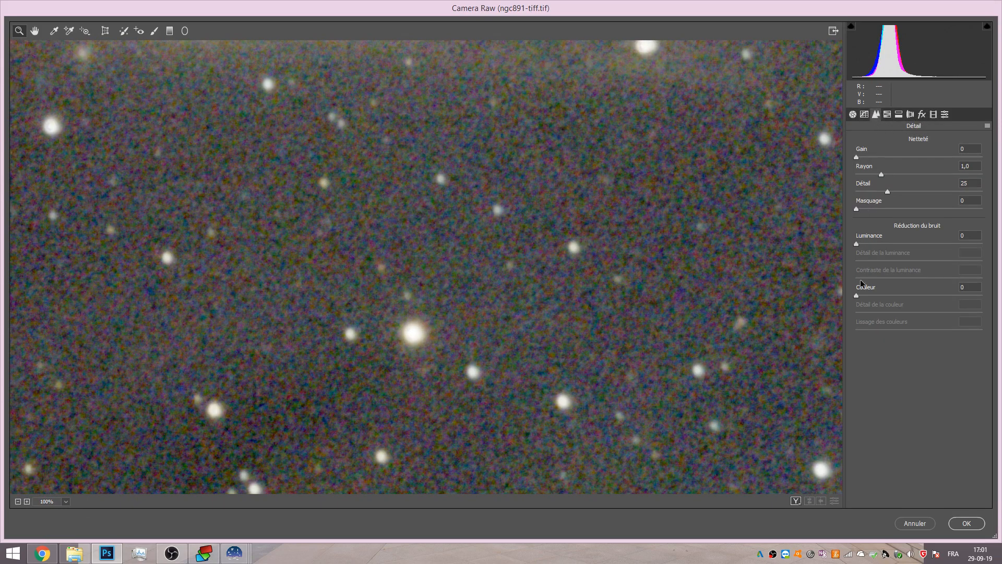
pyautogui.moveTo(855, 299); pyautogui.dragTo(890, 300)
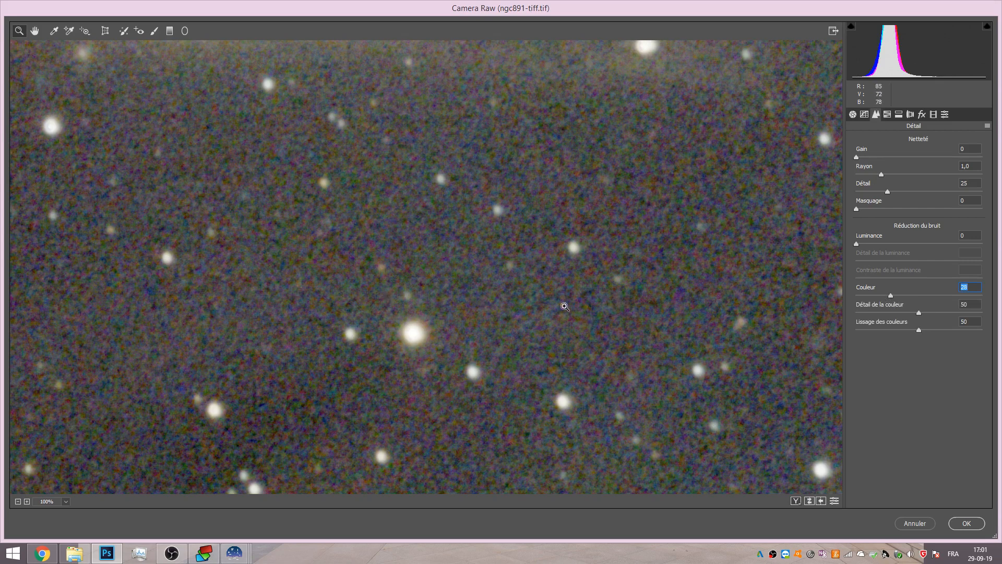
pyautogui.moveTo(857, 244)
pyautogui.mouseDown()
pyautogui.moveTo(898, 245)
pyautogui.moveTo(846, 253)
pyautogui.mouseUp()
pyautogui.moveTo(891, 297); pyautogui.dragTo(998, 288)
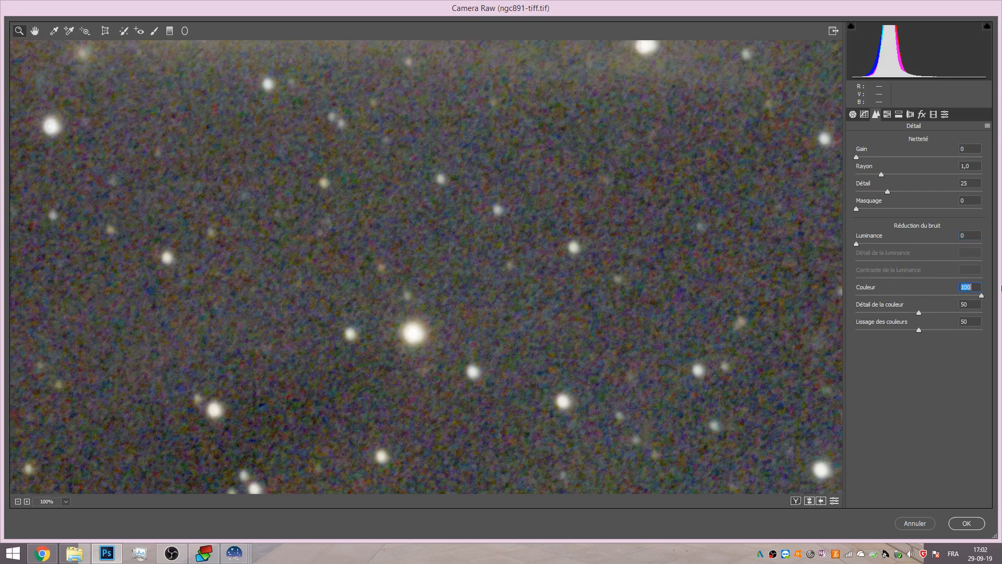
pyautogui.click(18, 501)
pyautogui.click(18, 501)
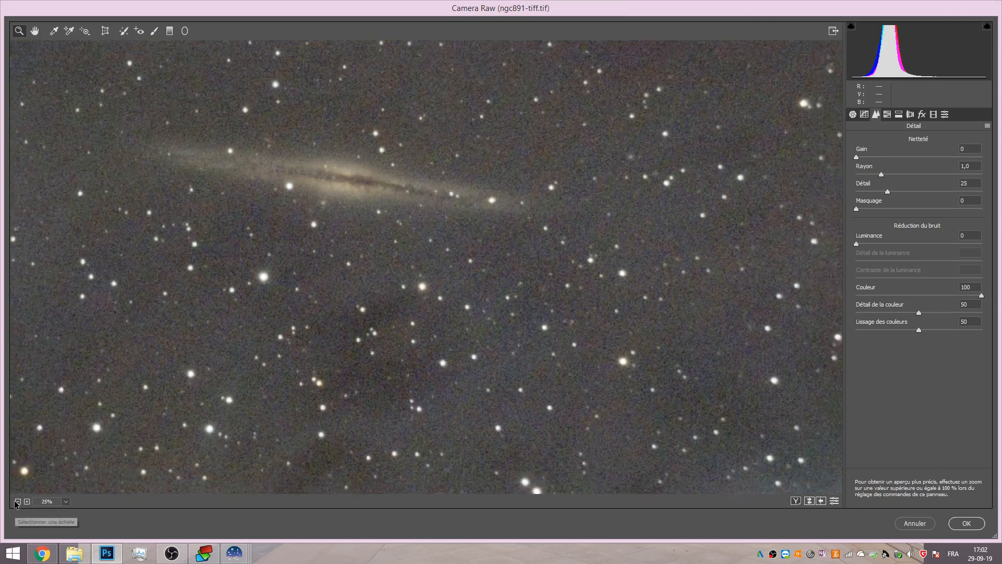
pyautogui.click(16, 501)
pyautogui.click(27, 501)
pyautogui.click(27, 501)
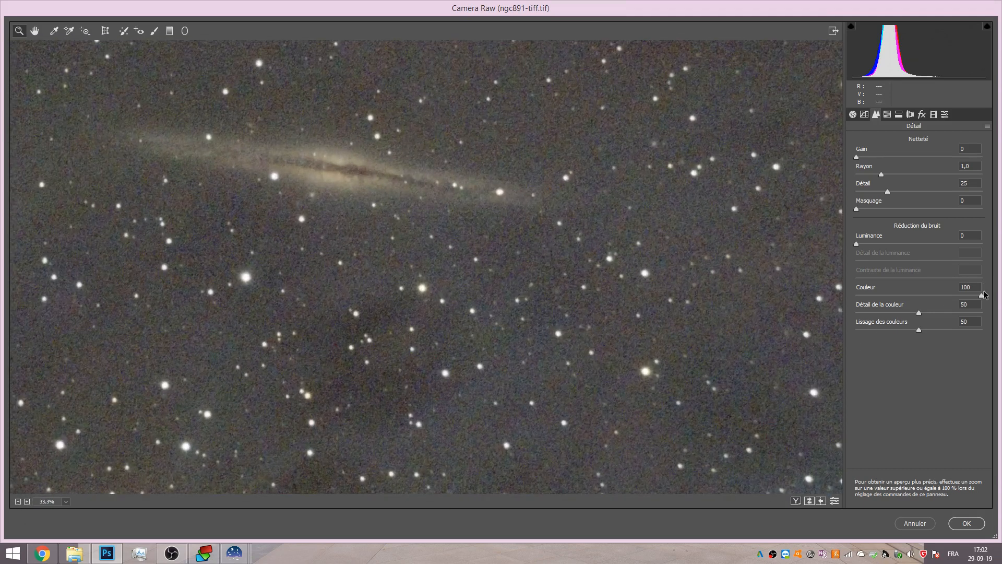
pyautogui.moveTo(982, 296); pyautogui.dragTo(835, 287)
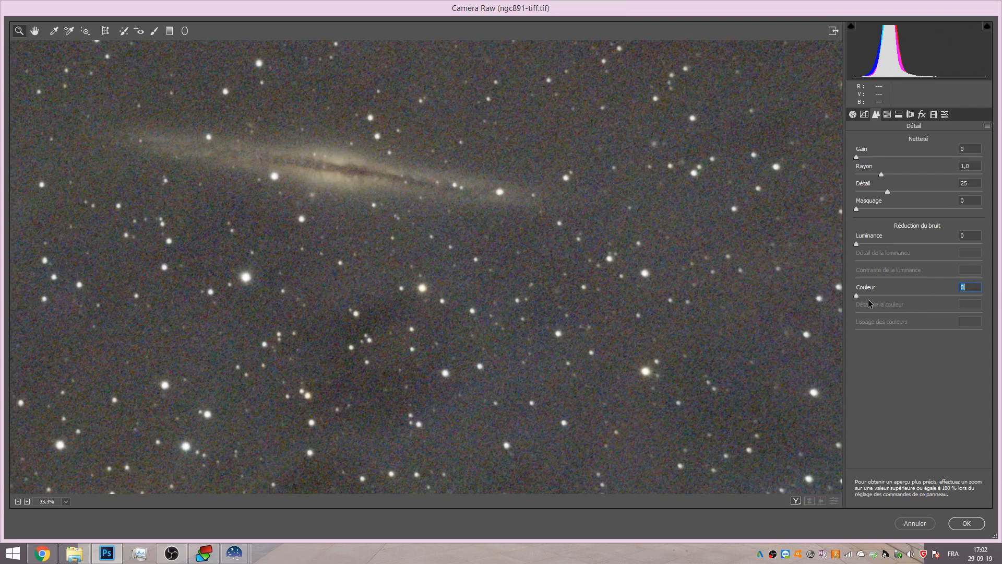
pyautogui.moveTo(856, 297); pyautogui.dragTo(939, 299)
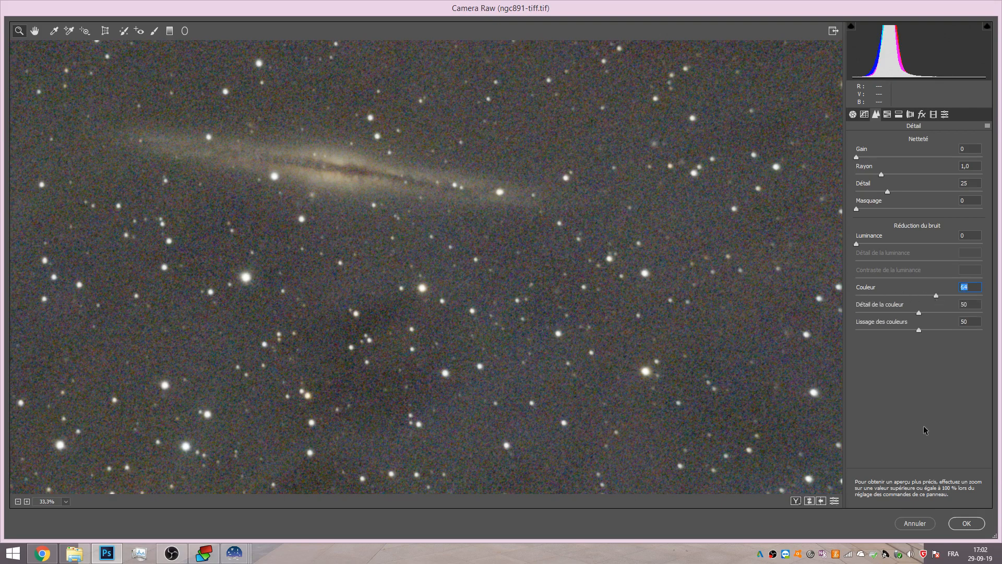
pyautogui.click(967, 523)
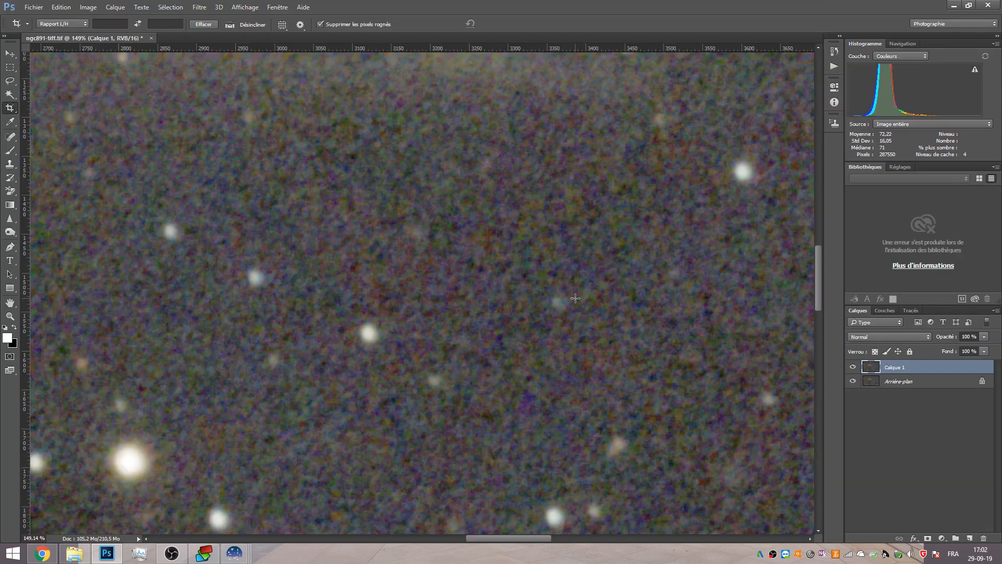
# Compare the noise-reduced layer with the original by toggling its visibility at different zoom levels.
pyautogui.scroll(-20, 575, 298)
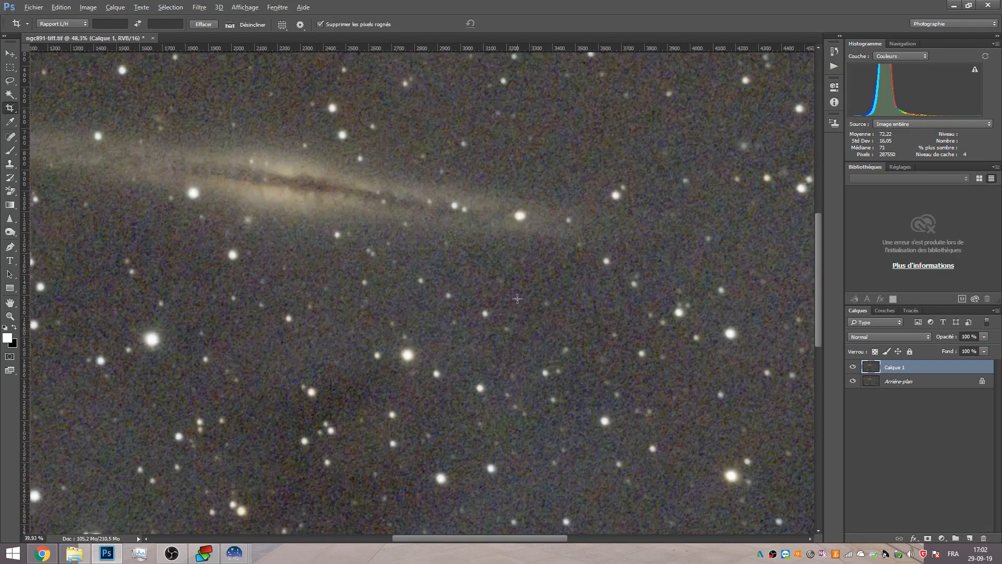
pyautogui.scroll(3, 393, 227)
pyautogui.scroll(5, 393, 226)
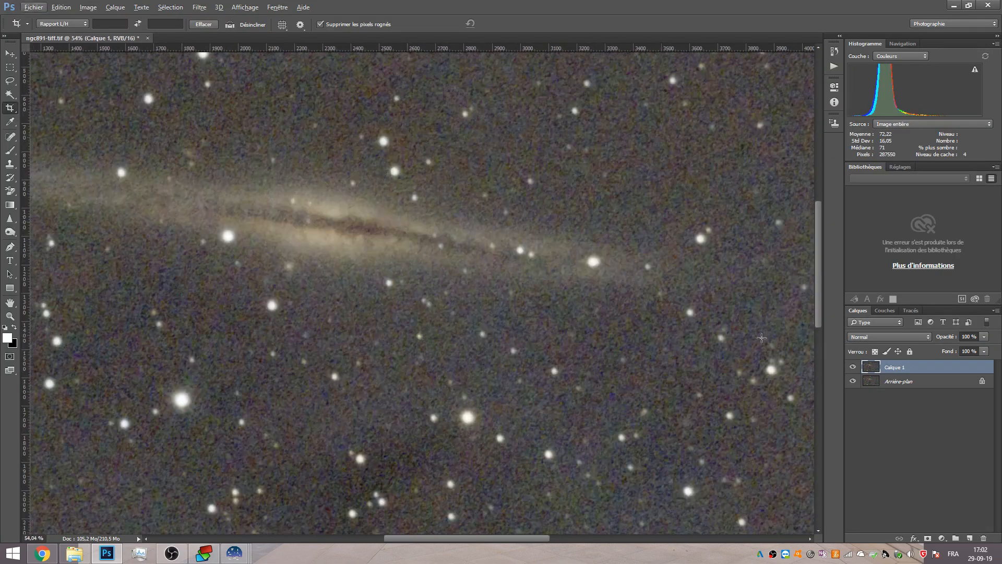
pyautogui.click(852, 368)
pyautogui.click(857, 369)
pyautogui.click(857, 369)
pyautogui.click(857, 369)
pyautogui.click(856, 369)
pyautogui.click(856, 369)
pyautogui.scroll(-4, 629, 411)
pyautogui.scroll(4, 629, 412)
pyautogui.scroll(2, 629, 412)
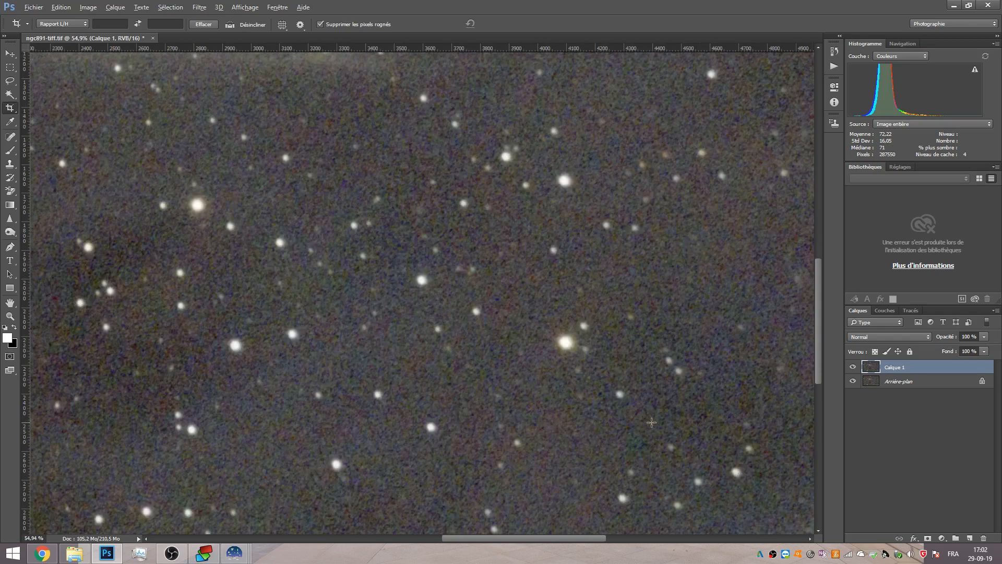
pyautogui.click(853, 367)
pyautogui.click(852, 367)
pyautogui.scroll(-4, 451, 360)
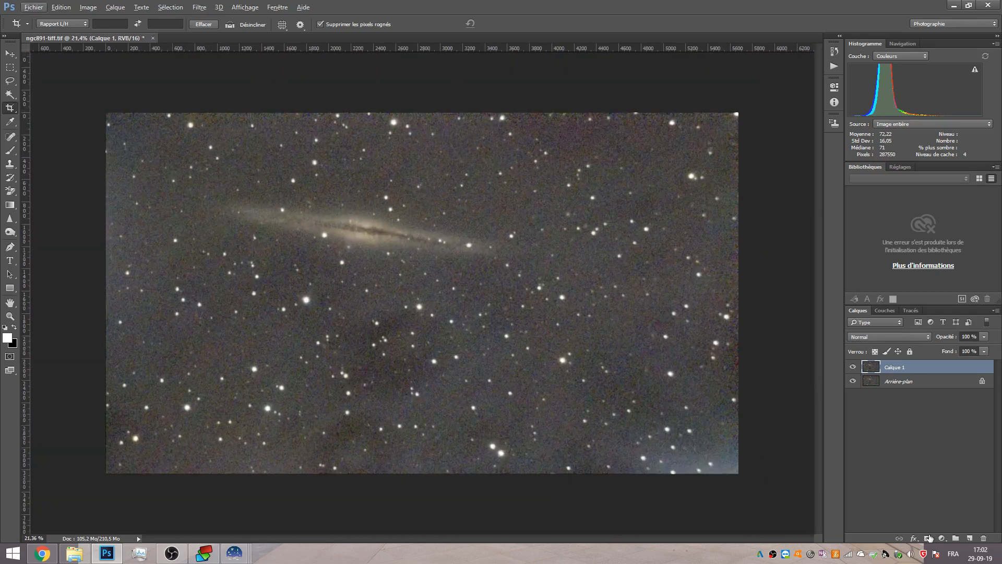
# Add a Curves adjustment layer and bend the RGB curve to darken the sky background while keeping highlights.
pyautogui.click(942, 538)
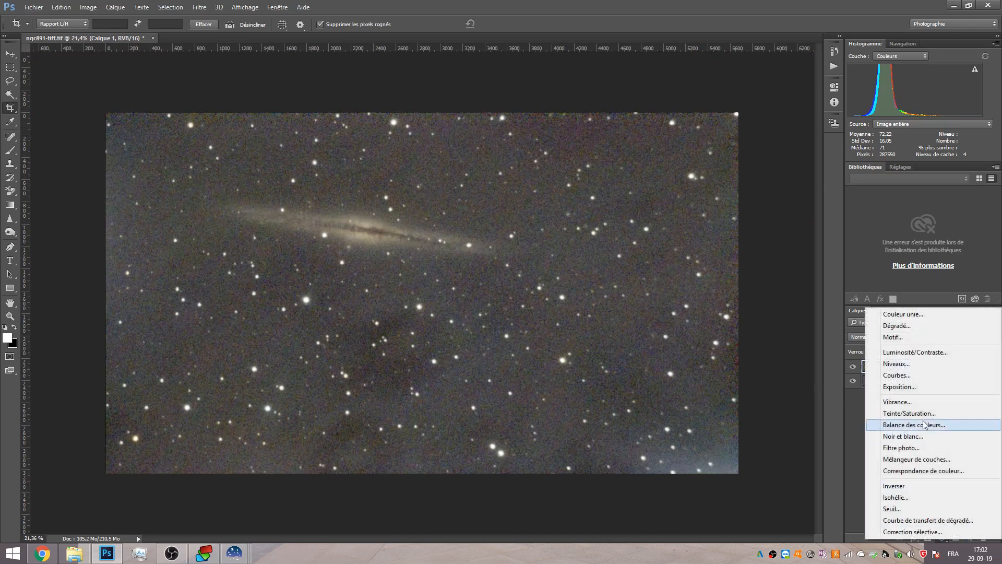
pyautogui.click(903, 374)
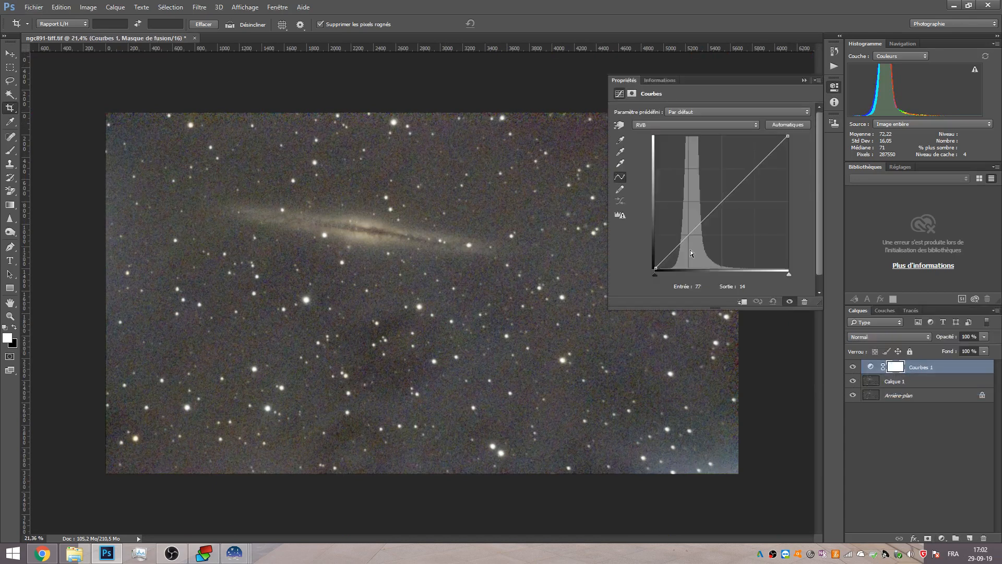
pyautogui.moveTo(656, 268); pyautogui.dragTo(671, 260)
pyautogui.click(666, 255)
pyautogui.moveTo(727, 217); pyautogui.dragTo(750, 177)
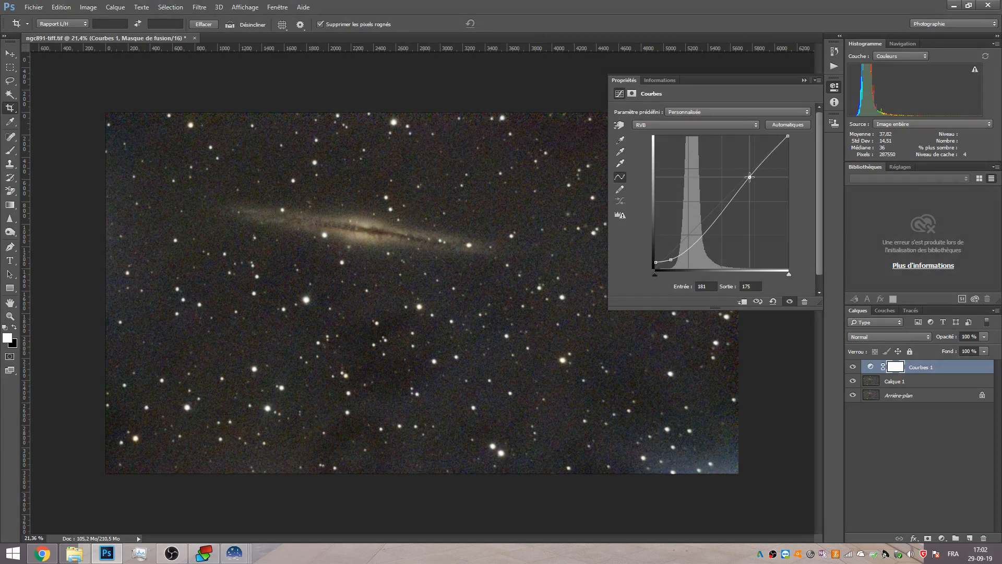
pyautogui.moveTo(671, 258); pyautogui.dragTo(698, 244)
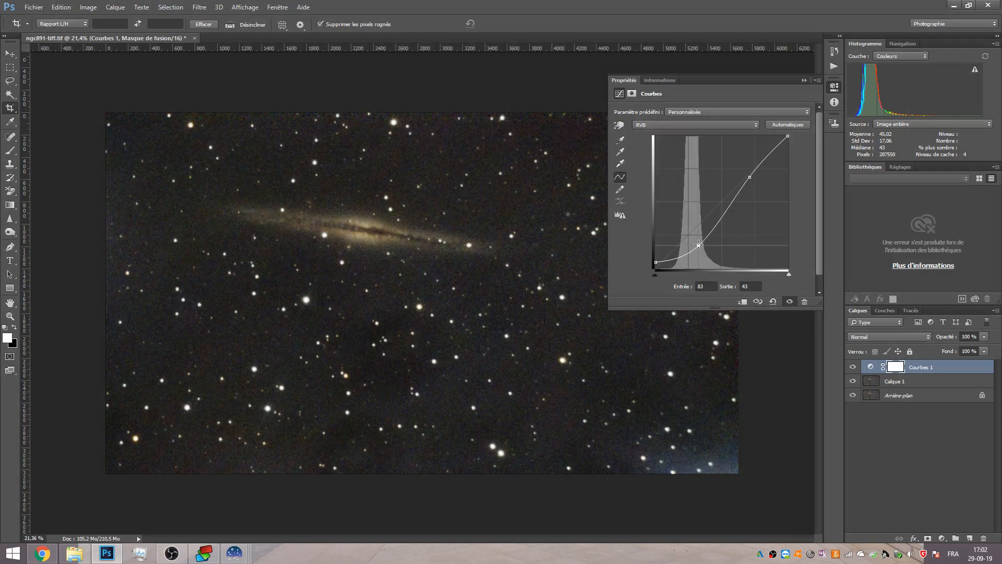
pyautogui.moveTo(698, 244); pyautogui.dragTo(699, 240)
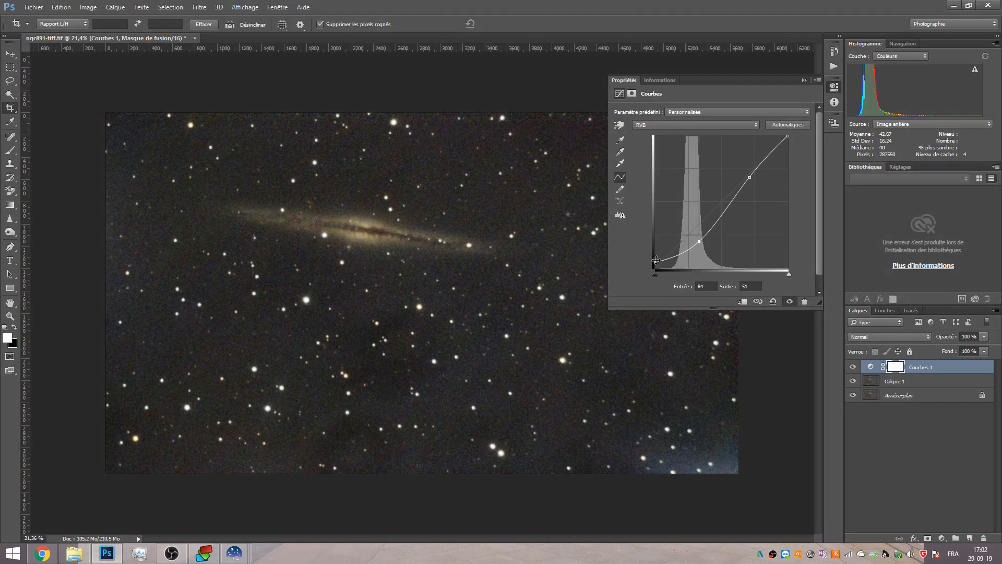
pyautogui.moveTo(656, 259); pyautogui.dragTo(632, 266)
pyautogui.moveTo(750, 177)
pyautogui.mouseDown()
pyautogui.moveTo(751, 157)
pyautogui.moveTo(759, 188)
pyautogui.moveTo(745, 184)
pyautogui.mouseUp()
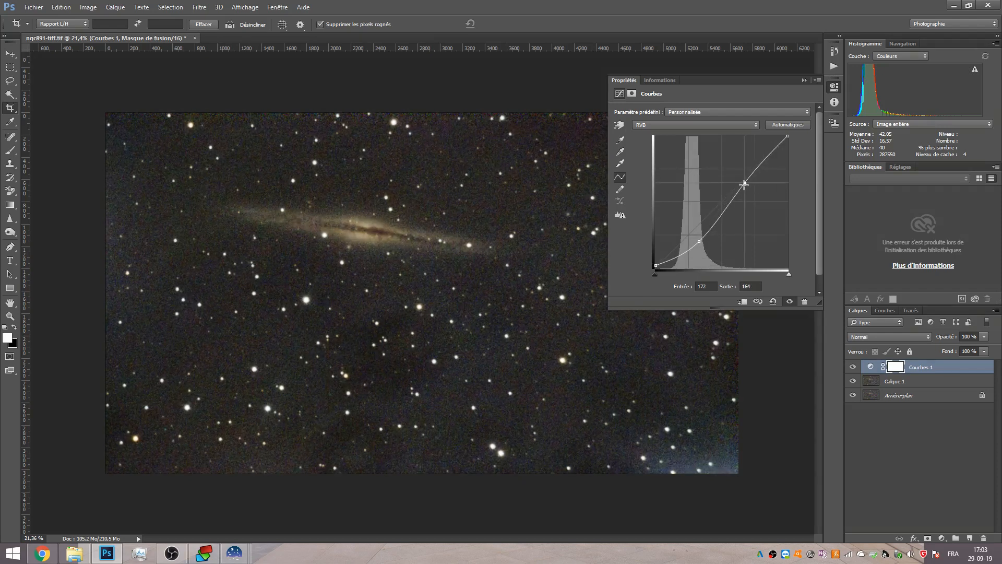
pyautogui.click(804, 80)
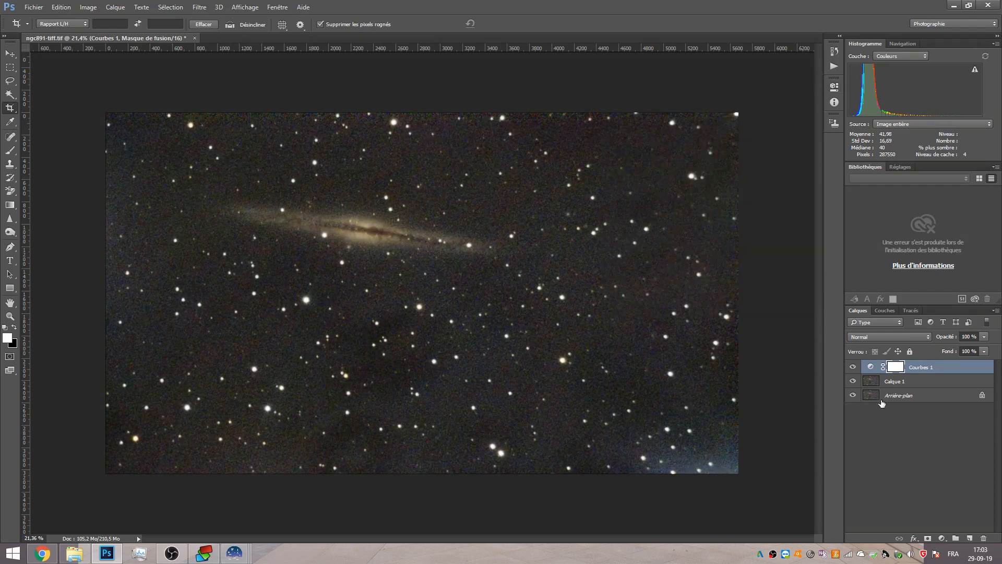
# Compare the image with and without the Curves adjustment layer at different zoom levels.
pyautogui.click(853, 366)
pyautogui.click(852, 366)
pyautogui.click(852, 385)
pyautogui.scroll(-5, 430, 188)
pyautogui.scroll(10, 430, 189)
pyautogui.scroll(2, 430, 188)
pyautogui.scroll(-5, 458, 253)
pyautogui.press('alt')
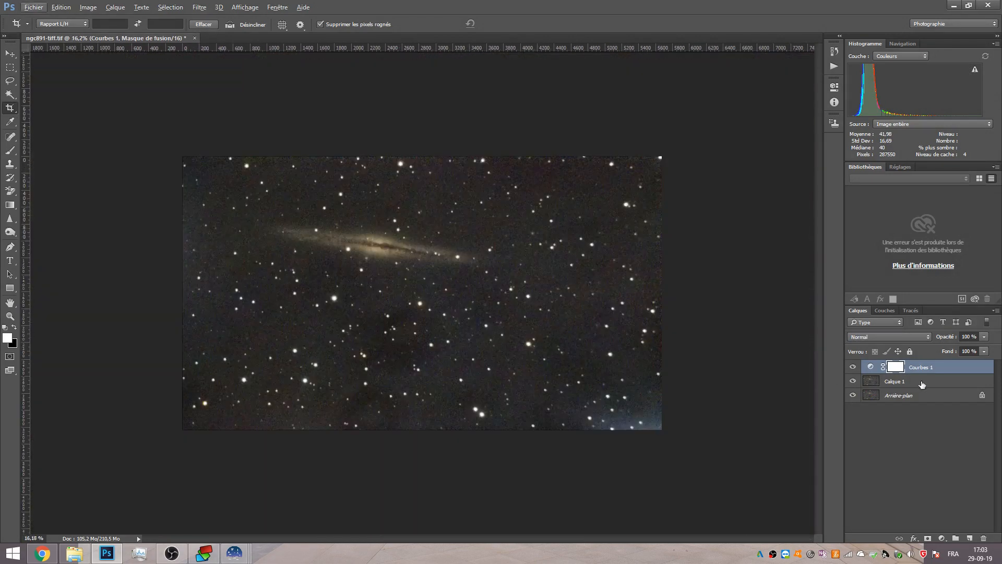
# Add a Hue/Saturation adjustment layer and set its global Saturation to -26.
pyautogui.click(942, 538)
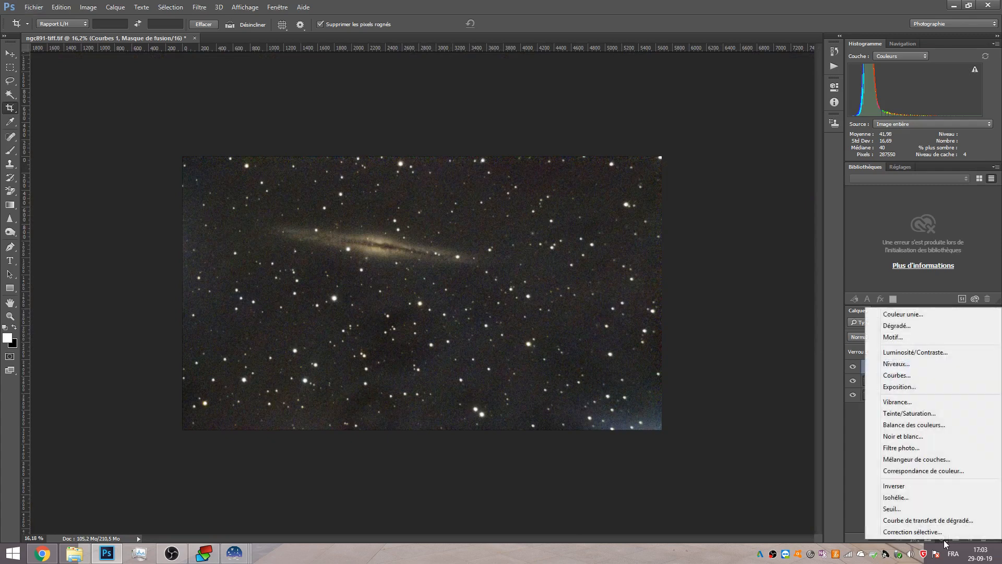
pyautogui.click(927, 413)
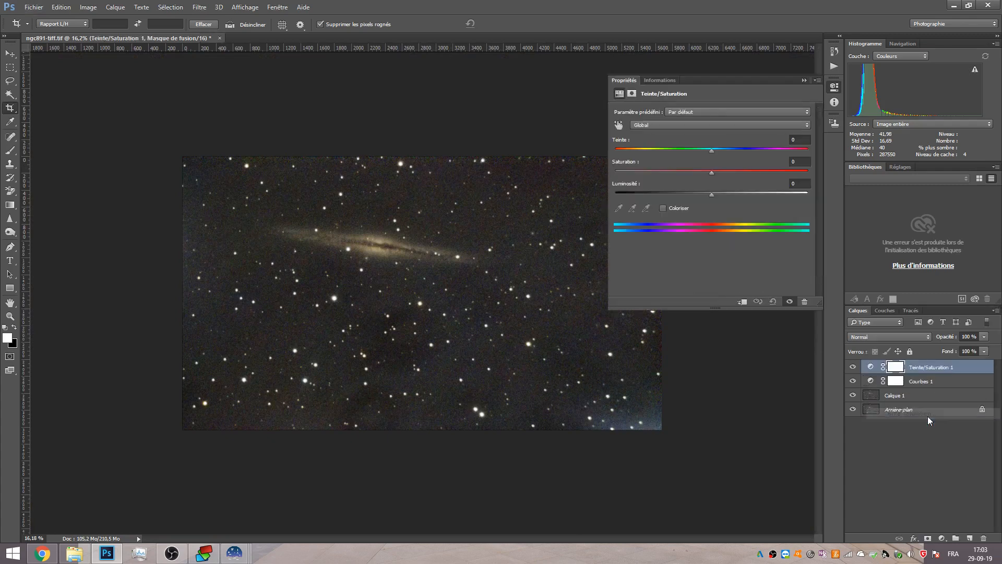
pyautogui.moveTo(698, 171)
pyautogui.mouseDown()
pyautogui.moveTo(603, 170)
pyautogui.moveTo(712, 156)
pyautogui.moveTo(688, 156)
pyautogui.mouseUp()
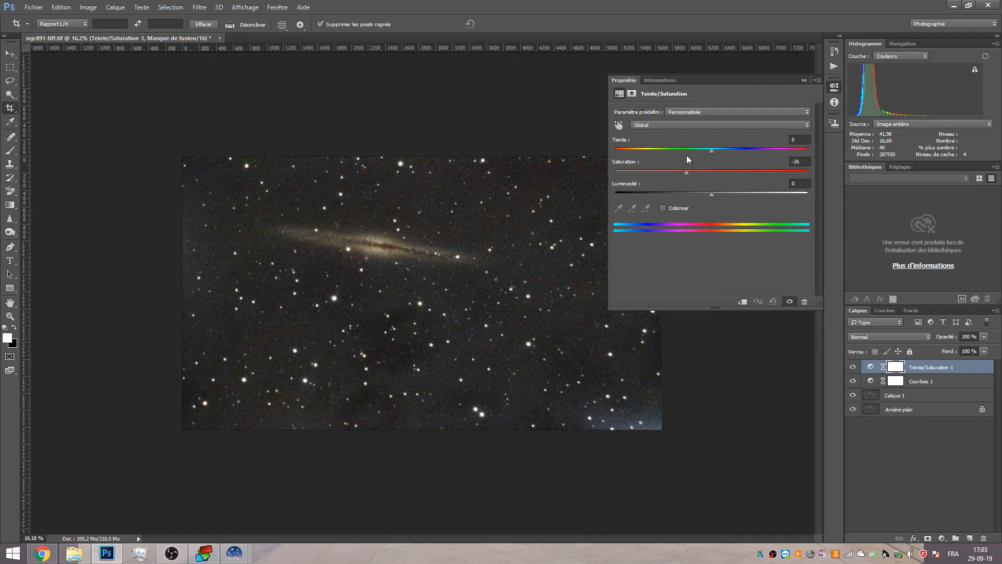
pyautogui.click(804, 80)
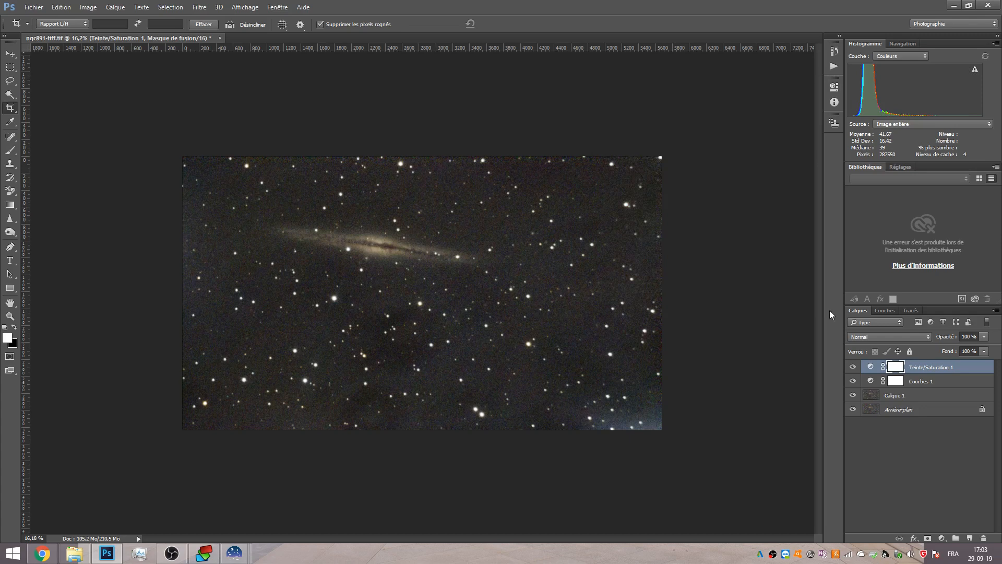
# Select the whole noise-reduced image and paste it into the Hue/Saturation layer's mask.
pyautogui.click(852, 367)
pyautogui.click(853, 381)
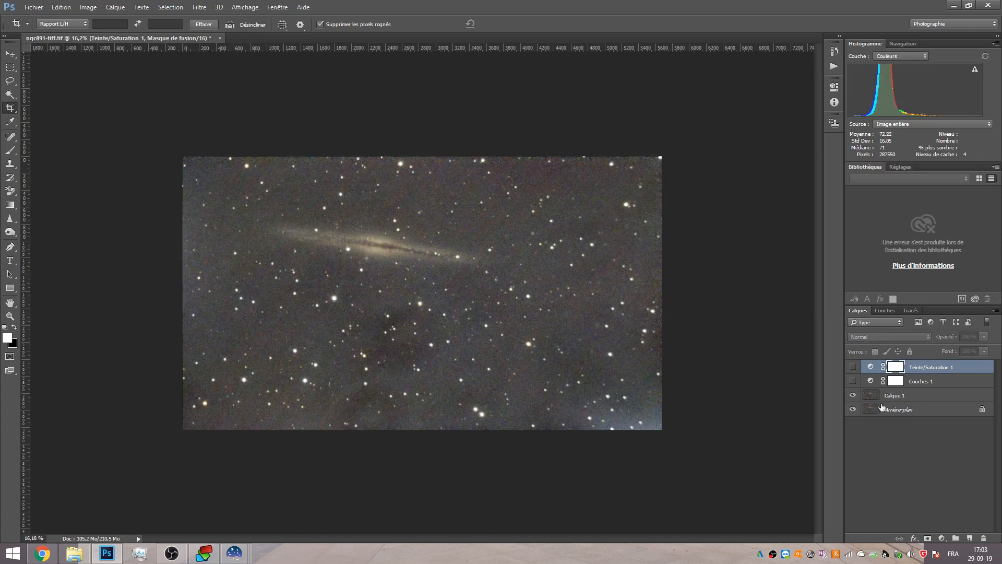
pyautogui.click(894, 400)
pyautogui.click(10, 54)
pyautogui.hotkey('ctrl', 'a')
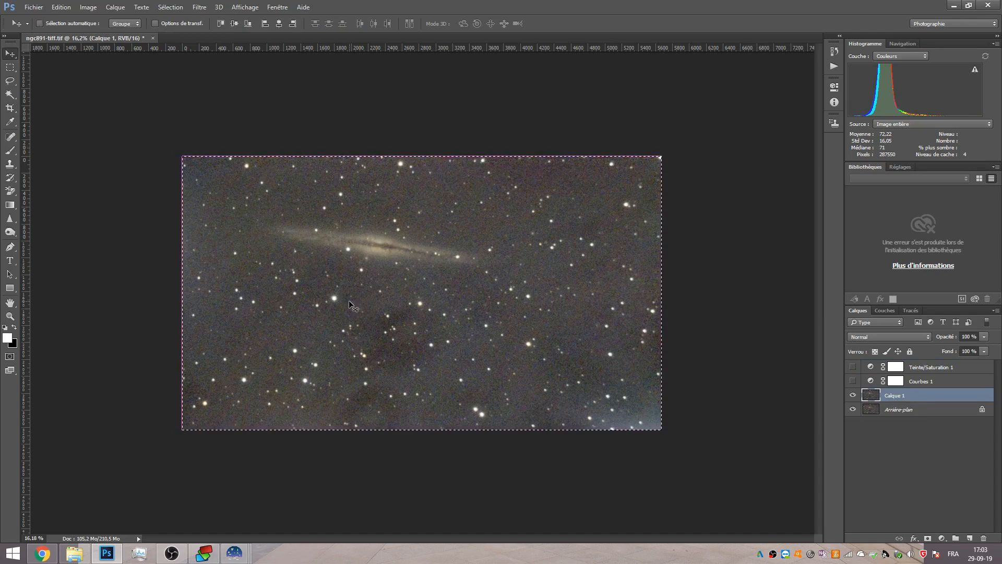
pyautogui.click(853, 367)
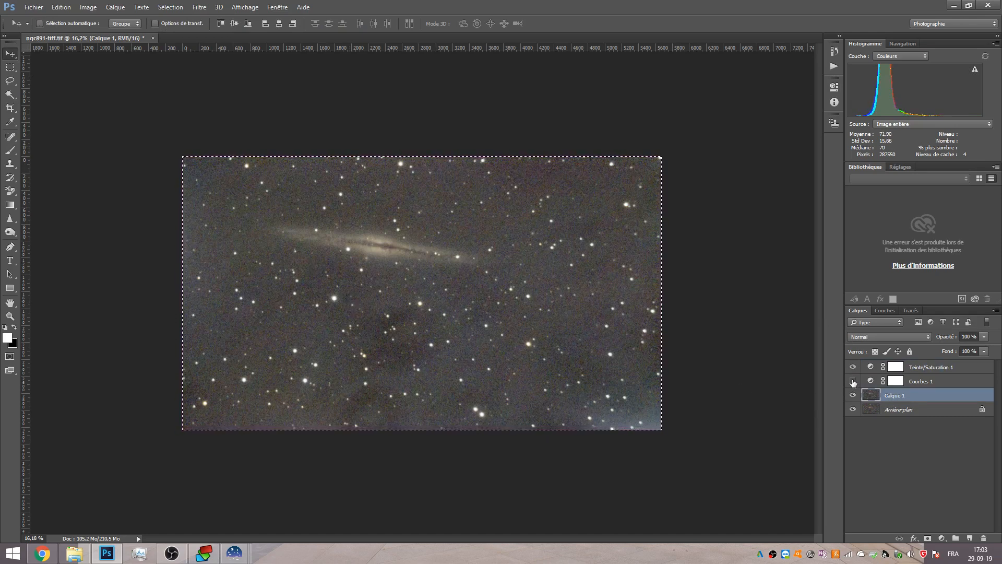
pyautogui.click(853, 381)
pyautogui.keyDown('alt'); pyautogui.click(897, 367); pyautogui.keyUp('alt')
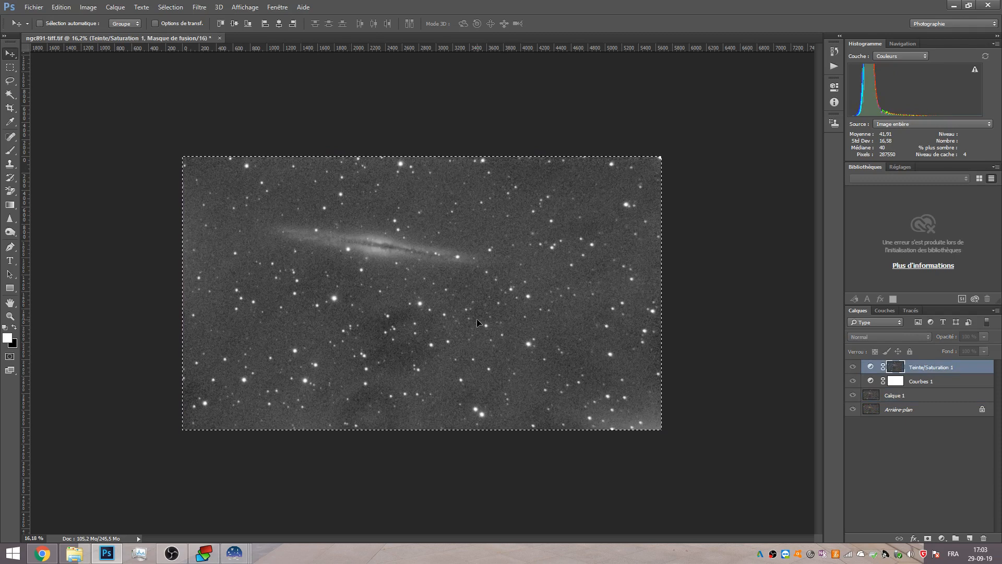
pyautogui.press('ctrl')
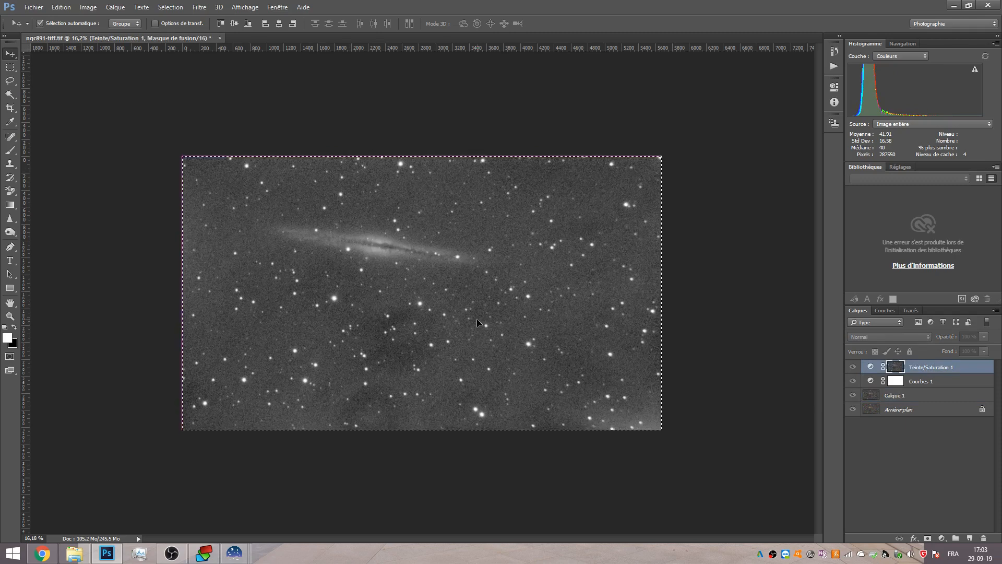
# Apply Levels to the mask with input black at 79 and white at 97 to make a hard star mask.
pyautogui.hotkey('ctrl', 'l')
pyautogui.moveTo(607, 266); pyautogui.dragTo(644, 264)
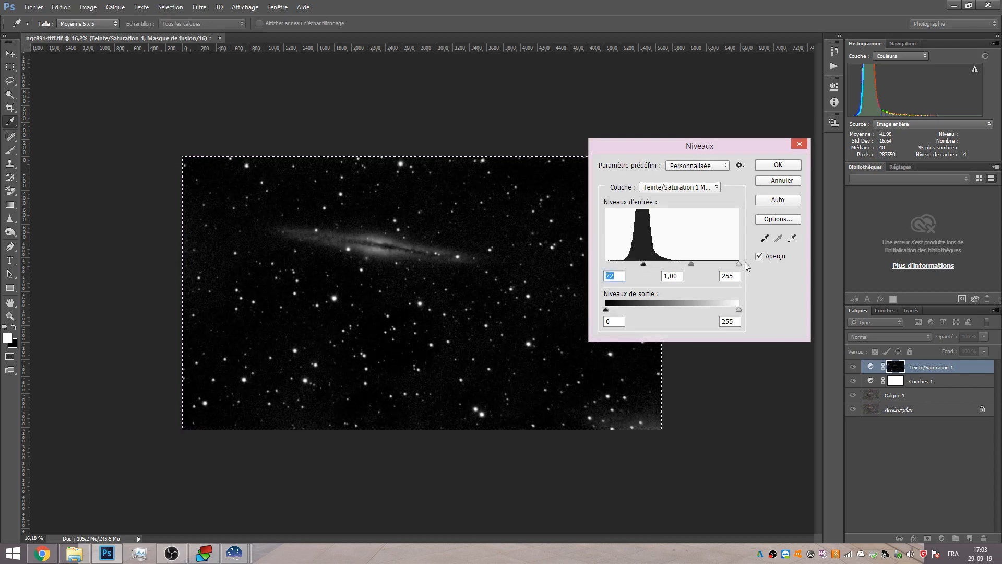
pyautogui.moveTo(724, 265); pyautogui.dragTo(657, 263)
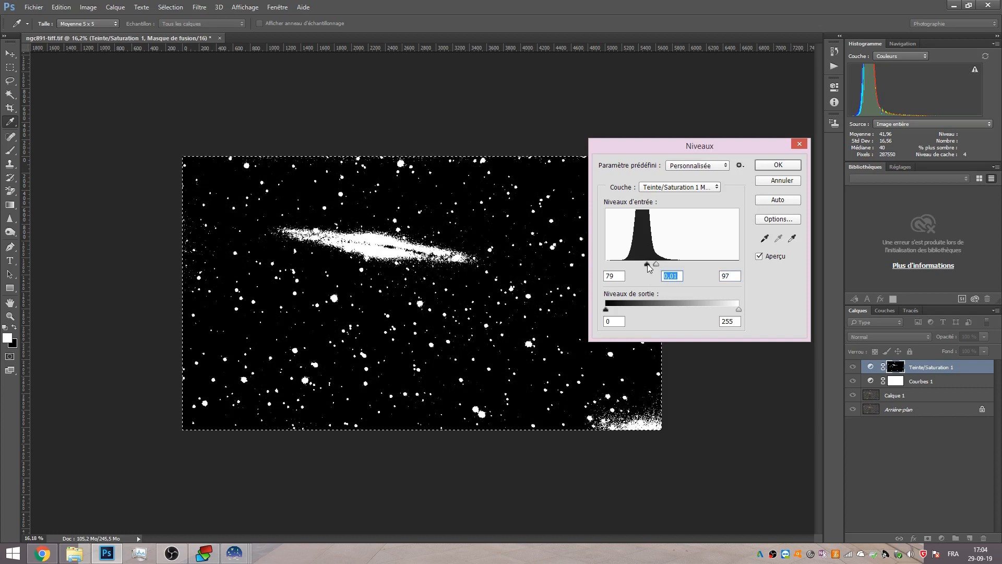
pyautogui.moveTo(645, 265); pyautogui.dragTo(657, 265)
pyautogui.click(778, 165)
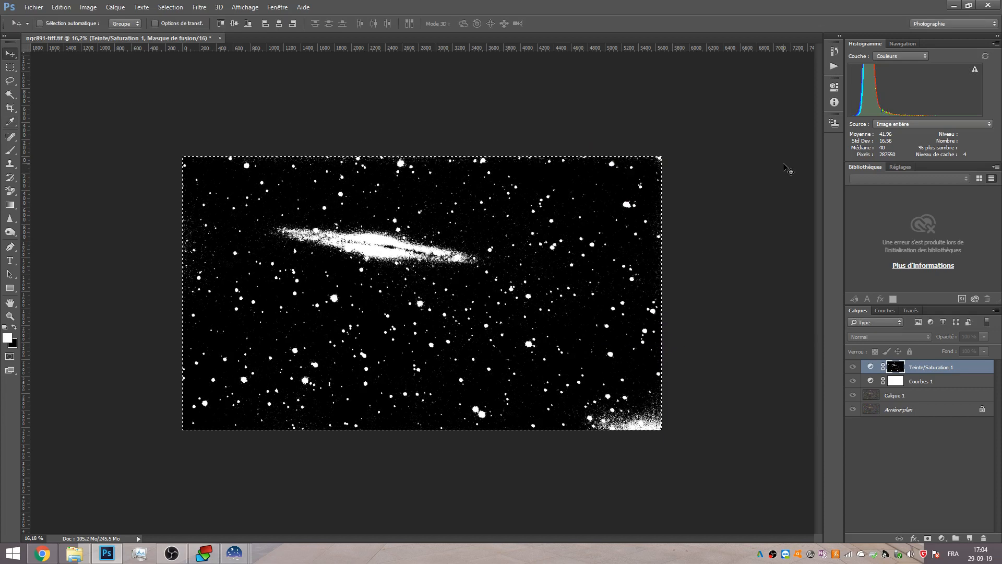
# Invert the Hue/Saturation mask and return to viewing the image.
pyautogui.hotkey('ctrl', 'i')
pyautogui.scroll(13, 446, 239)
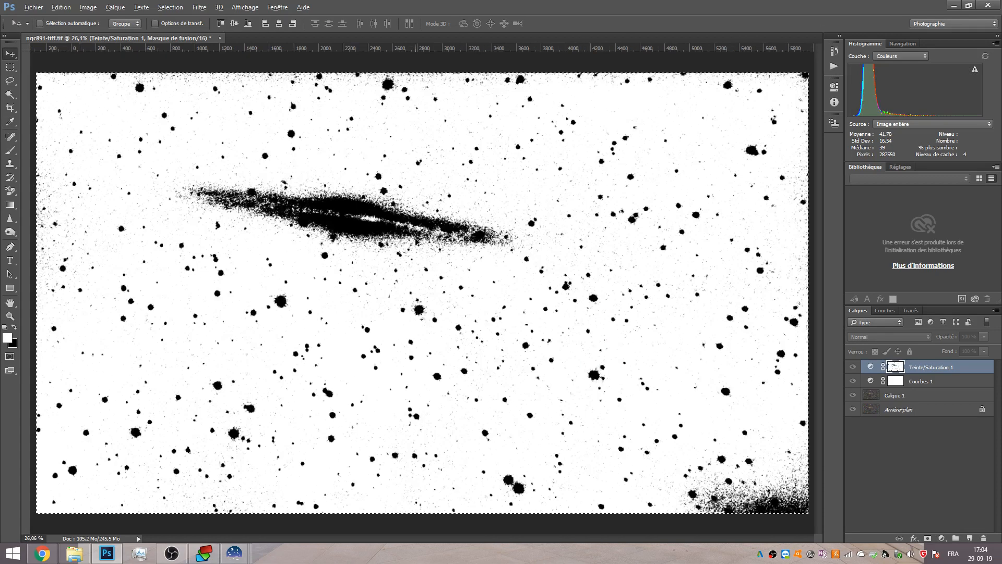
pyautogui.scroll(1, 551, 258)
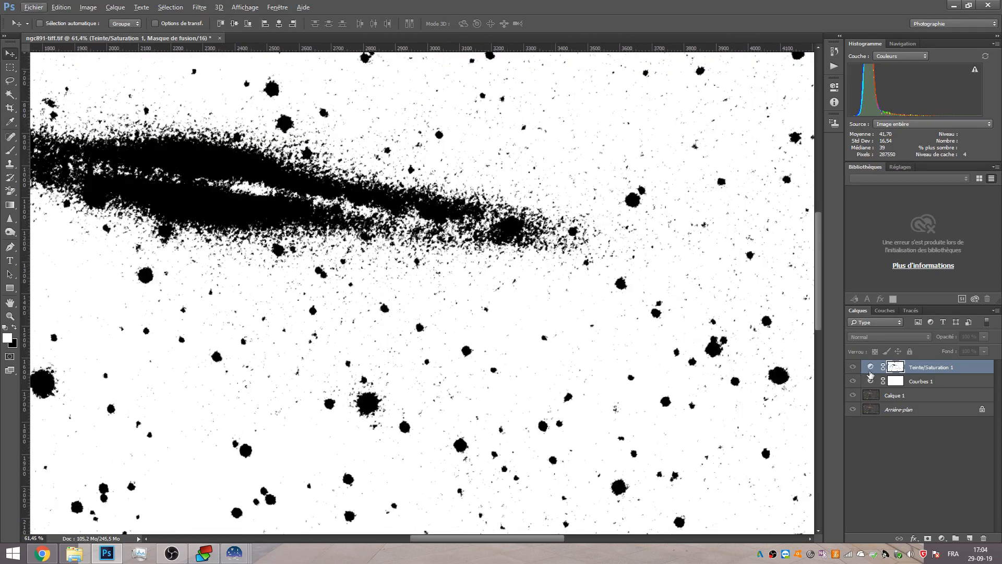
pyautogui.click(867, 367)
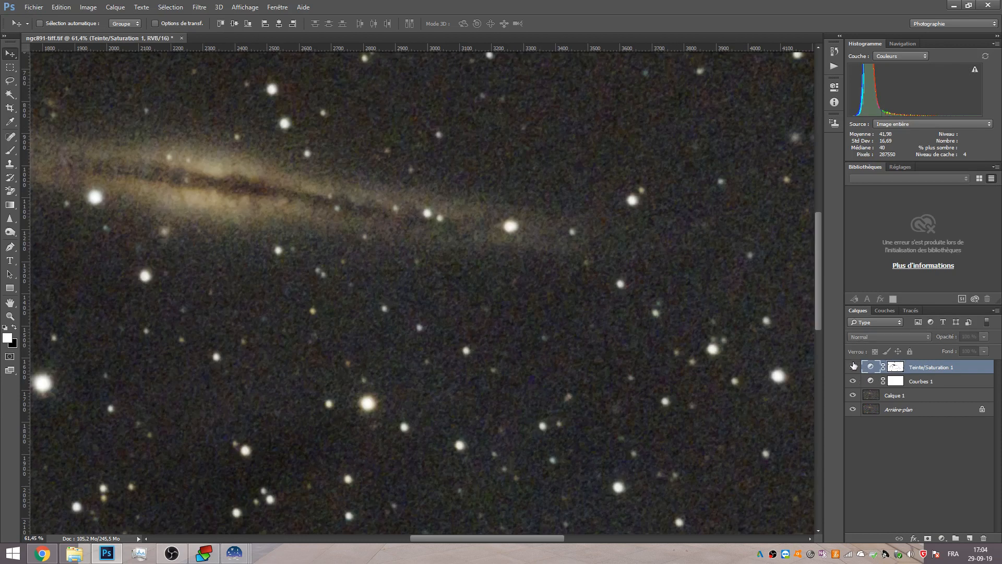
# Compare the masked result by toggling layer visibilities and the mask view, leaving the noise-reduced layer hidden.
pyautogui.keyDown('alt'); pyautogui.click(895, 367); pyautogui.keyUp('alt')
pyautogui.keyDown('alt'); pyautogui.click(895, 367); pyautogui.keyUp('alt')
pyautogui.scroll(-5, 427, 269)
pyautogui.scroll(1, 427, 268)
pyautogui.hotkey('ctrl', 'r')
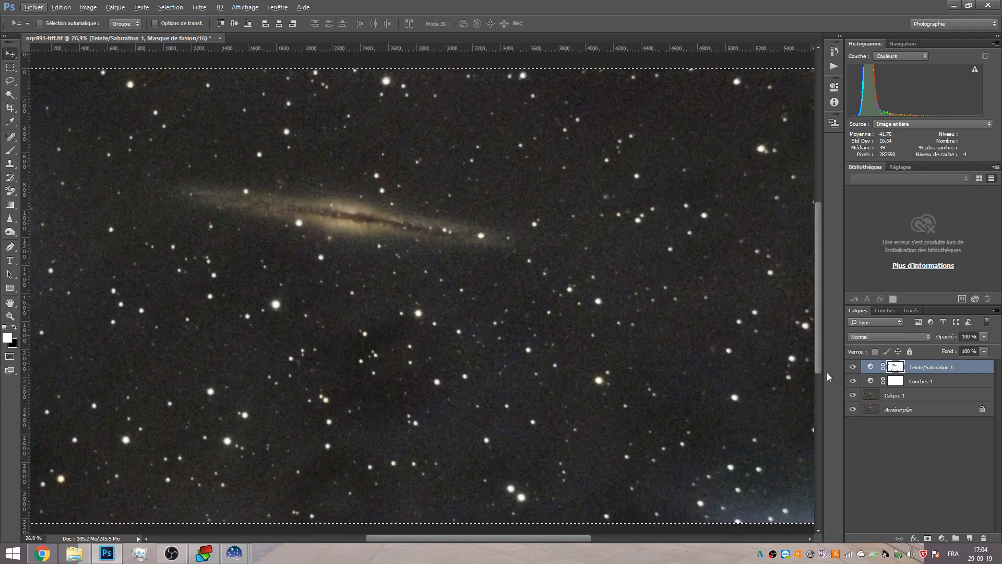
pyautogui.click(853, 371)
pyautogui.click(853, 395)
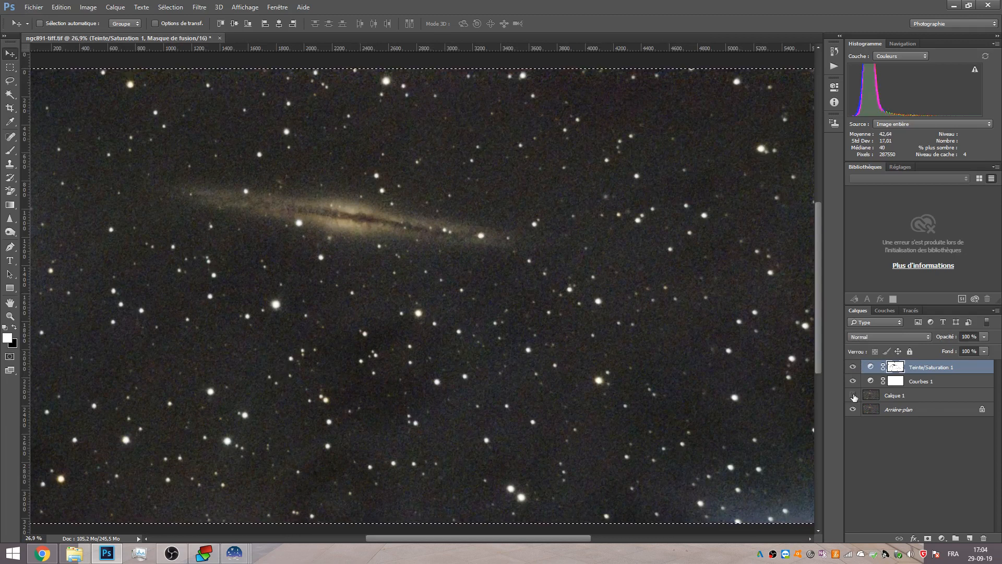
pyautogui.click(853, 396)
pyautogui.scroll(4, 531, 269)
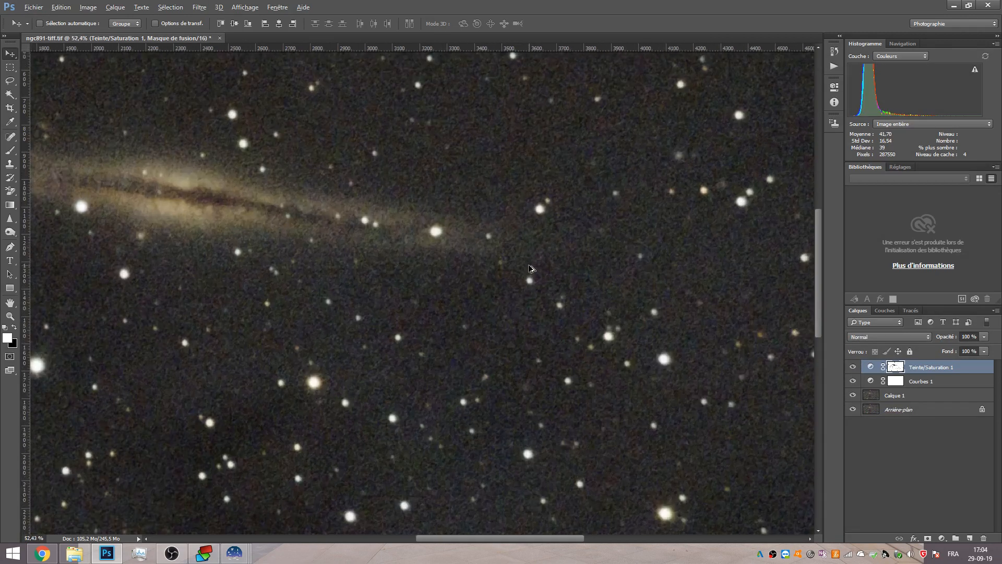
pyautogui.scroll(1, 531, 269)
pyautogui.click(852, 395)
pyautogui.click(853, 396)
pyautogui.click(853, 396)
pyautogui.click(852, 367)
pyautogui.click(852, 367)
pyautogui.click(853, 367)
pyautogui.click(852, 367)
pyautogui.keyDown('alt'); pyautogui.click(896, 369); pyautogui.keyUp('alt')
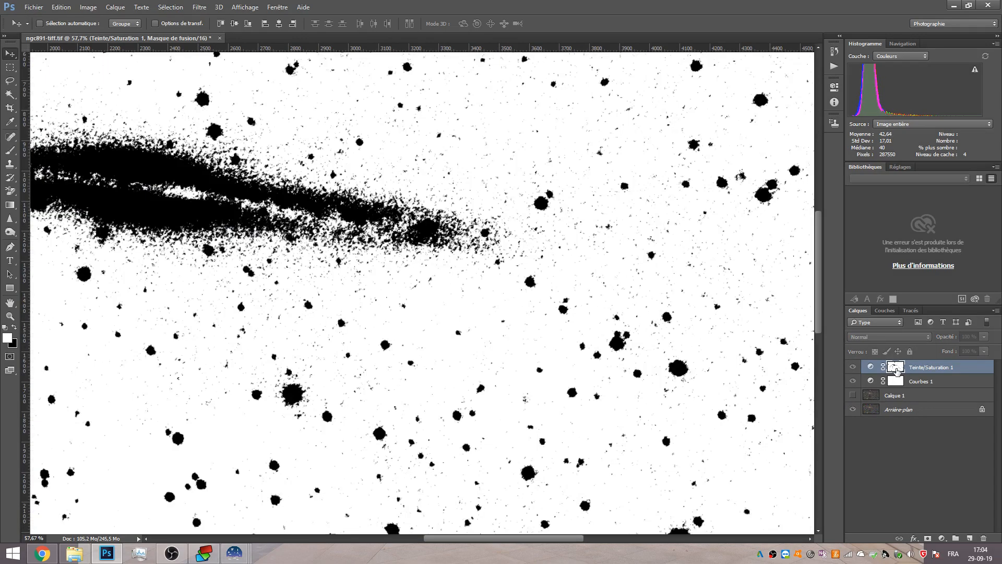
pyautogui.keyDown('alt'); pyautogui.click(896, 368); pyautogui.keyUp('alt')
pyautogui.keyDown('alt'); pyautogui.click(896, 369); pyautogui.keyUp('alt')
# Deselect, then apply a Maximum filter with a 1-pixel radius to the Hue/Saturation mask.
pyautogui.click(186, 8)
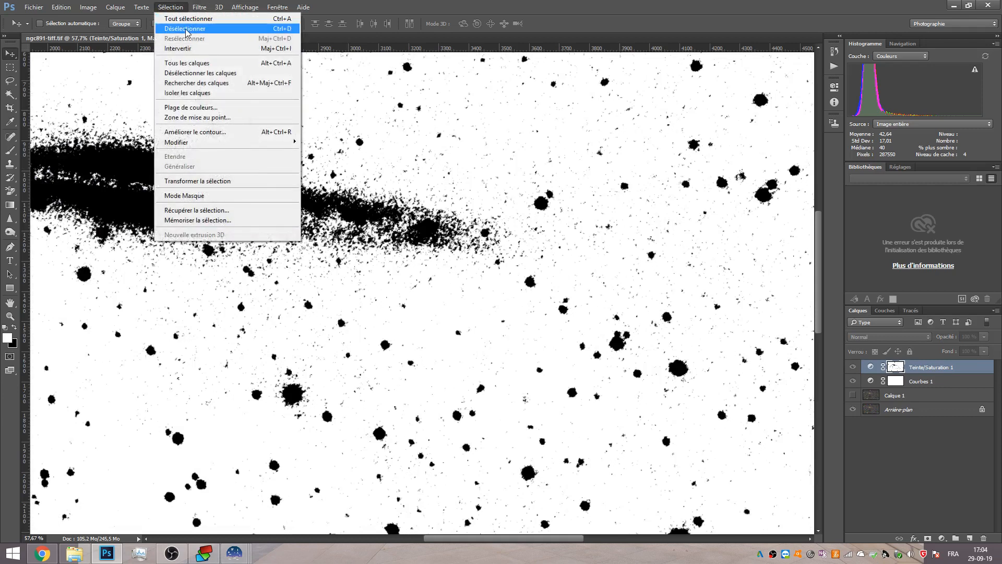
pyautogui.click(185, 29)
pyautogui.click(199, 8)
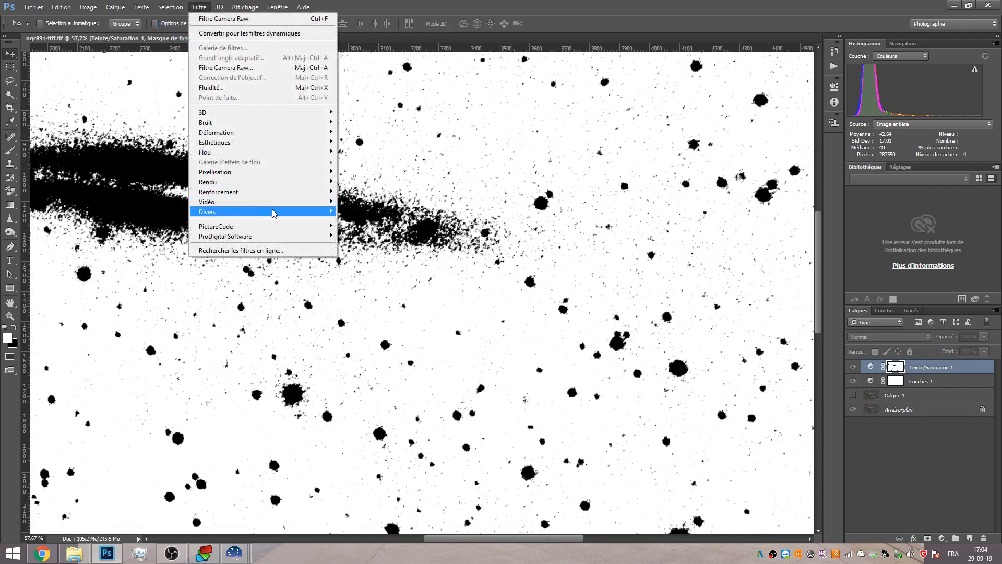
pyautogui.moveTo(275, 212)
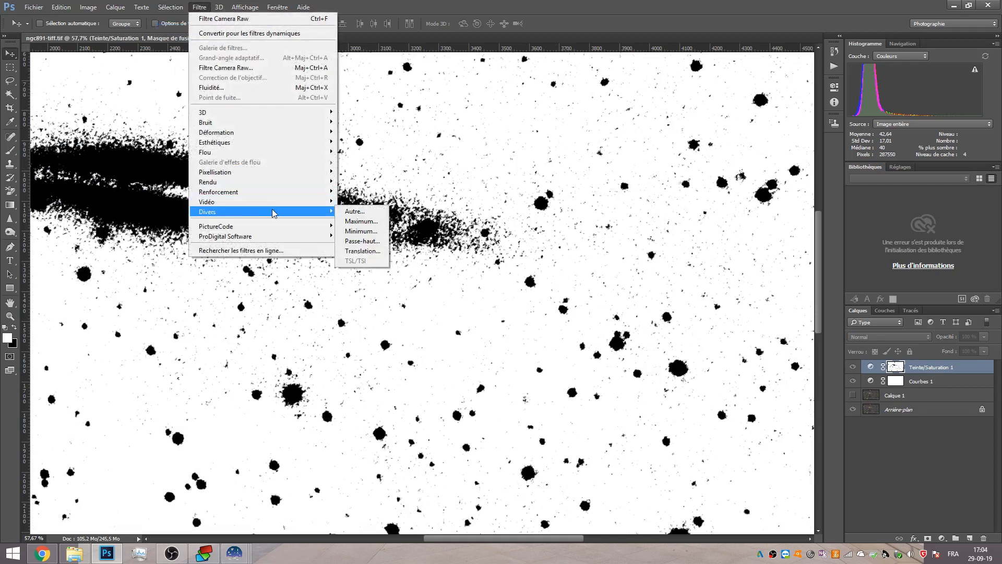
pyautogui.click(363, 222)
pyautogui.click(603, 276)
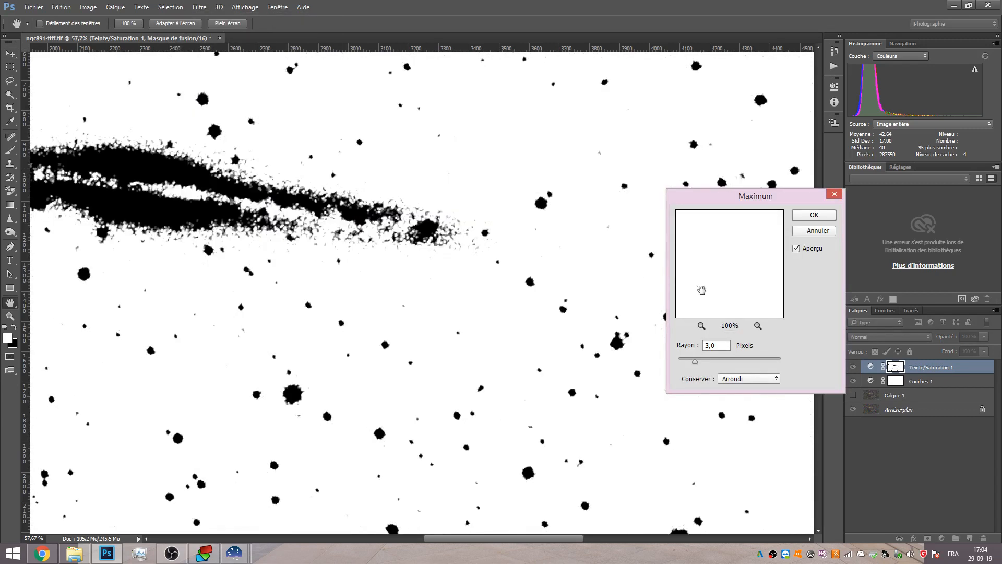
pyautogui.moveTo(695, 361)
pyautogui.mouseDown()
pyautogui.moveTo(674, 363)
pyautogui.moveTo(684, 361)
pyautogui.mouseUp()
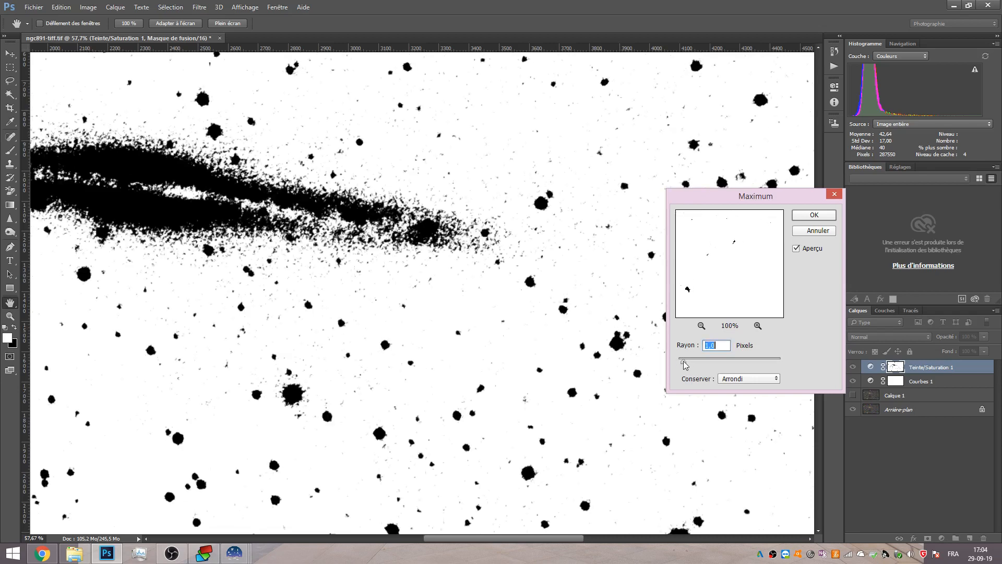
pyautogui.click(814, 214)
# Inspect the masked image at different zoom levels.
pyautogui.scroll(-3, 723, 261)
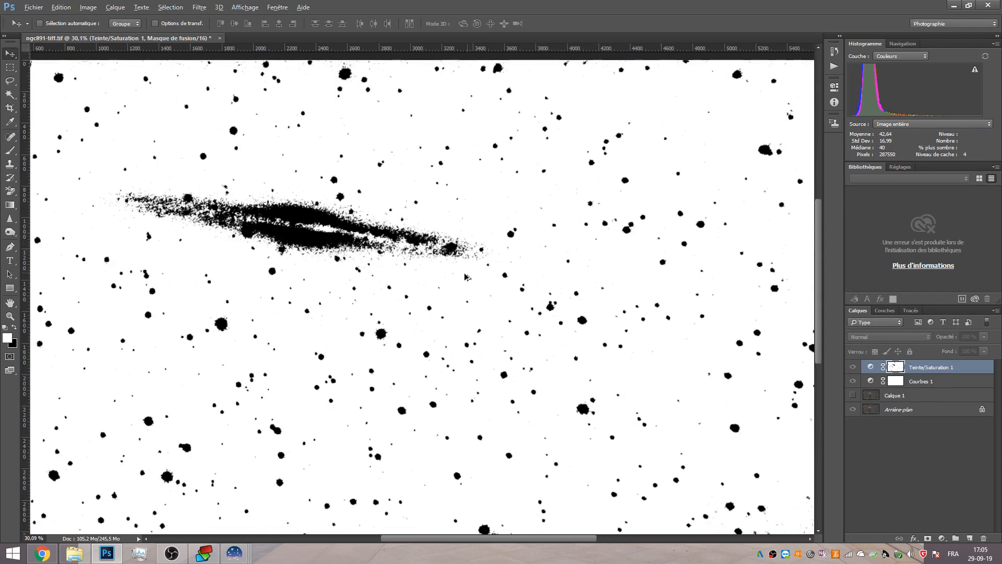
pyautogui.scroll(1, 781, 312)
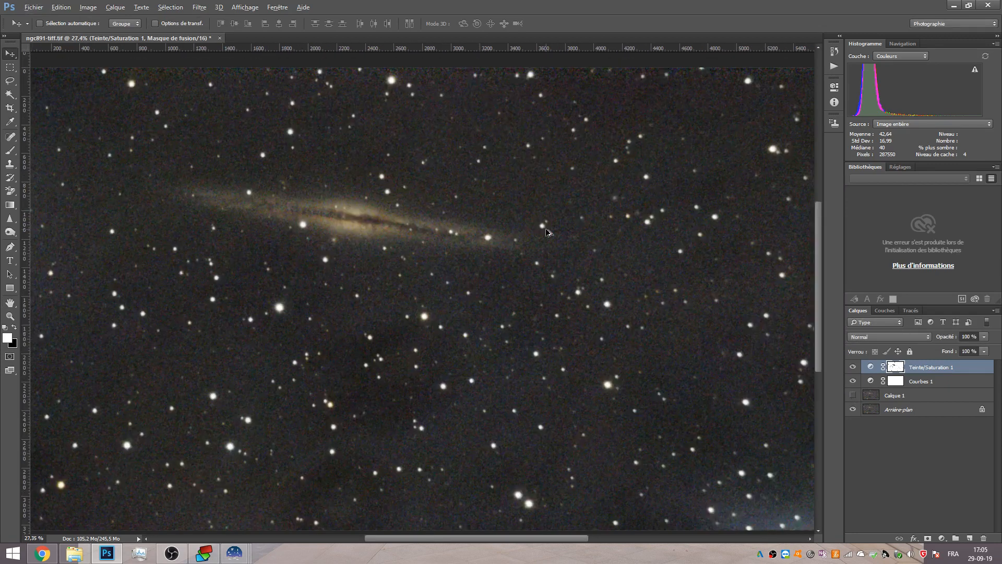
pyautogui.scroll(5, 548, 233)
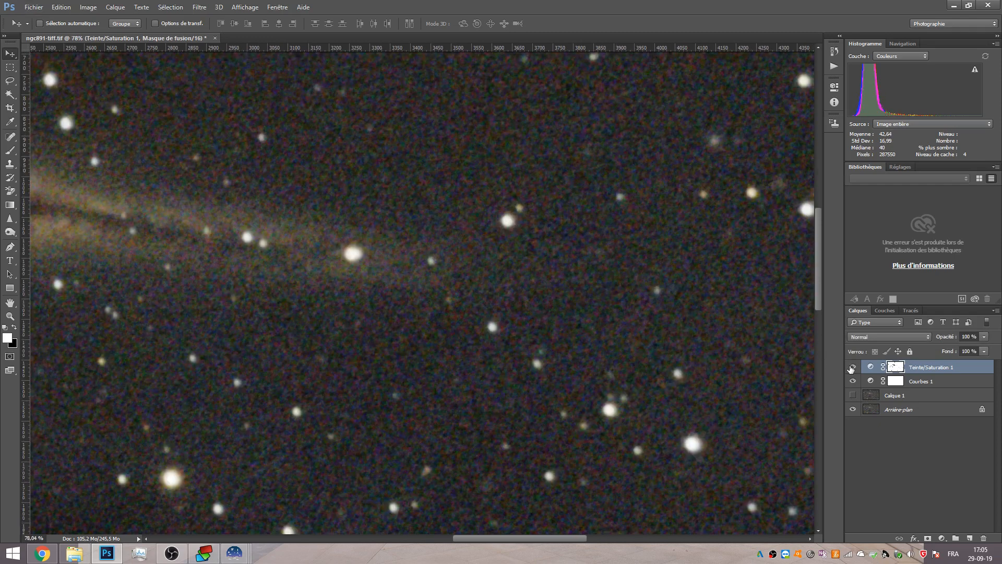
pyautogui.scroll(-6, 403, 141)
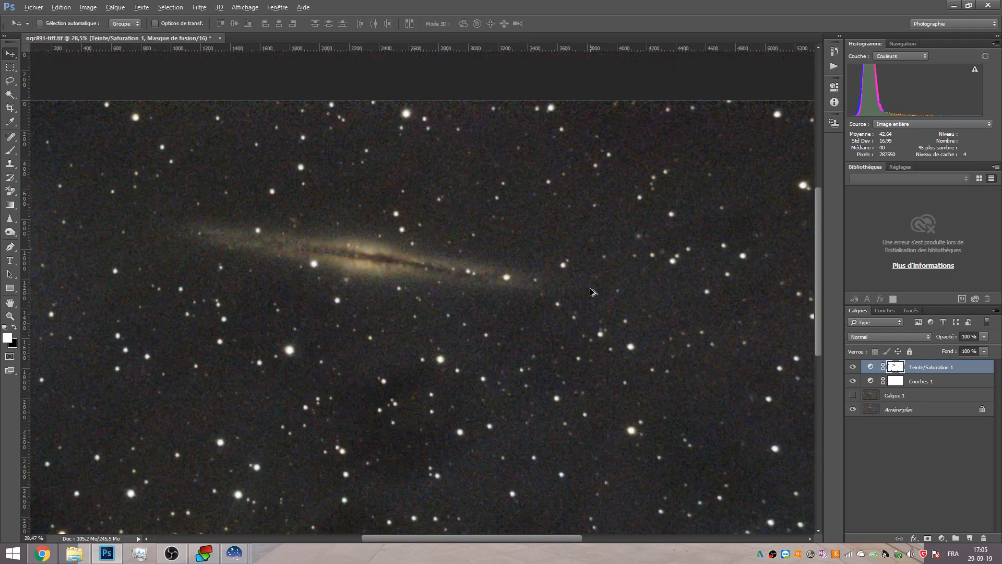
pyautogui.click(202, 9)
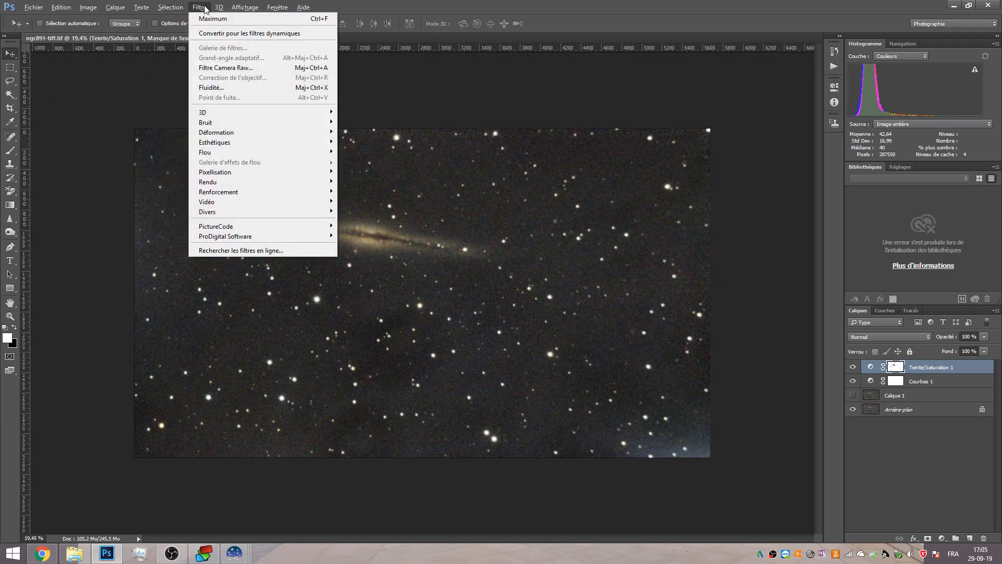
pyautogui.click(484, 9)
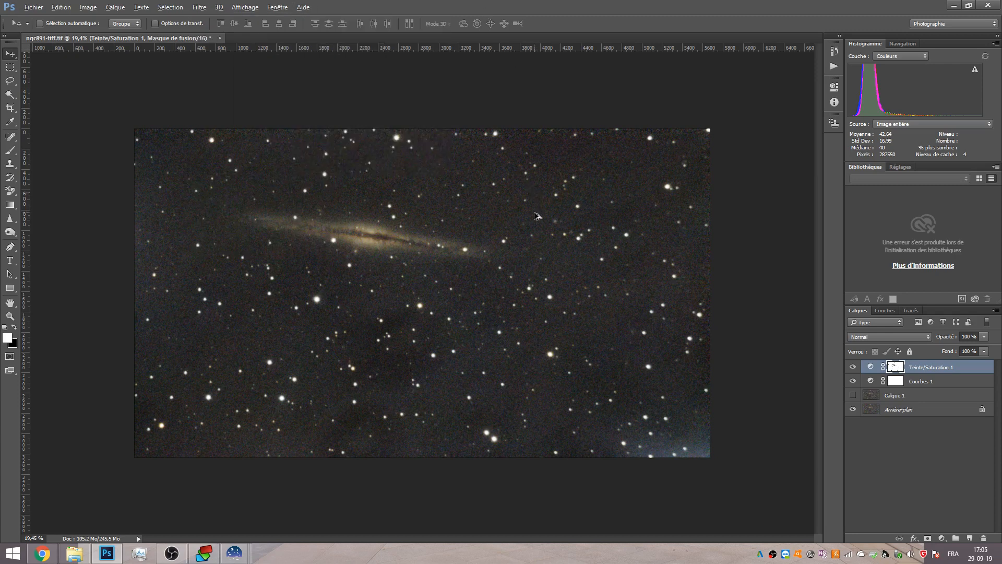
pyautogui.scroll(4, 537, 215)
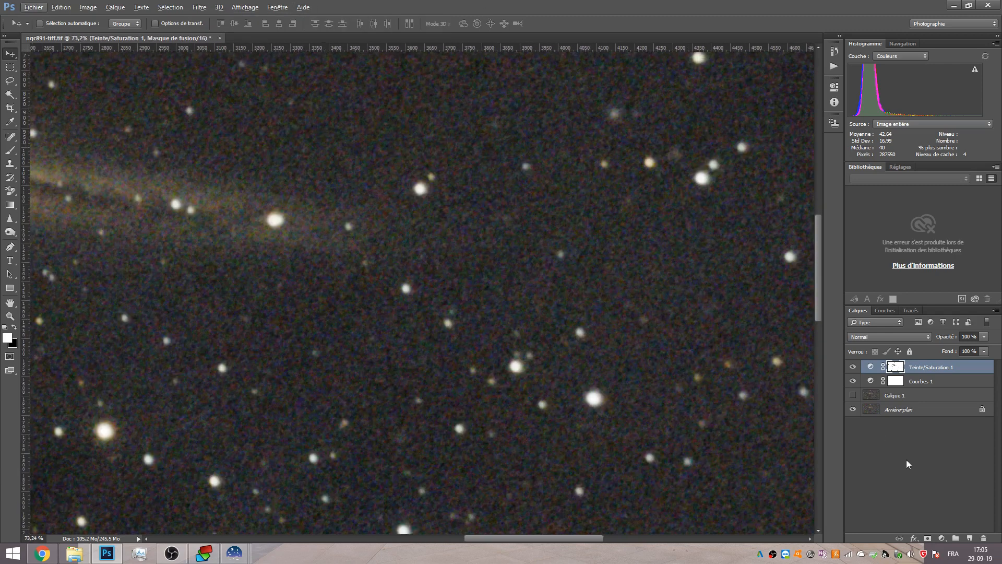
# Add a Selective Color adjustment layer and raise Magenta for the Greens to remove green noise.
pyautogui.click(941, 537)
pyautogui.click(919, 533)
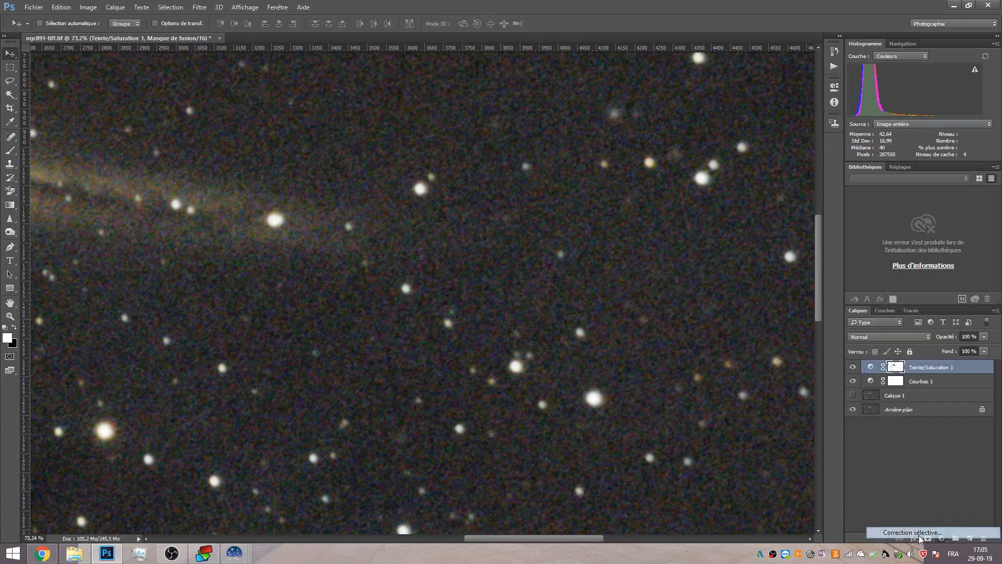
pyautogui.click(689, 124)
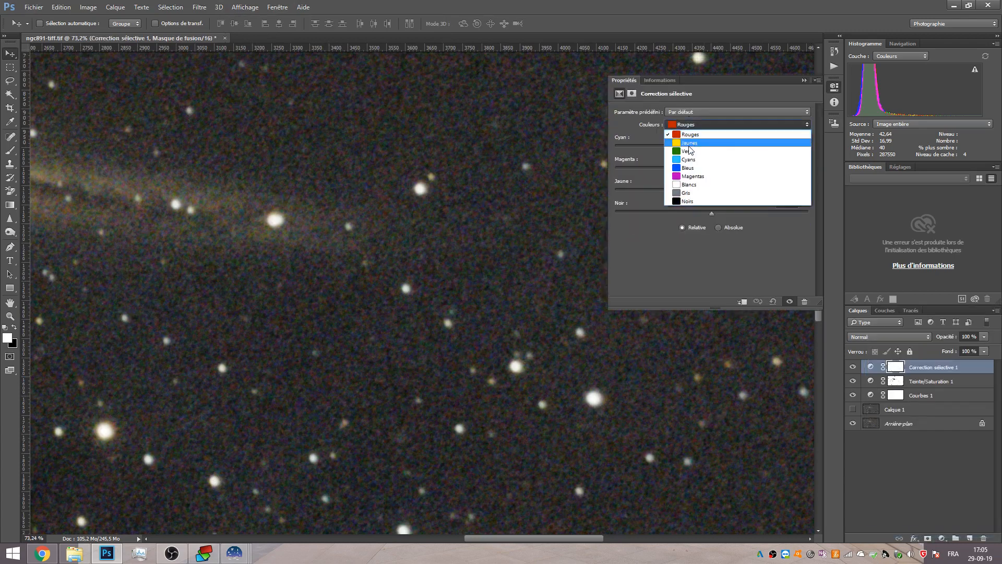
pyautogui.click(690, 151)
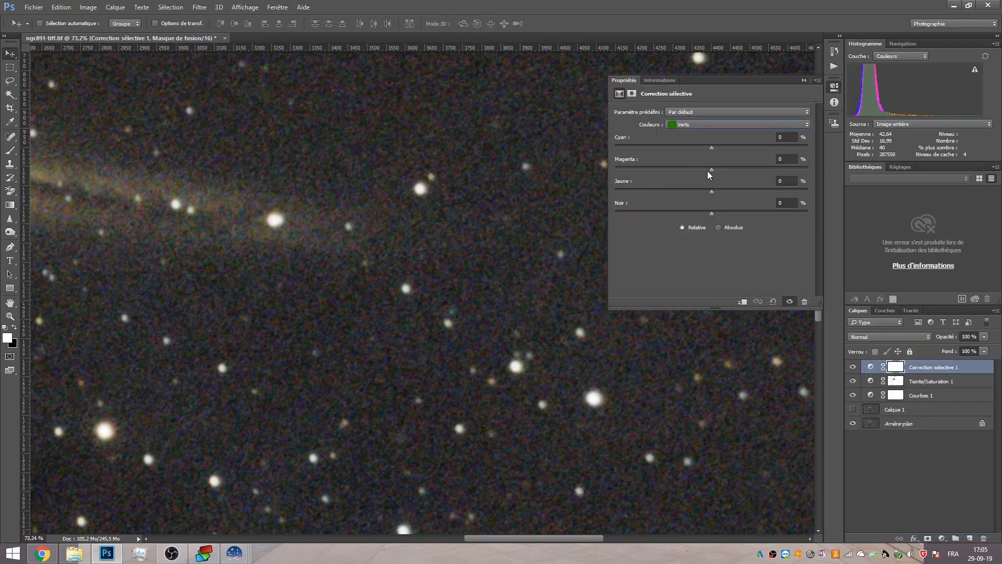
pyautogui.moveTo(713, 173); pyautogui.dragTo(818, 168)
pyautogui.click(804, 80)
# Compare the image with and without the Selective Color layer at high zoom.
pyautogui.click(853, 367)
pyautogui.click(854, 366)
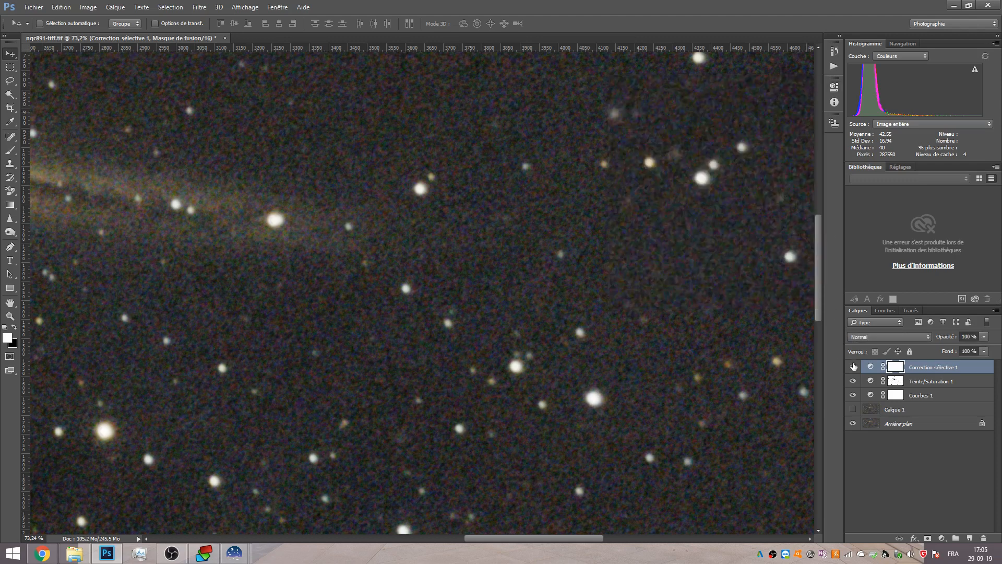
pyautogui.scroll(2, 574, 289)
pyautogui.scroll(3, 574, 290)
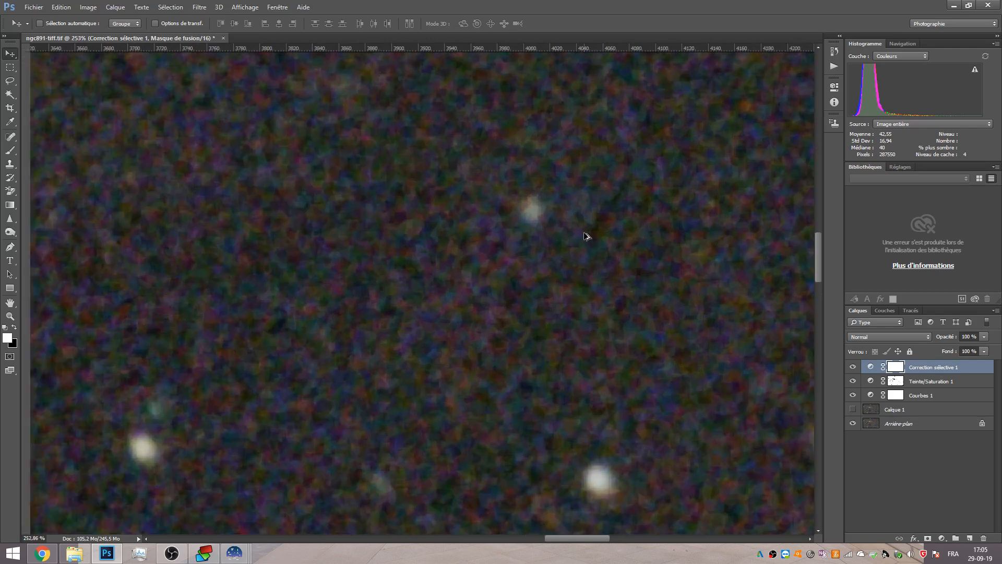
pyautogui.click(853, 367)
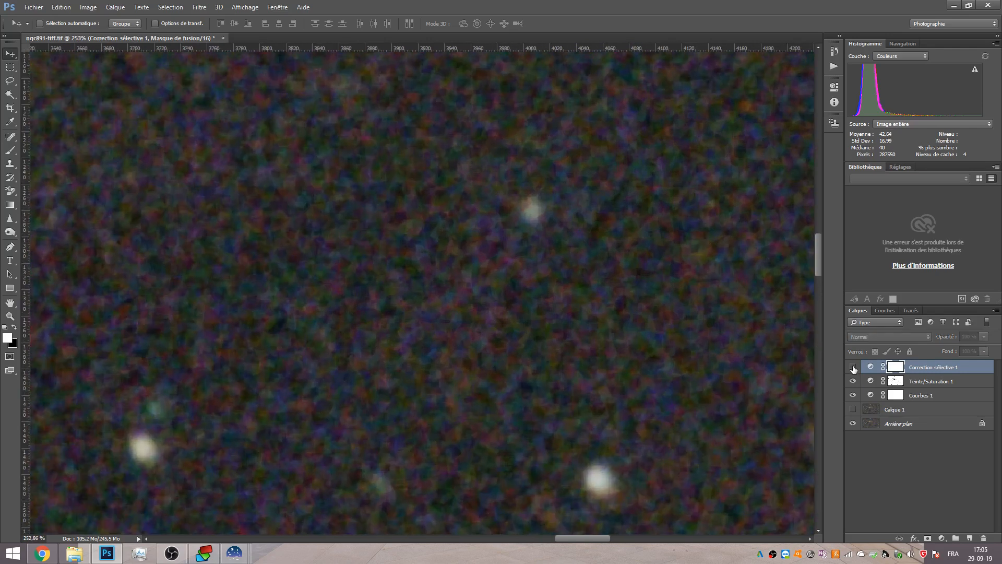
pyautogui.click(853, 368)
pyautogui.click(853, 368)
pyautogui.click(854, 367)
pyautogui.click(853, 367)
pyautogui.click(853, 368)
pyautogui.click(854, 367)
pyautogui.click(853, 367)
# Duplicate the Selective Color layer twice to strengthen the green reduction.
pyautogui.hotkey('ctrl', 'j')
pyautogui.hotkey('ctrl', 'j')
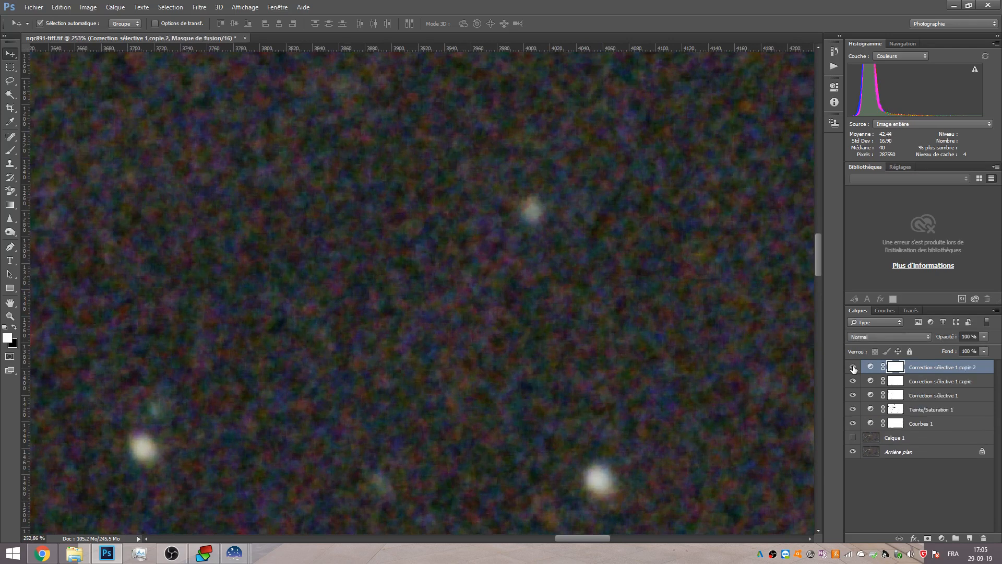
pyautogui.scroll(-10, 531, 313)
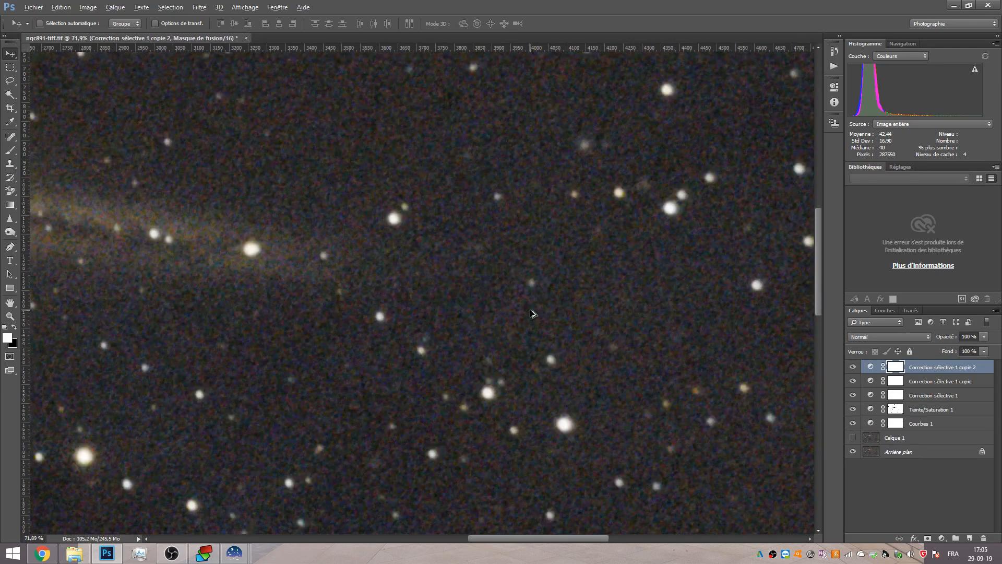
# Group the three Selective Color layers into a group named Green, then select the Hue/Saturation layer.
pyautogui.scroll(-4, 531, 313)
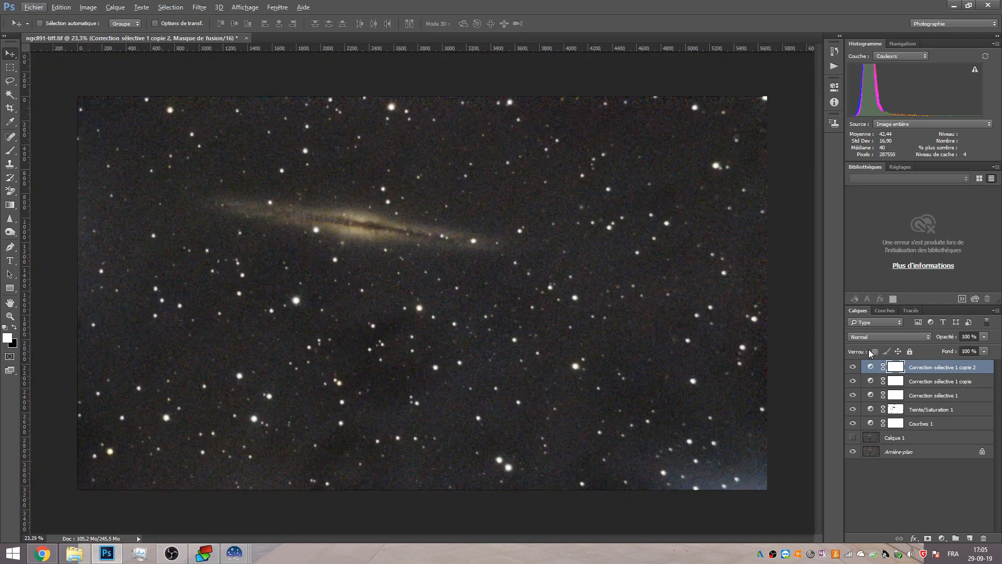
pyautogui.keyDown('shift'); pyautogui.click(937, 399); pyautogui.keyUp('shift')
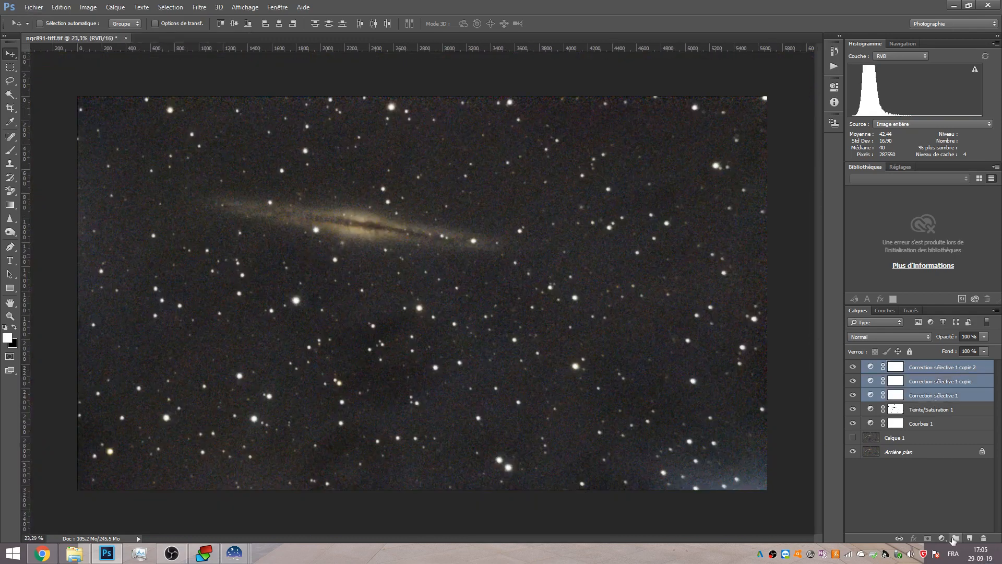
pyautogui.click(955, 538)
pyautogui.doubleClick(892, 366)
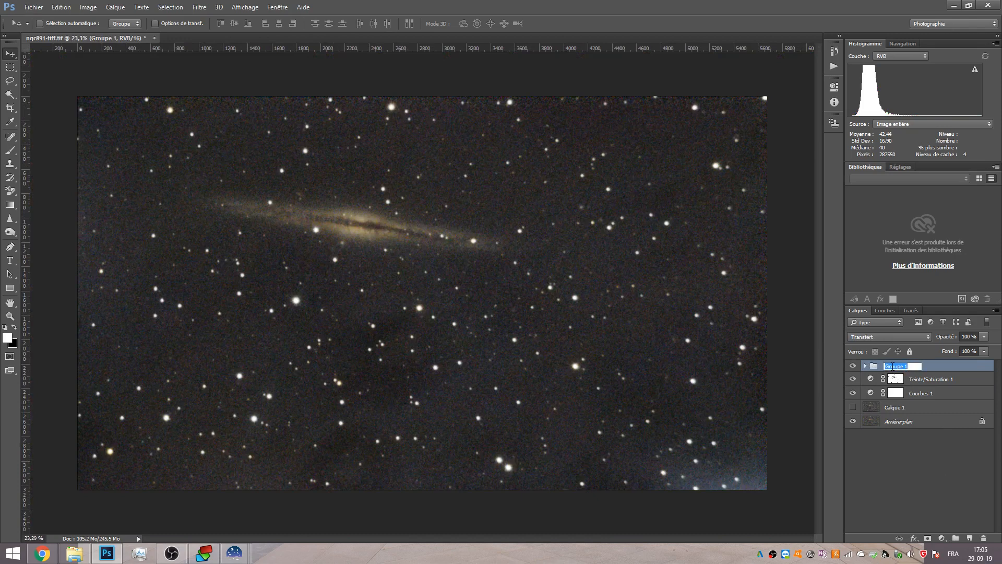
pyautogui.write('Green')
pyautogui.click(911, 374)
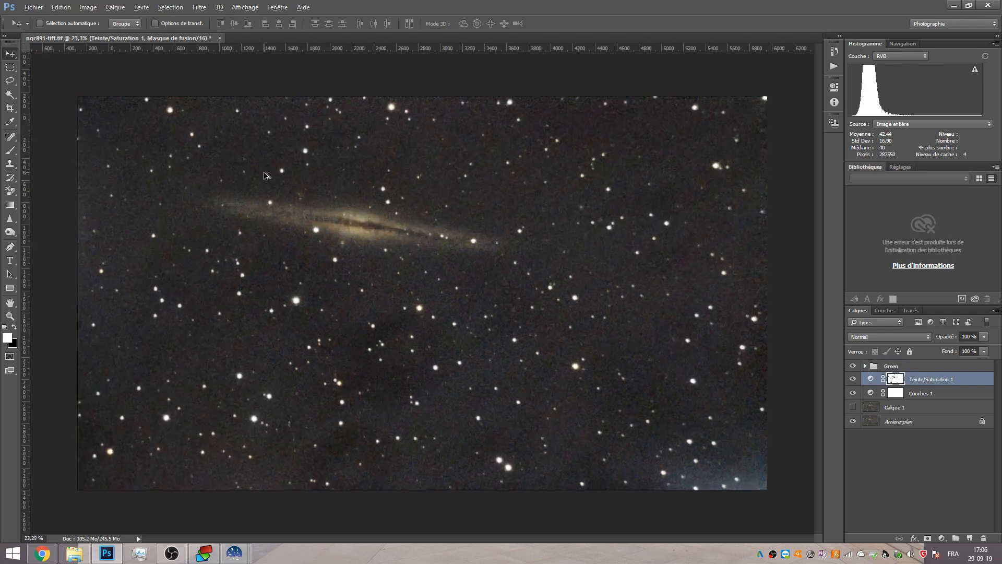
# Switch the histogram to display the Colours channel and set the view zoom to 50%.
pyautogui.keyDown('alt'); pyautogui.scroll(3, 263, 176); pyautogui.keyUp('alt')
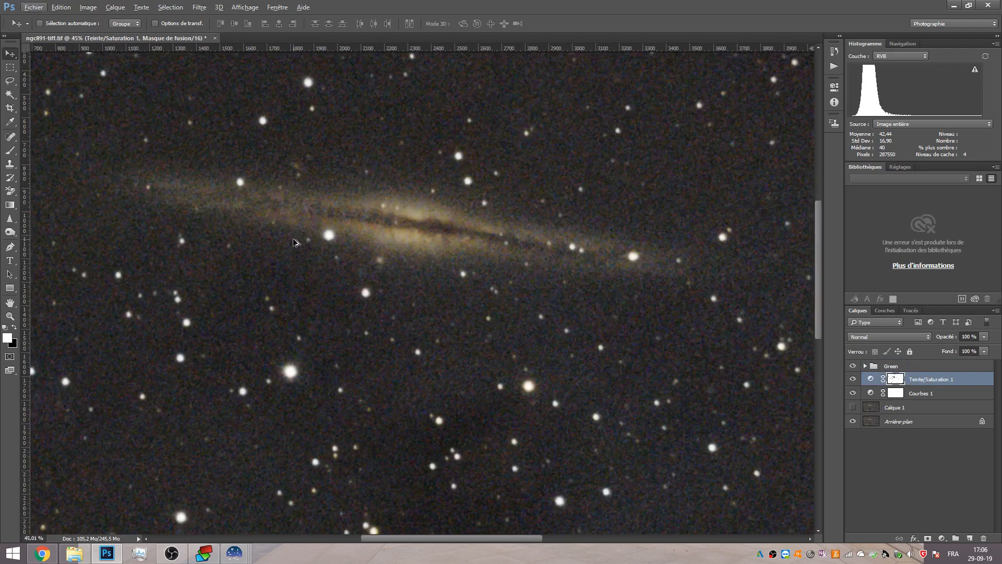
pyautogui.click(901, 55)
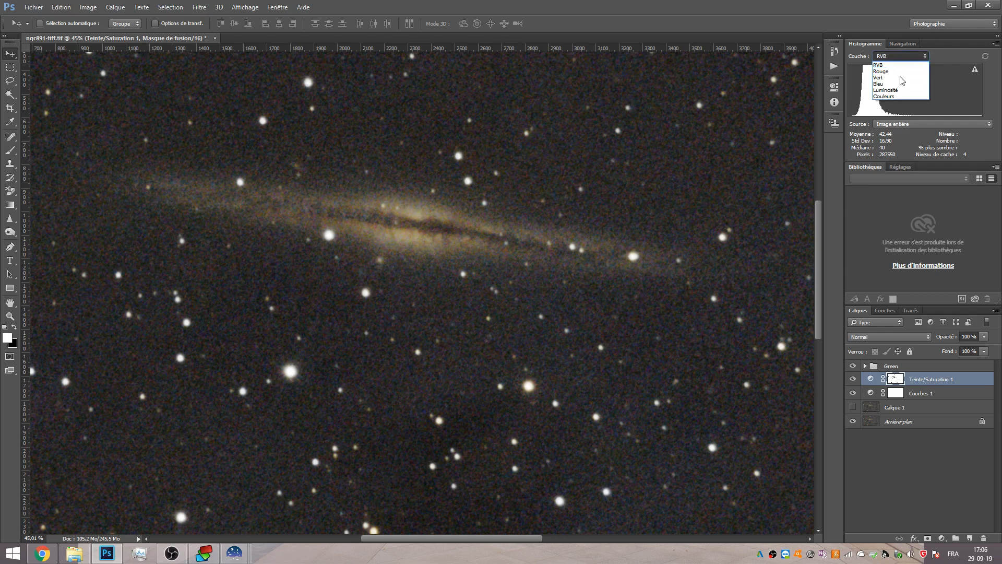
pyautogui.click(897, 95)
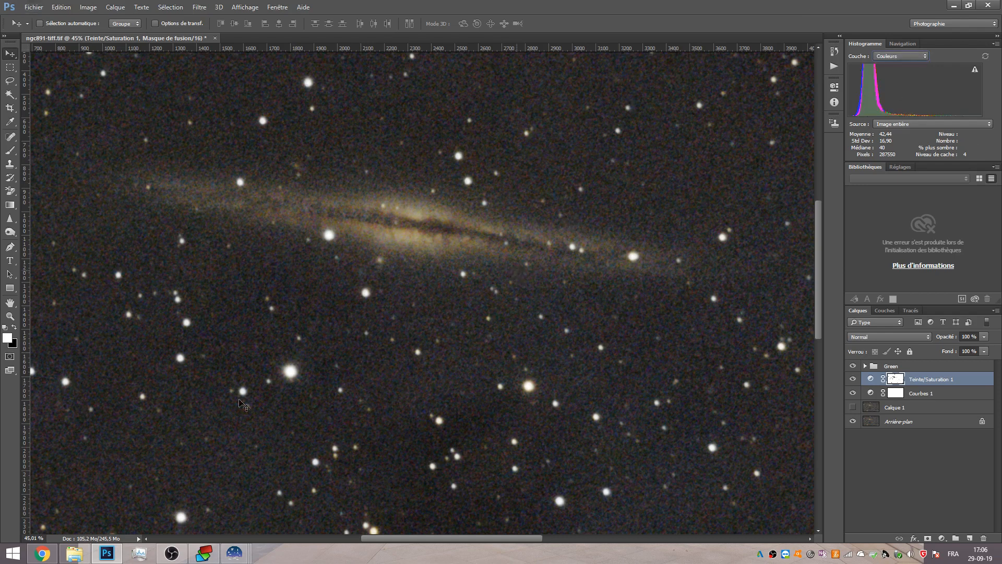
pyautogui.click(32, 537)
pyautogui.write('50')
pyautogui.press('Return')
pyautogui.scroll(-10, 288, 368)
pyautogui.scroll(2, 288, 368)
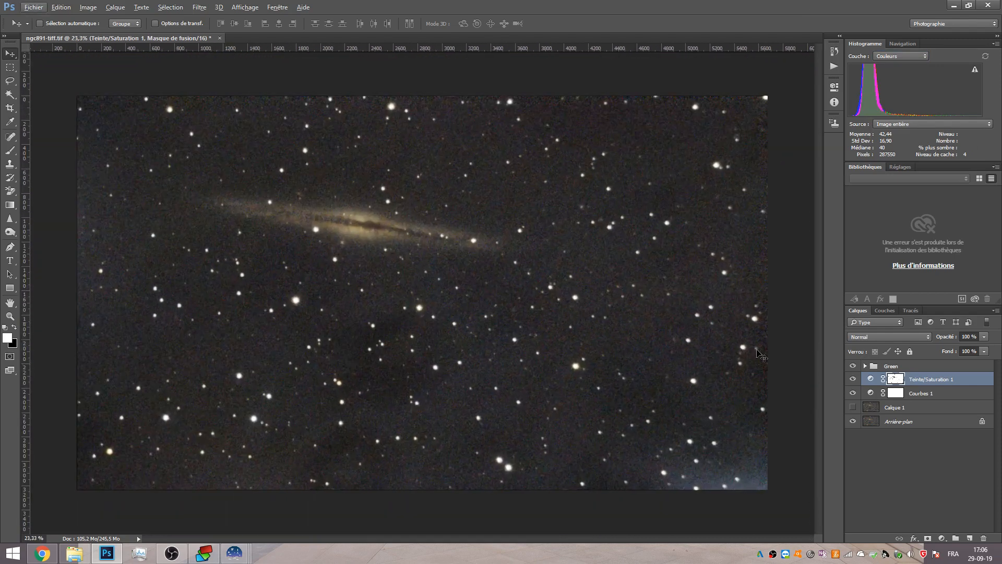
# Toggle the Hue/Saturation layer's visibility to compare the image with and without it.
pyautogui.click(853, 379)
pyautogui.click(853, 379)
pyautogui.click(853, 380)
pyautogui.click(853, 379)
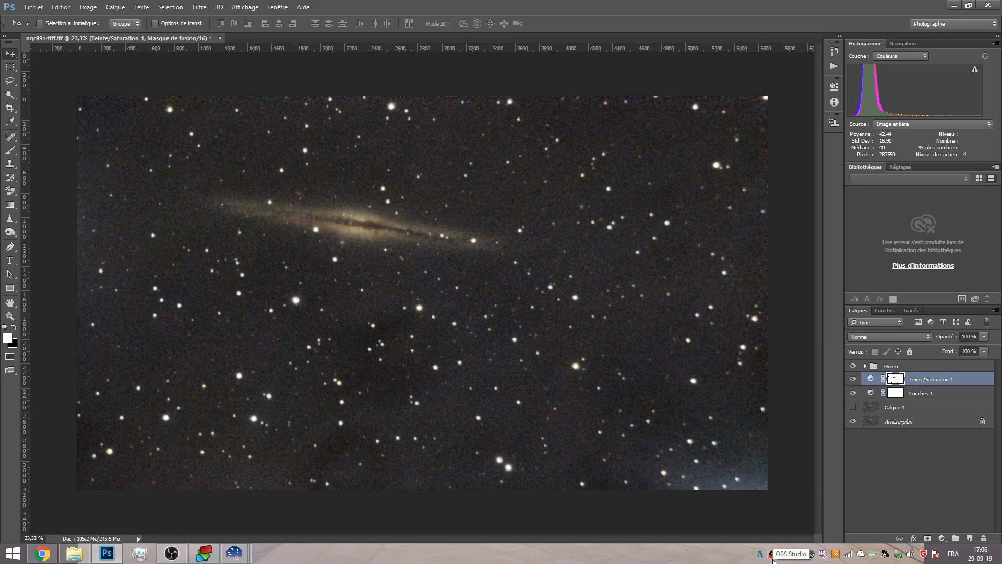
pyautogui.click(184, 554)
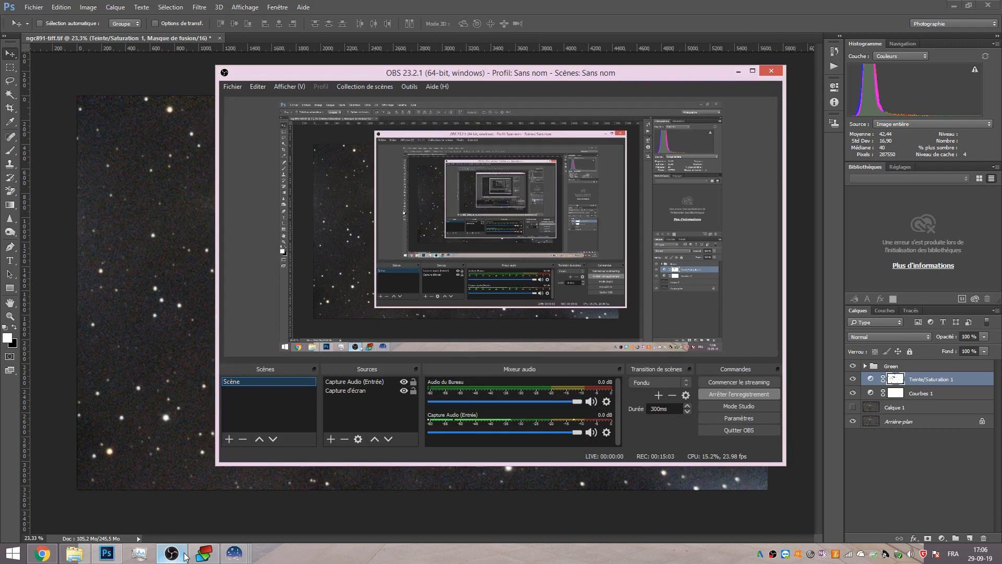
pyautogui.click(184, 554)
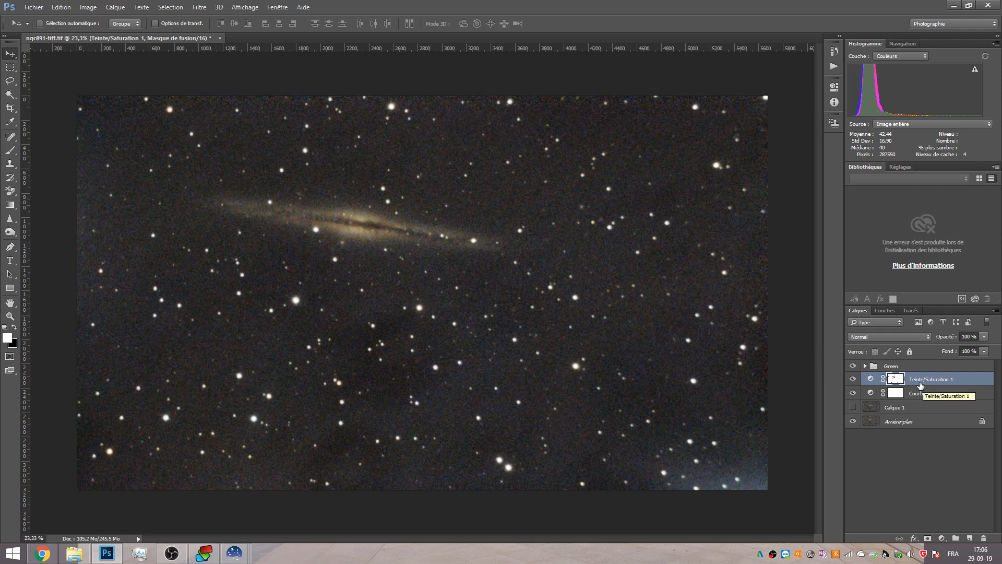
# Stamp all visible layers into a new merged layer on top of the stack.
pyautogui.press('ctrl')
pyautogui.hotkey('ctrl', 'shift', 'alt', 'e')
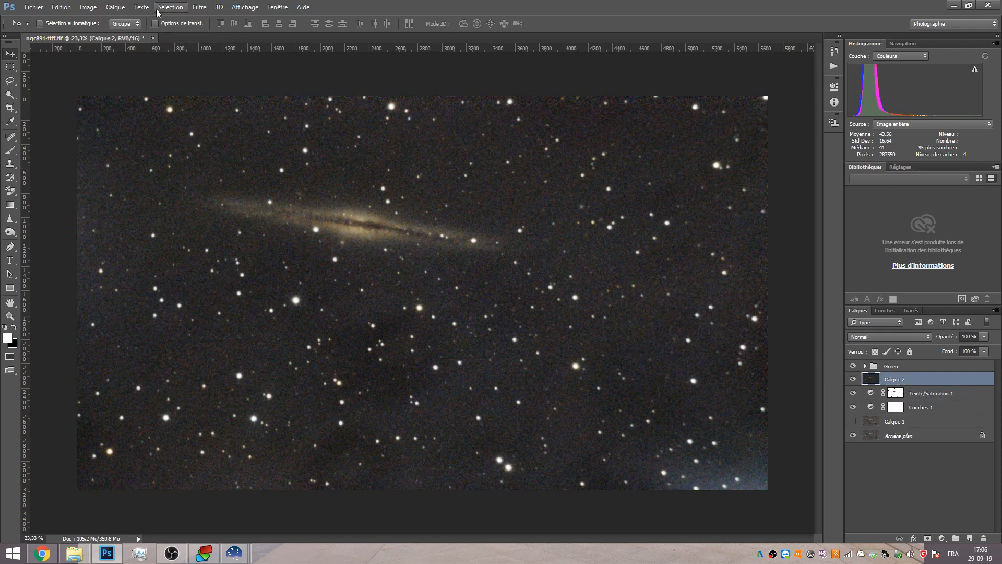
# Try the Reduce Noise filter on the stamped layer, experimenting with the strength and detail sliders before cancelling.
pyautogui.click(199, 7)
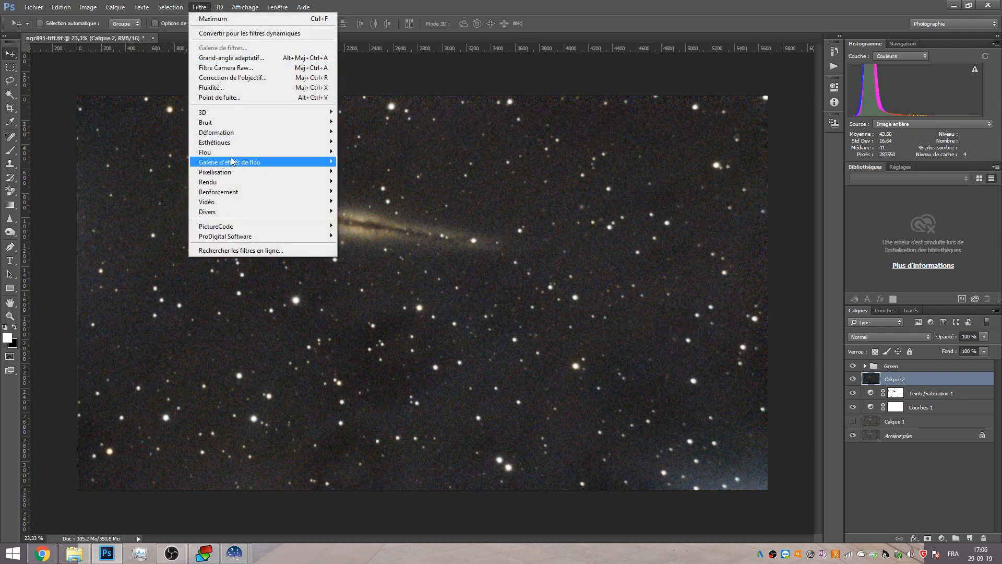
pyautogui.moveTo(225, 123)
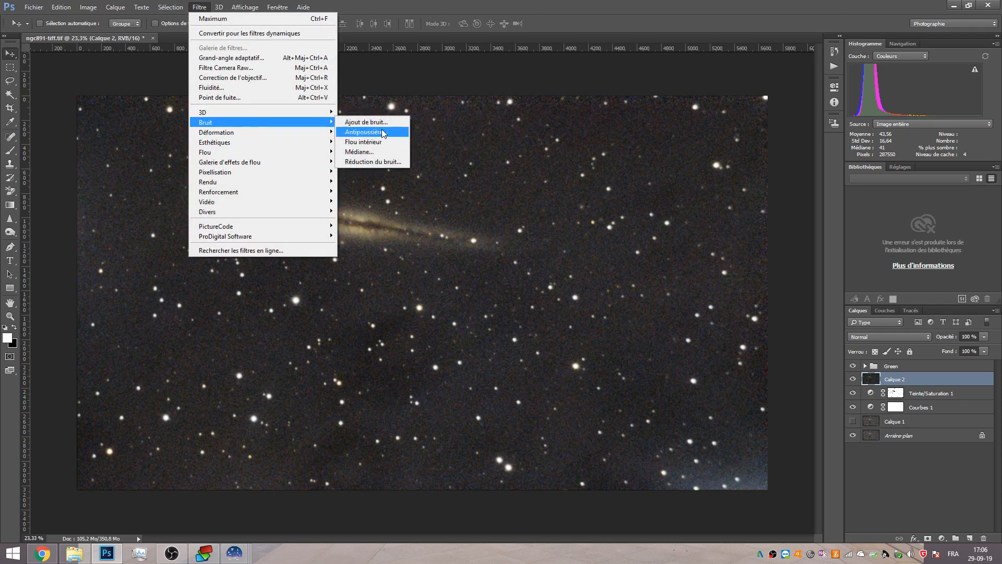
pyautogui.click(385, 163)
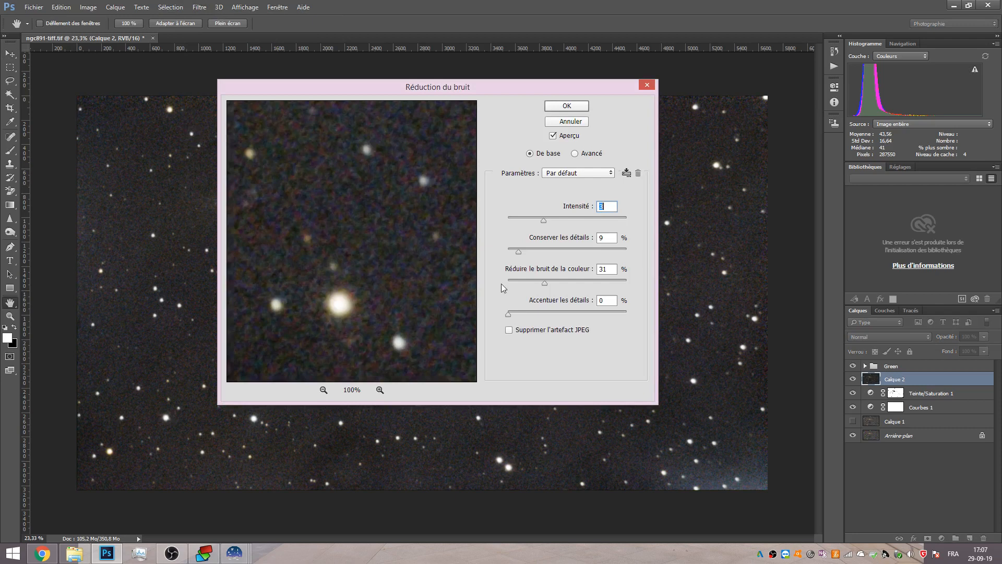
pyautogui.moveTo(544, 282); pyautogui.dragTo(458, 341)
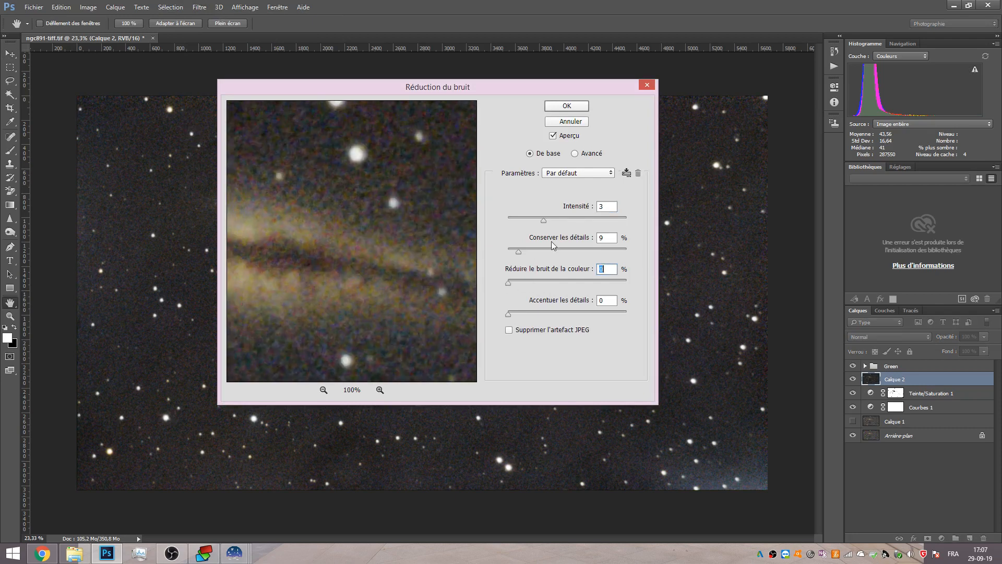
pyautogui.moveTo(519, 253); pyautogui.dragTo(504, 252)
pyautogui.moveTo(543, 221); pyautogui.dragTo(606, 224)
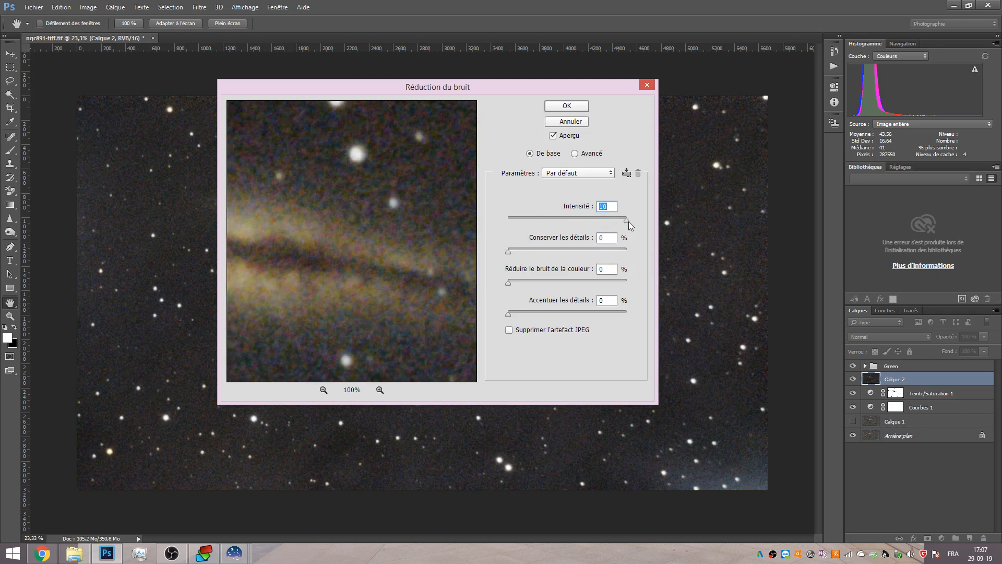
pyautogui.moveTo(627, 220); pyautogui.dragTo(562, 217)
pyautogui.moveTo(425, 218); pyautogui.dragTo(262, 402)
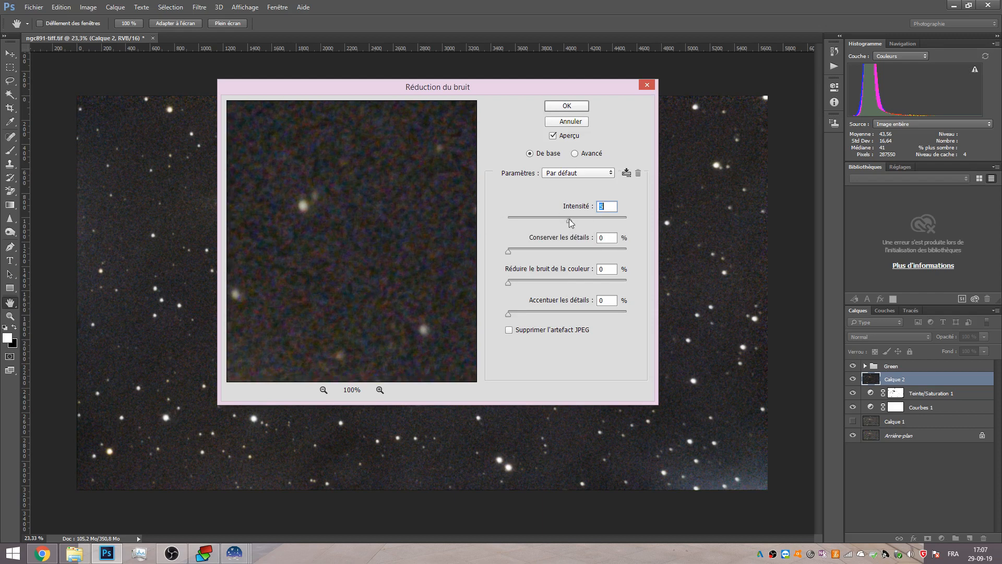
pyautogui.moveTo(383, 289); pyautogui.dragTo(345, 268)
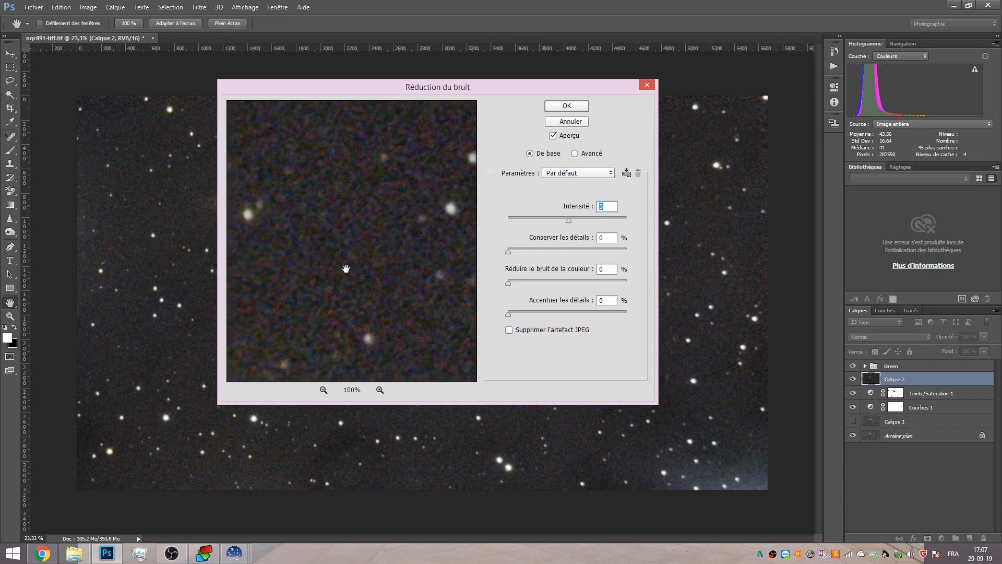
pyautogui.moveTo(509, 252)
pyautogui.mouseDown()
pyautogui.moveTo(570, 256)
pyautogui.moveTo(507, 252)
pyautogui.mouseUp()
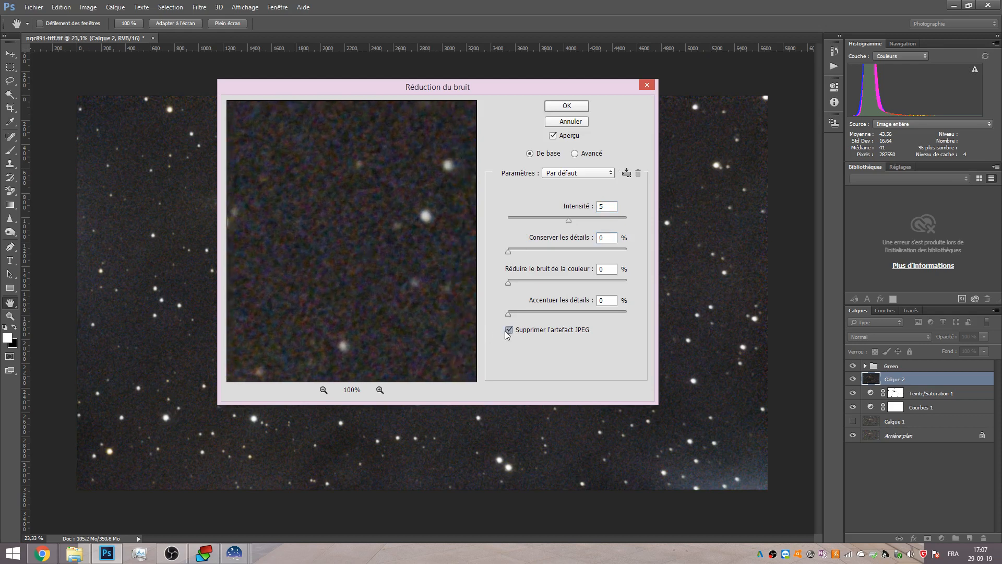
pyautogui.moveTo(300, 287); pyautogui.dragTo(398, 271)
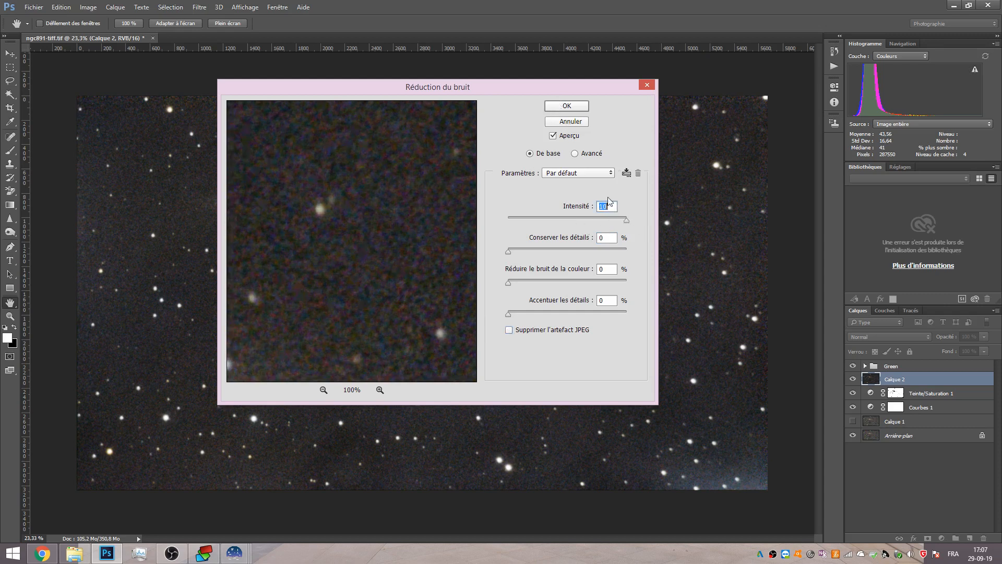
pyautogui.click(566, 121)
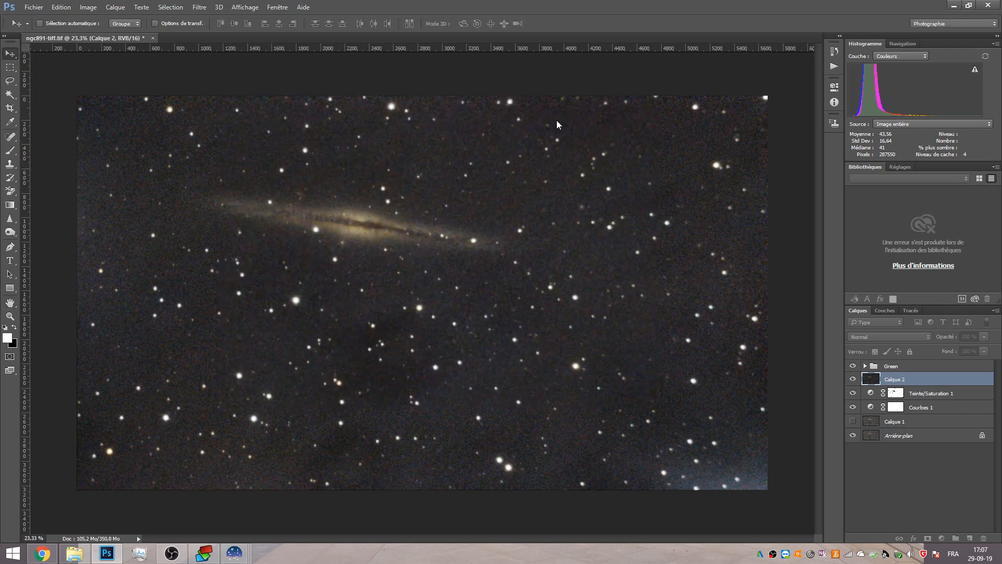
# Apply the Camera Raw filter's luminance noise reduction with Luminance 53 and Luminance Detail 42.
pyautogui.click(199, 7)
pyautogui.click(220, 73)
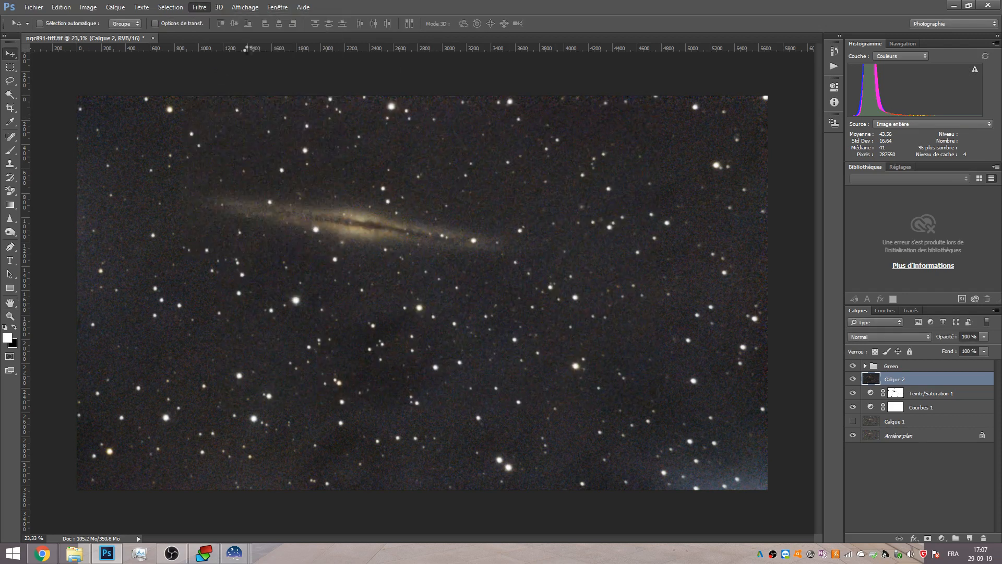
pyautogui.click(469, 233)
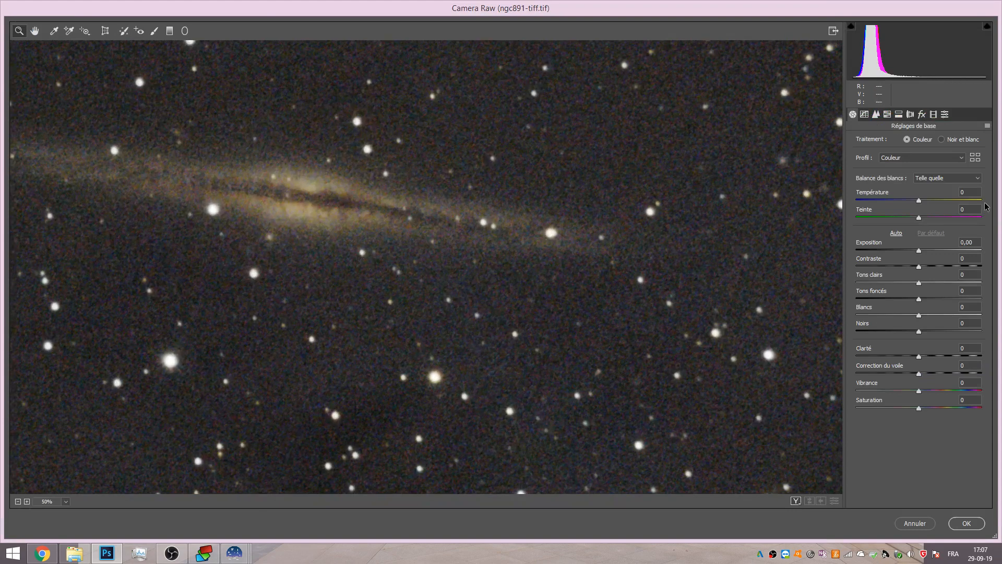
pyautogui.click(876, 114)
pyautogui.moveTo(857, 244); pyautogui.dragTo(988, 246)
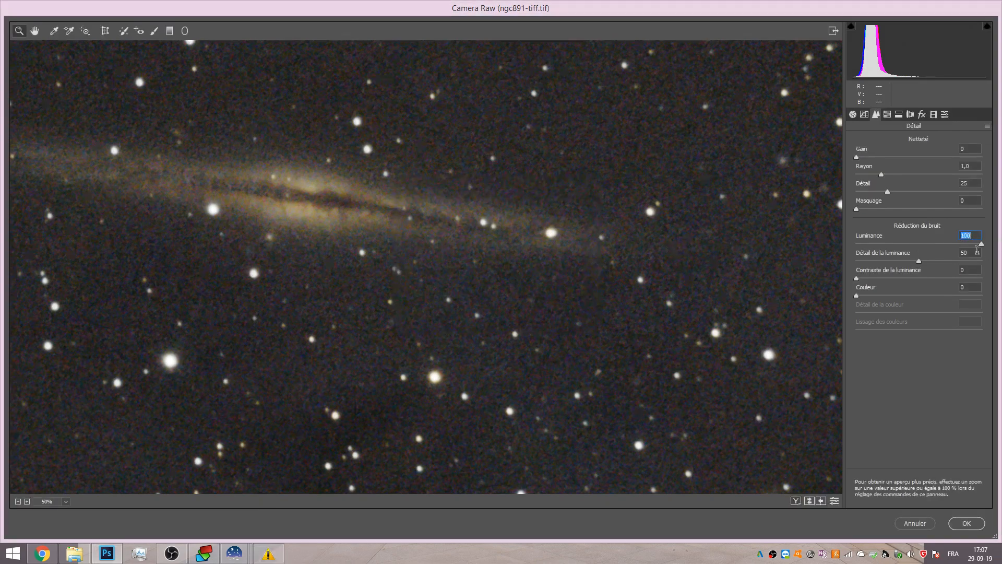
pyautogui.moveTo(920, 264); pyautogui.dragTo(826, 258)
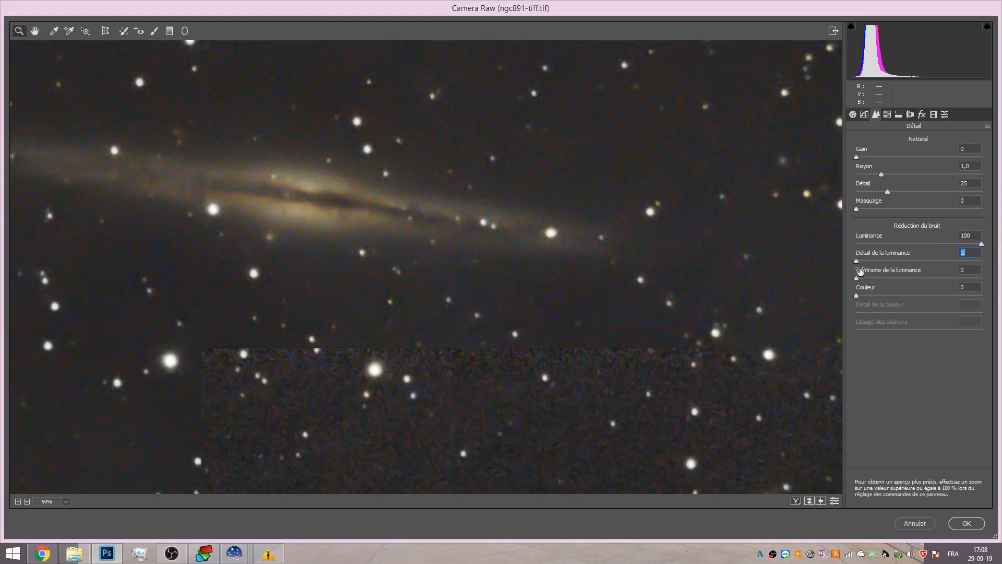
pyautogui.moveTo(857, 263); pyautogui.dragTo(905, 262)
pyautogui.moveTo(926, 261); pyautogui.dragTo(909, 262)
pyautogui.moveTo(982, 244); pyautogui.dragTo(922, 244)
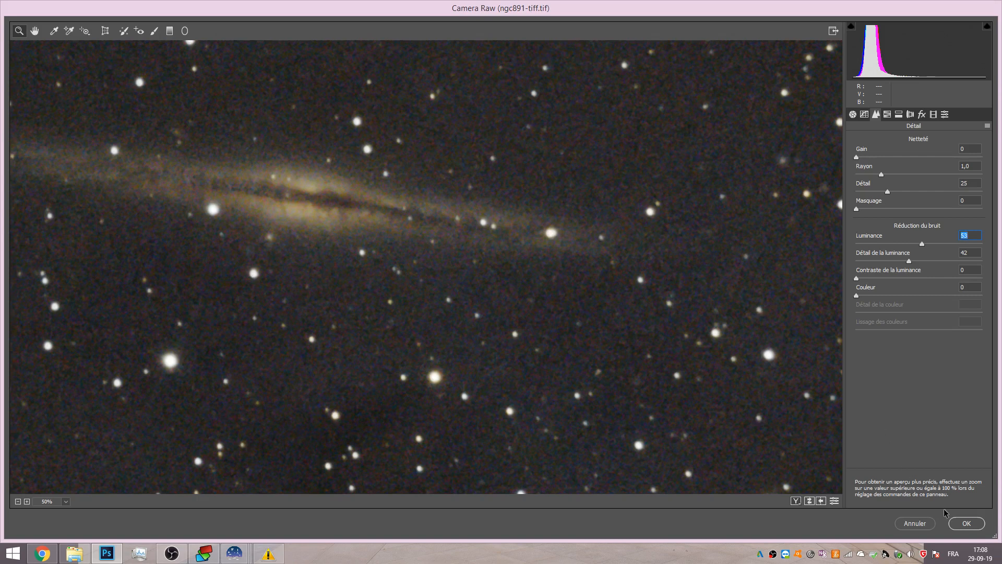
pyautogui.click(966, 523)
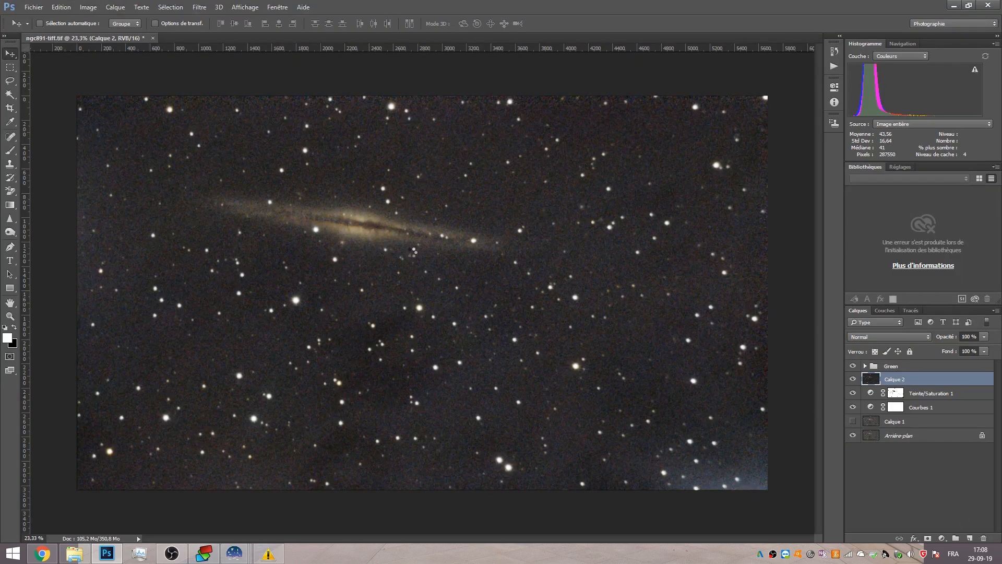
# Quit Siril to free memory and dismiss the low-memory warning.
pyautogui.click(276, 554)
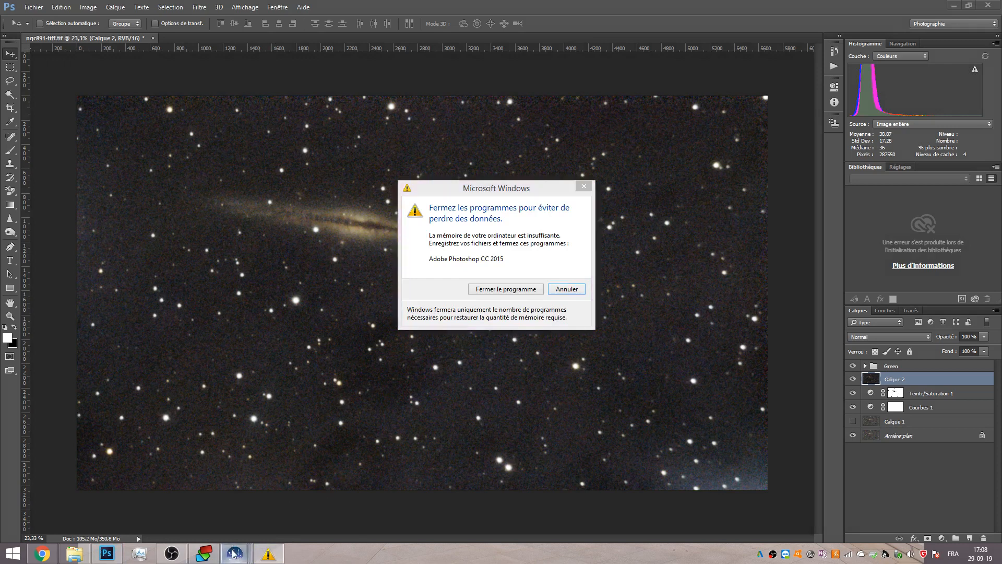
pyautogui.moveTo(235, 554)
pyautogui.click(170, 466)
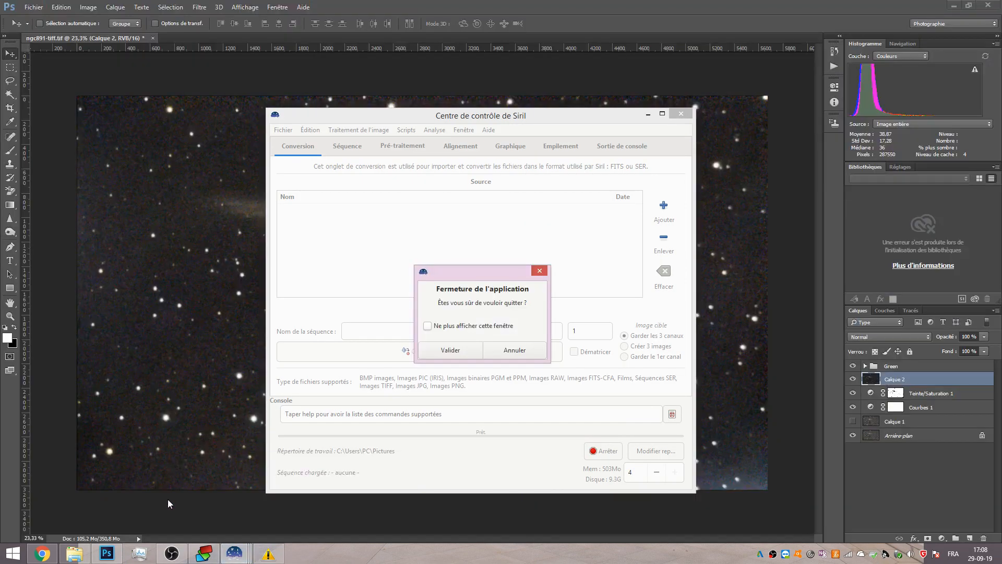
pyautogui.click(468, 352)
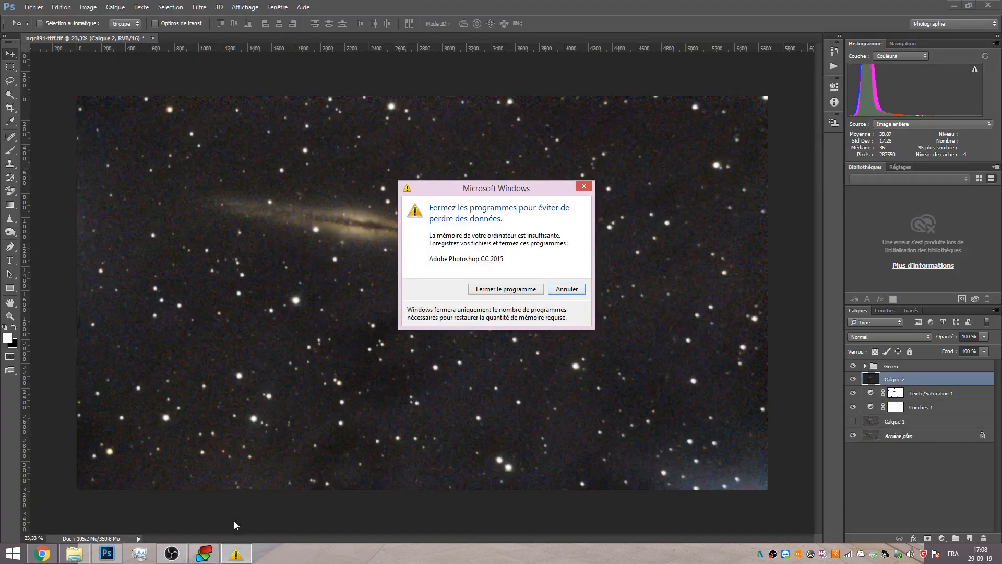
pyautogui.click(204, 553)
pyautogui.click(988, 5)
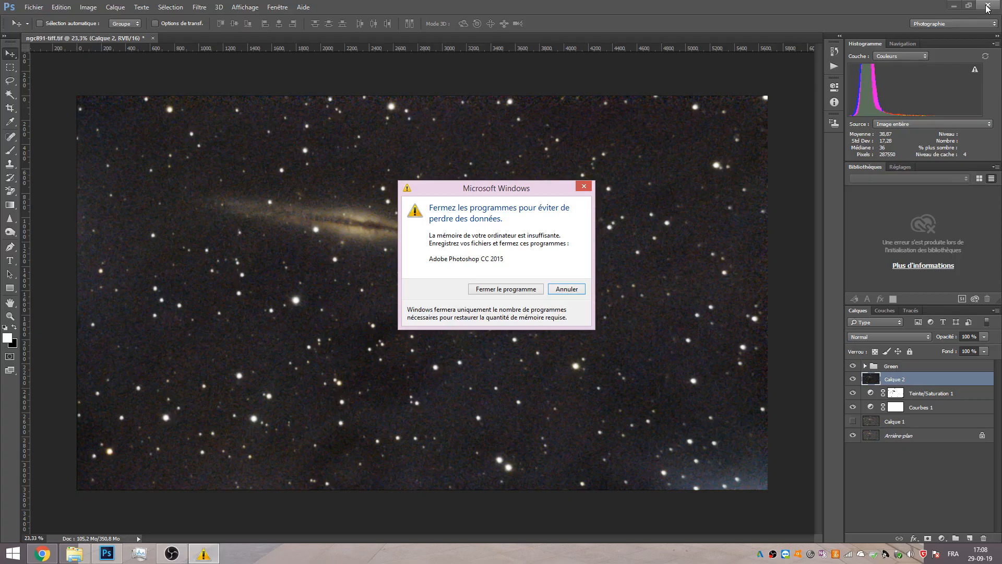
pyautogui.click(557, 295)
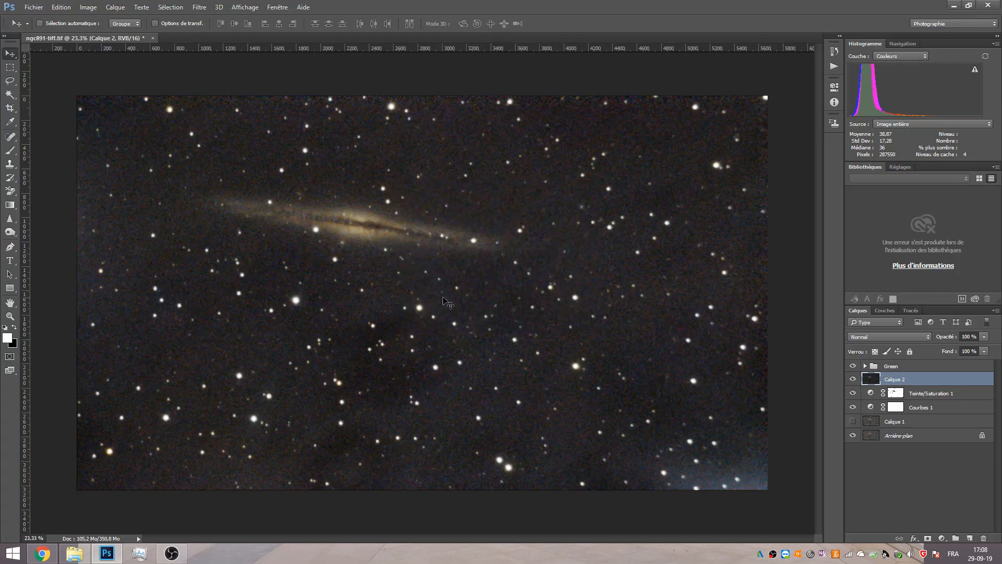
# Compare the image with and without the noise-reduced stamped layer and the Green group at higher zoom.
pyautogui.scroll(1, 457, 217)
pyautogui.scroll(1, 458, 217)
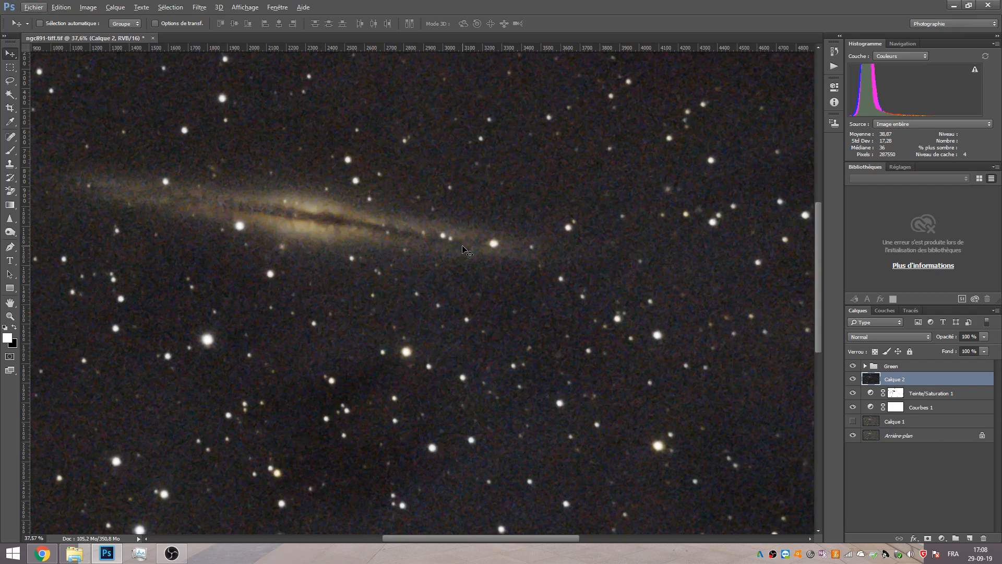
pyautogui.click(853, 379)
pyautogui.click(853, 379)
pyautogui.click(853, 379)
pyautogui.click(852, 380)
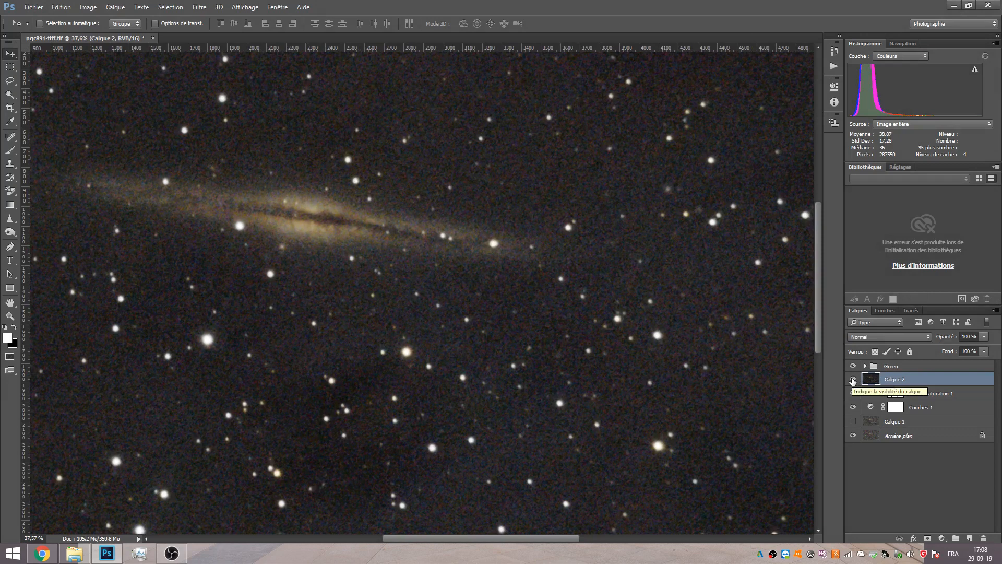
pyautogui.click(854, 367)
pyautogui.click(853, 380)
pyautogui.click(853, 380)
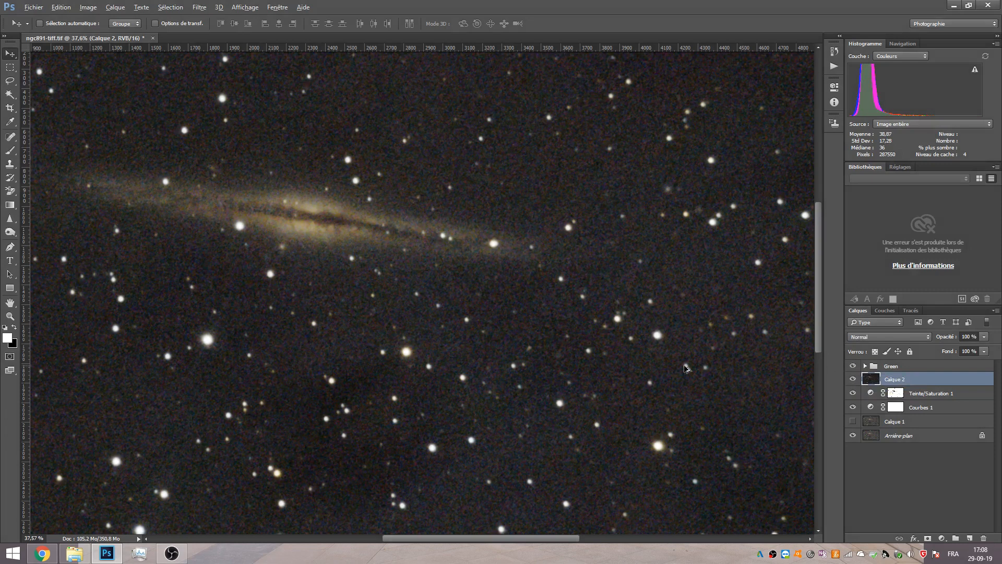
# Add a layer mask to the noise-reduced stamped layer, paste the copied image into the mask and invert it.
pyautogui.scroll(-4, 686, 368)
pyautogui.scroll(2, 540, 338)
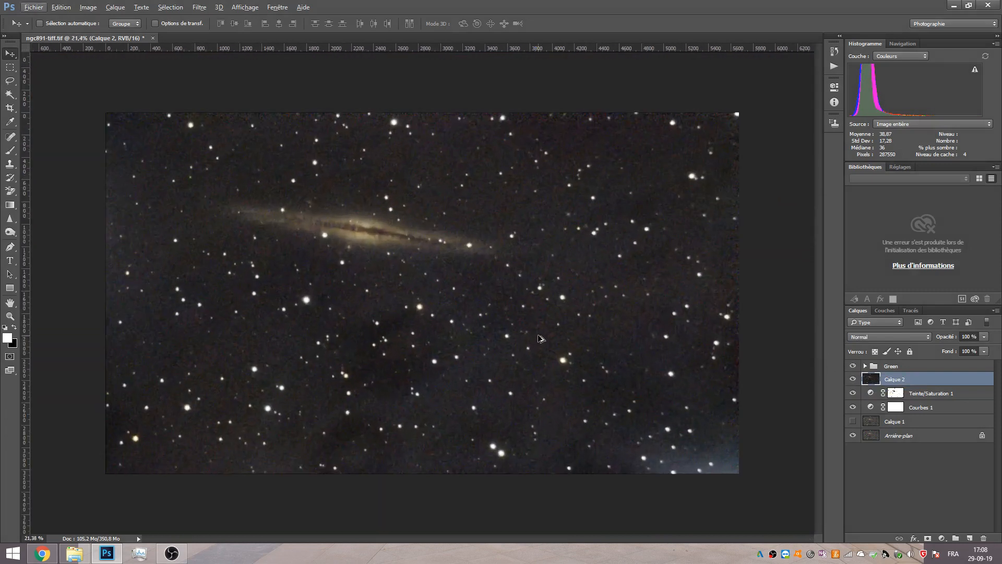
pyautogui.press('alt')
pyautogui.hotkey('ctrl', 'a')
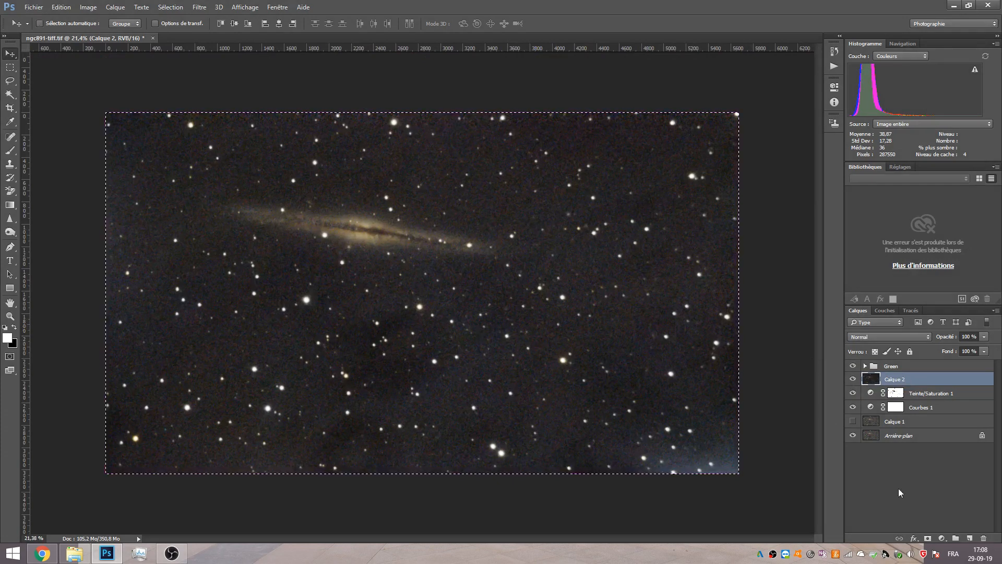
pyautogui.click(927, 538)
pyautogui.keyDown('alt'); pyautogui.click(897, 379); pyautogui.keyUp('alt')
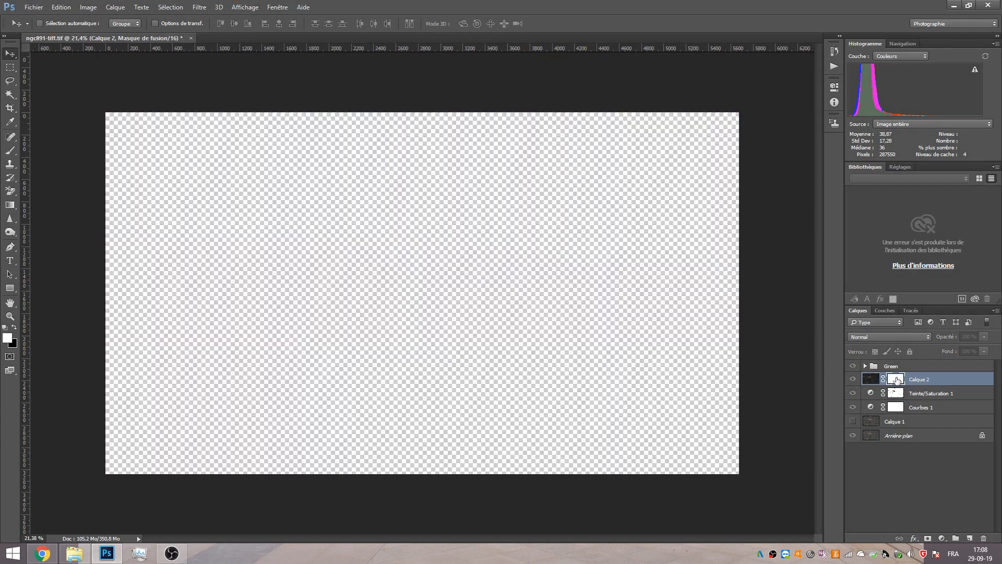
pyautogui.hotkey('ctrl', 'v')
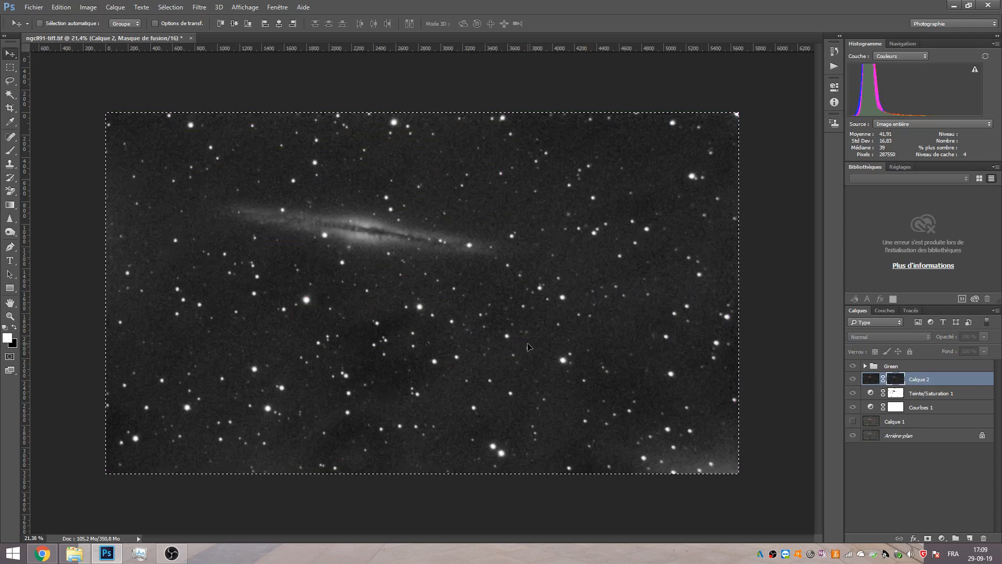
pyautogui.hotkey('ctrl', 'i')
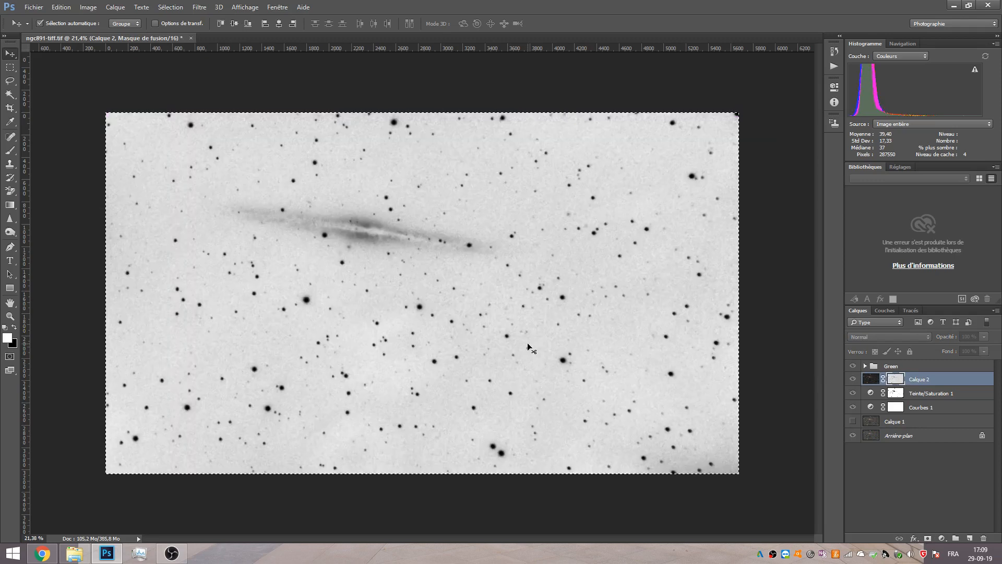
# Increase the mask's contrast with Levels, setting the input black point to 164 and white point to 213.
pyautogui.hotkey('ctrl', 'l')
pyautogui.moveTo(612, 266); pyautogui.dragTo(724, 264)
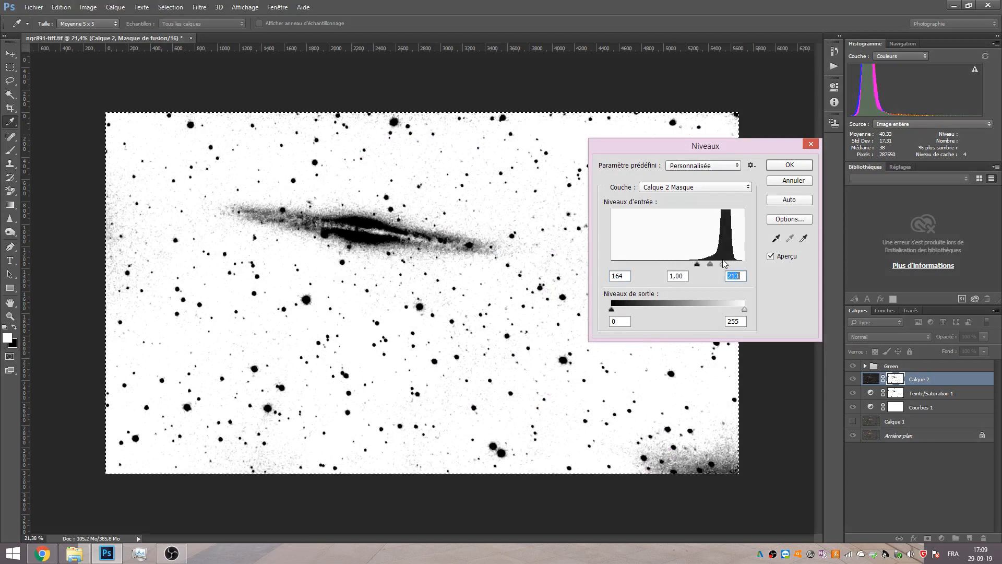
pyautogui.click(789, 165)
pyautogui.click(880, 380)
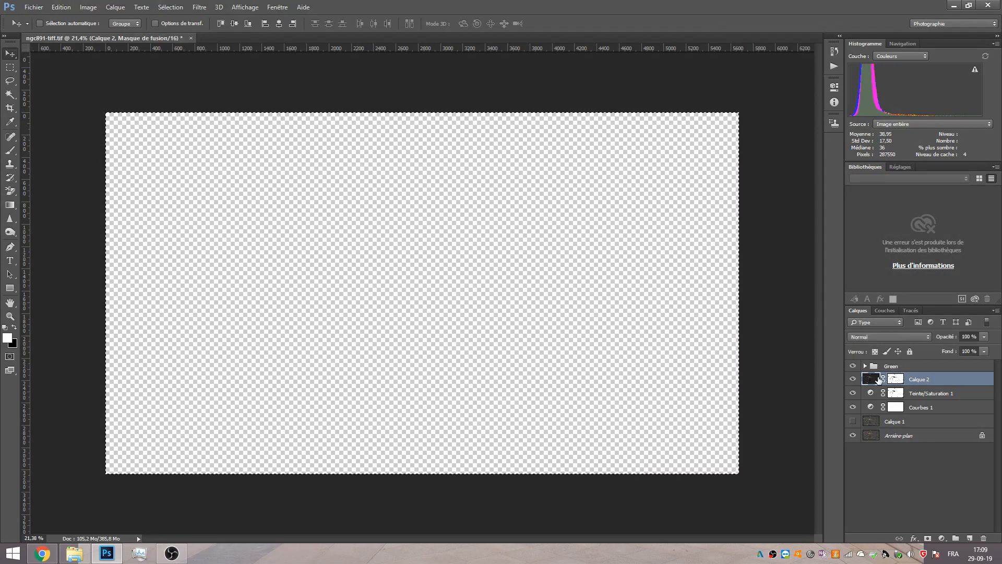
# Compare the image at higher zoom with the masked stamped layer shown and hidden.
pyautogui.scroll(3, 442, 224)
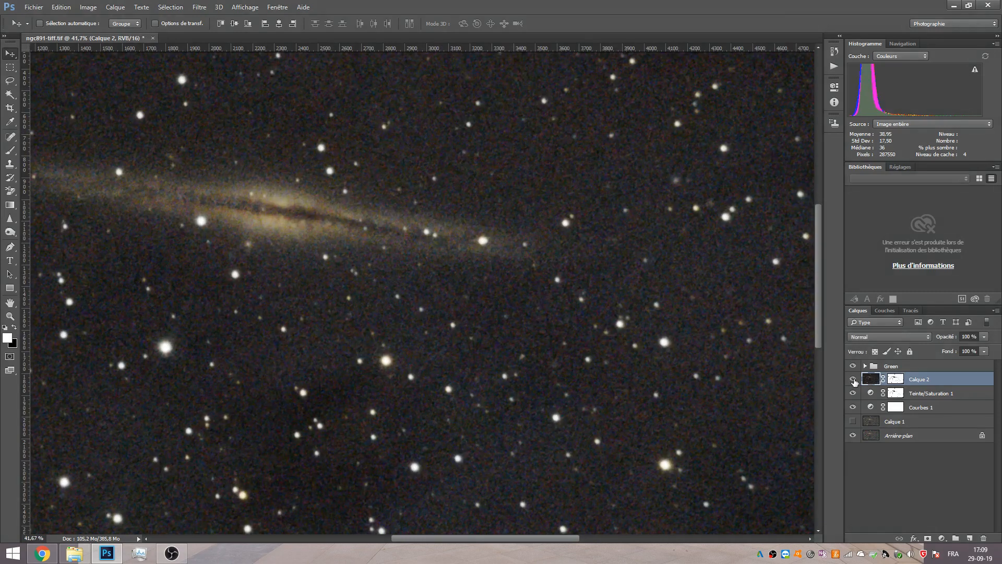
pyautogui.click(853, 379)
pyautogui.click(853, 380)
pyautogui.click(853, 380)
pyautogui.click(853, 380)
pyautogui.click(854, 380)
pyautogui.click(854, 380)
pyautogui.click(853, 381)
pyautogui.click(853, 380)
pyautogui.click(854, 380)
pyautogui.scroll(-5, 553, 384)
pyautogui.scroll(2, 553, 383)
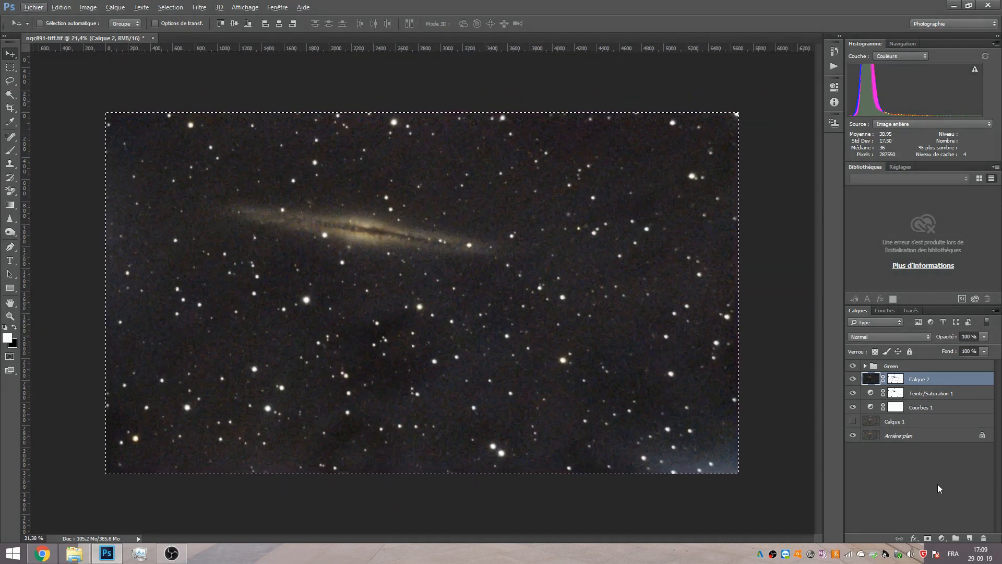
# Add a Curves adjustment layer that slightly lifts the black point, and invert its mask to black.
pyautogui.click(942, 538)
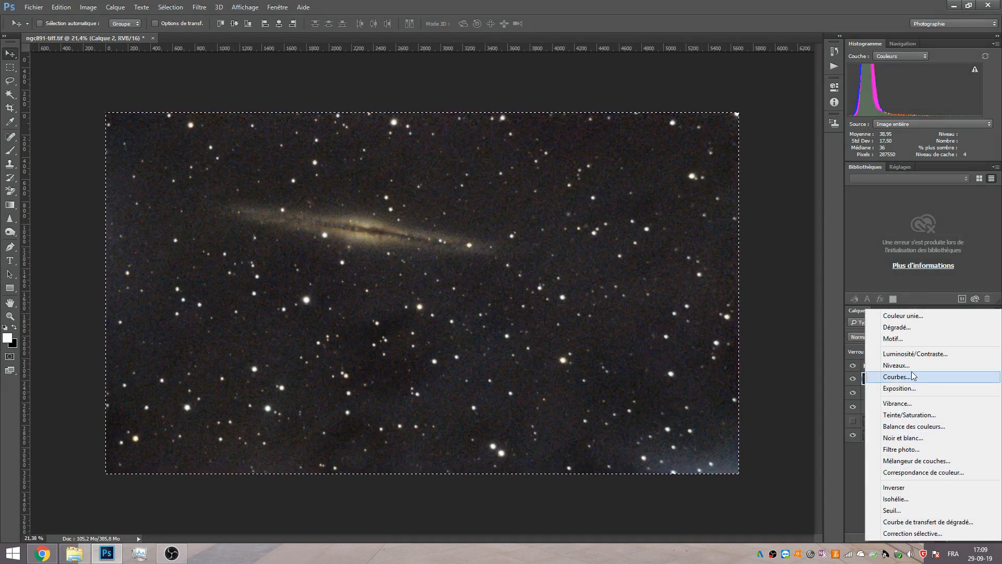
pyautogui.click(890, 377)
pyautogui.moveTo(710, 214); pyautogui.dragTo(601, 290)
pyautogui.moveTo(655, 266); pyautogui.dragTo(652, 257)
pyautogui.click(804, 81)
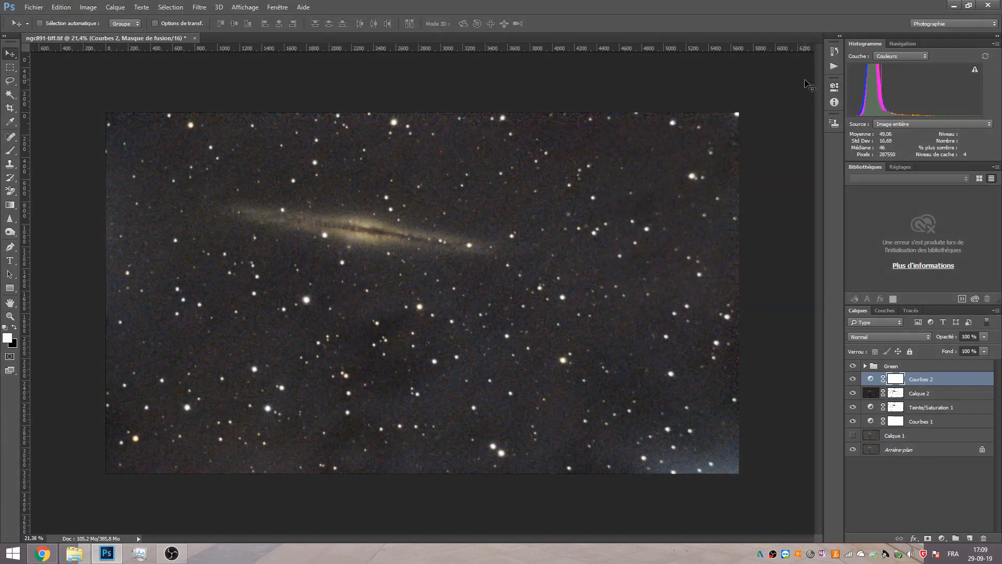
pyautogui.hotkey('ctrl', 'i')
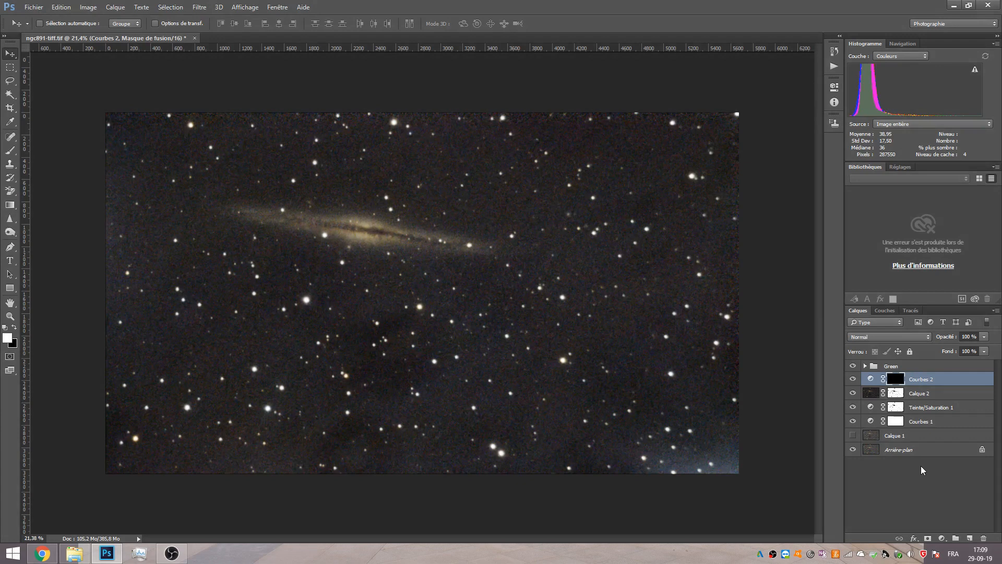
# Paint with a 351 px Brush on the Curves mask over the dark patch below the galaxy, and lower the layer's opacity.
pyautogui.click(10, 150)
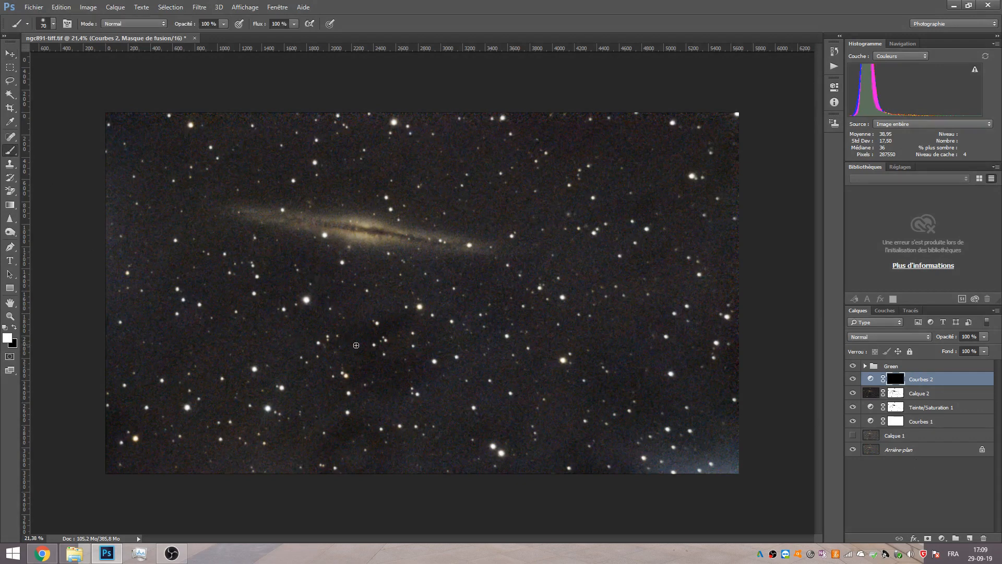
pyautogui.moveTo(351, 356); pyautogui.dragTo(367, 357)
pyautogui.moveTo(377, 338)
pyautogui.mouseDown()
pyautogui.moveTo(378, 380)
pyautogui.moveTo(409, 384)
pyautogui.moveTo(426, 351)
pyautogui.moveTo(399, 335)
pyautogui.mouseUp()
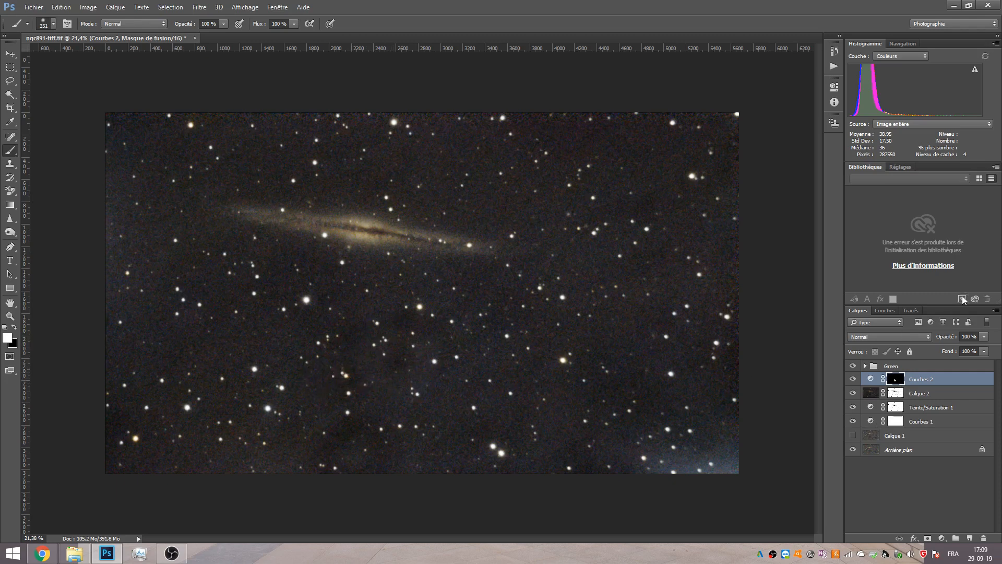
pyautogui.moveTo(948, 339); pyautogui.dragTo(930, 339)
pyautogui.moveTo(942, 341); pyautogui.dragTo(942, 342)
# Add a second Curves adjustment layer with the black point output at 18, and invert its mask.
pyautogui.click(942, 538)
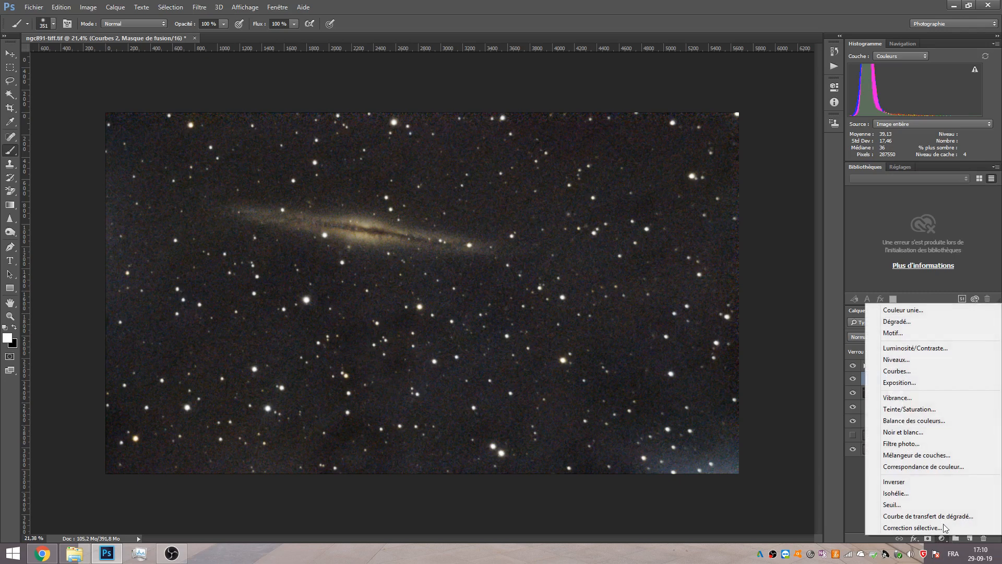
pyautogui.click(896, 371)
pyautogui.moveTo(655, 268); pyautogui.dragTo(644, 258)
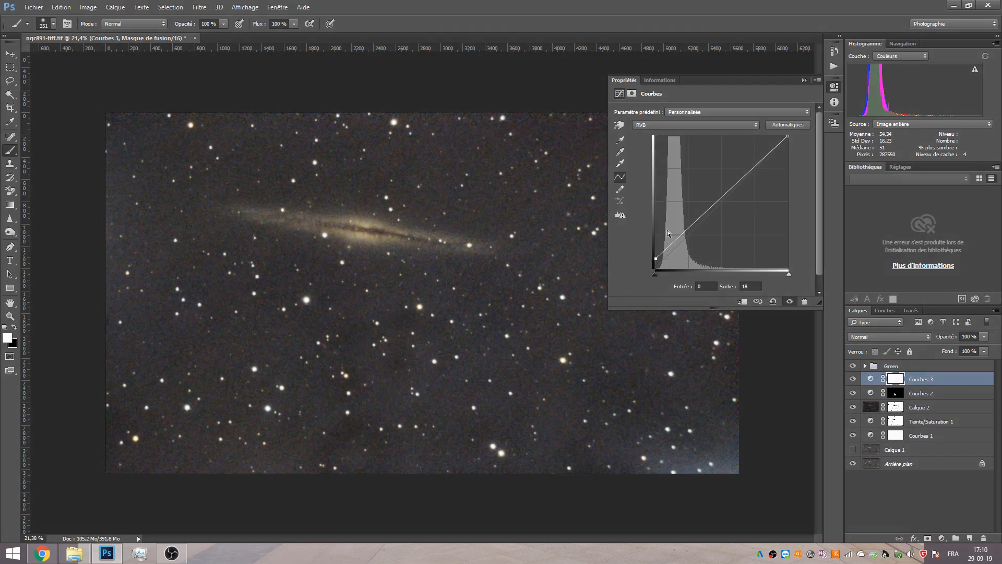
pyautogui.click(803, 81)
pyautogui.hotkey('ctrl', 'i')
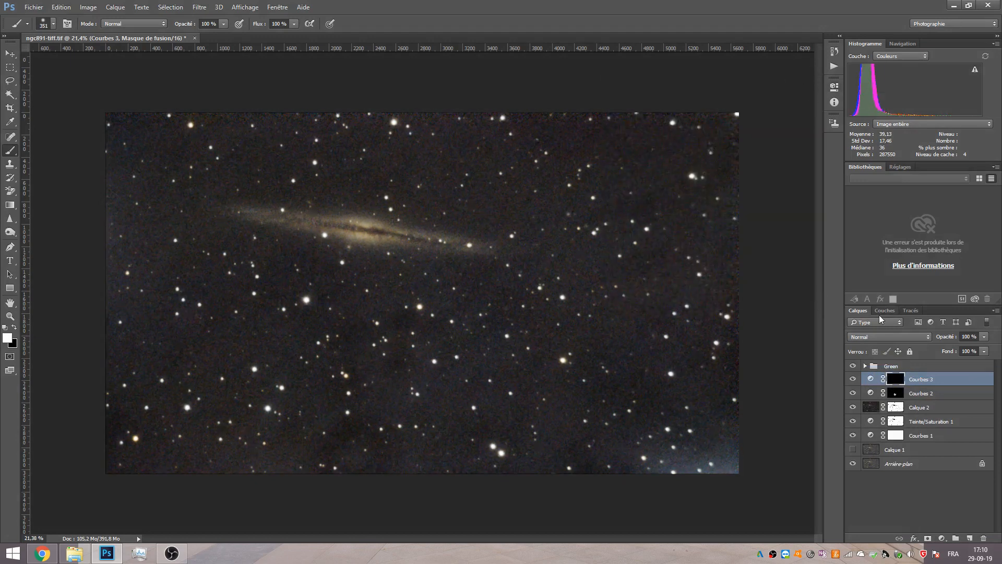
# Paint on the second Curves mask over the dark area near the lower edge, and set the layer's opacity to 51%.
pyautogui.moveTo(345, 428)
pyautogui.mouseDown()
pyautogui.moveTo(370, 427)
pyautogui.moveTo(382, 451)
pyautogui.moveTo(381, 462)
pyautogui.moveTo(327, 469)
pyautogui.mouseUp()
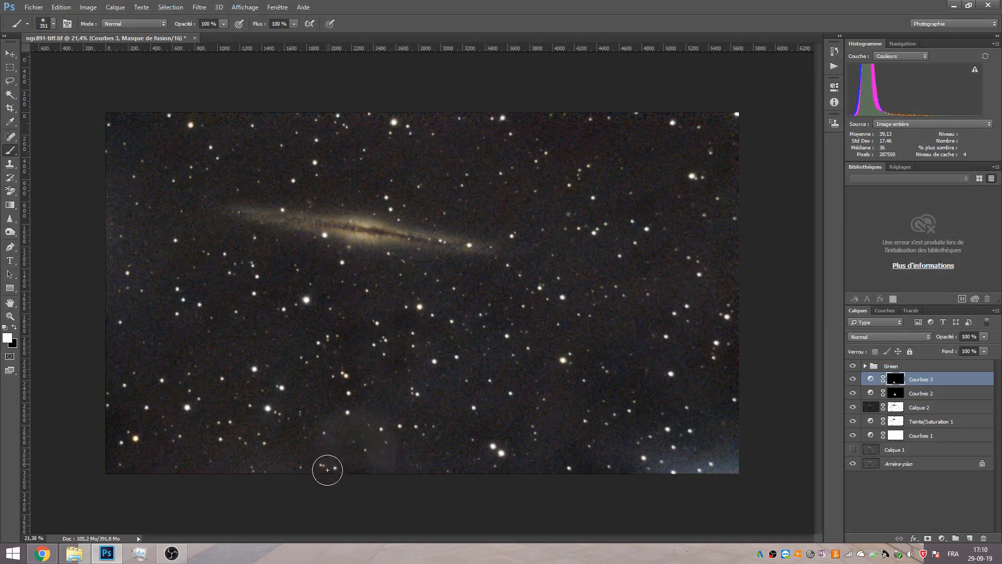
pyautogui.moveTo(949, 338); pyautogui.dragTo(911, 338)
pyautogui.moveTo(925, 337); pyautogui.dragTo(925, 337)
# Group the two Curves layers, compare the image with the group shown and hidden, and expand the group.
pyautogui.keyDown('ctrl'); pyautogui.click(923, 396); pyautogui.keyUp('ctrl')
pyautogui.click(955, 538)
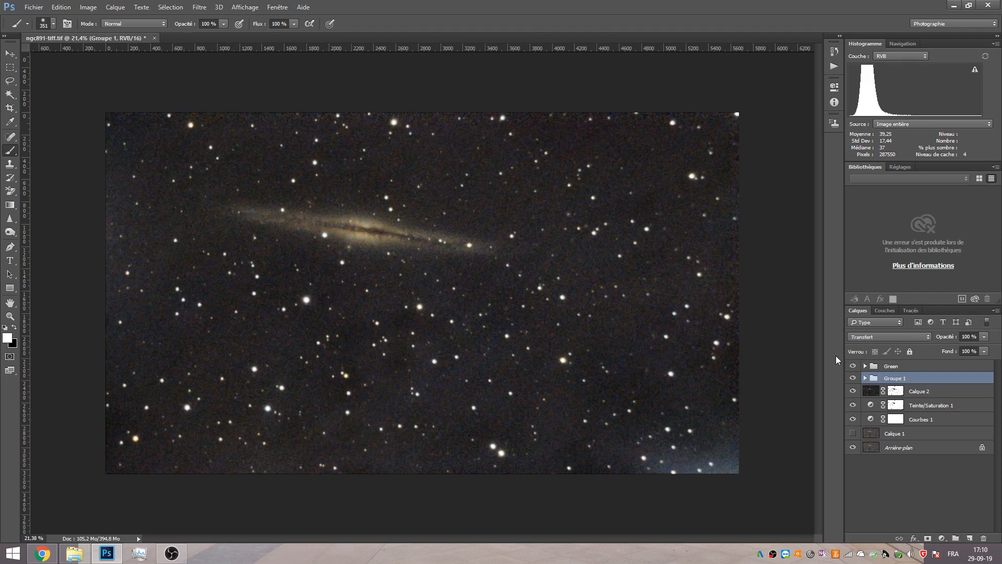
pyautogui.click(852, 378)
pyautogui.click(853, 378)
pyautogui.click(852, 378)
pyautogui.click(853, 378)
pyautogui.click(852, 377)
pyautogui.click(853, 378)
pyautogui.click(853, 378)
pyautogui.click(855, 378)
pyautogui.click(864, 378)
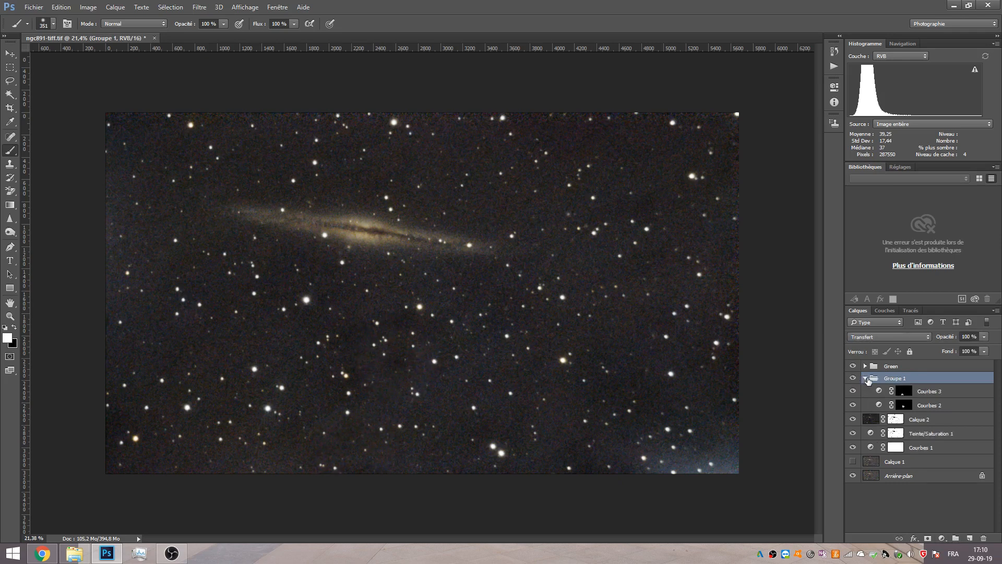
pyautogui.click(883, 395)
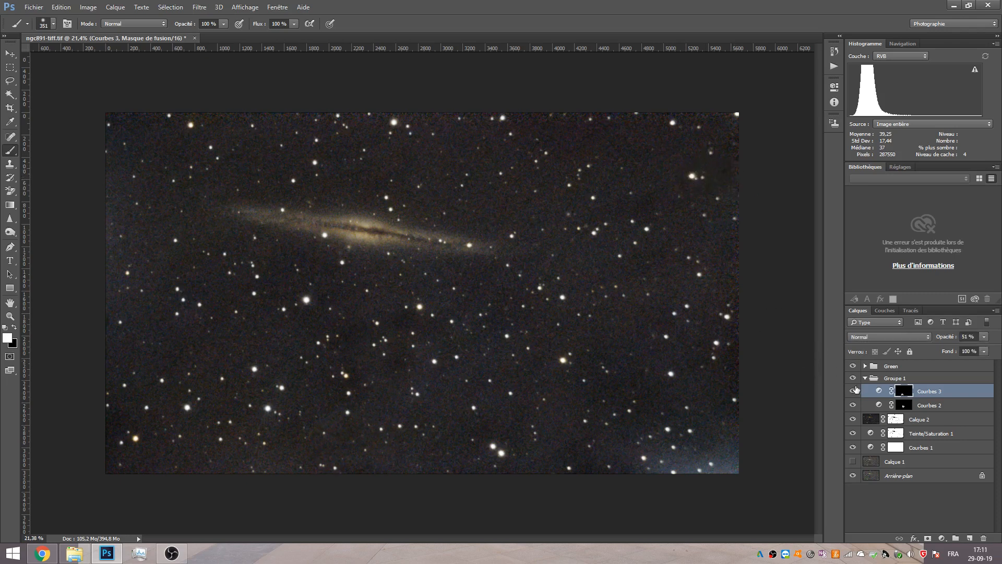
pyautogui.scroll(-8, 417, 246)
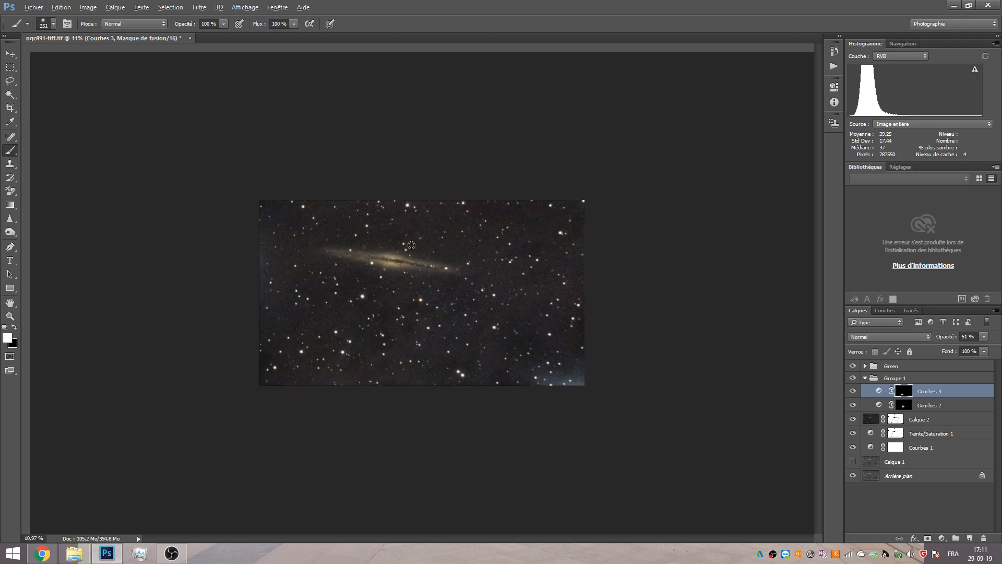
pyautogui.scroll(3, 278, 252)
pyautogui.scroll(2, 283, 253)
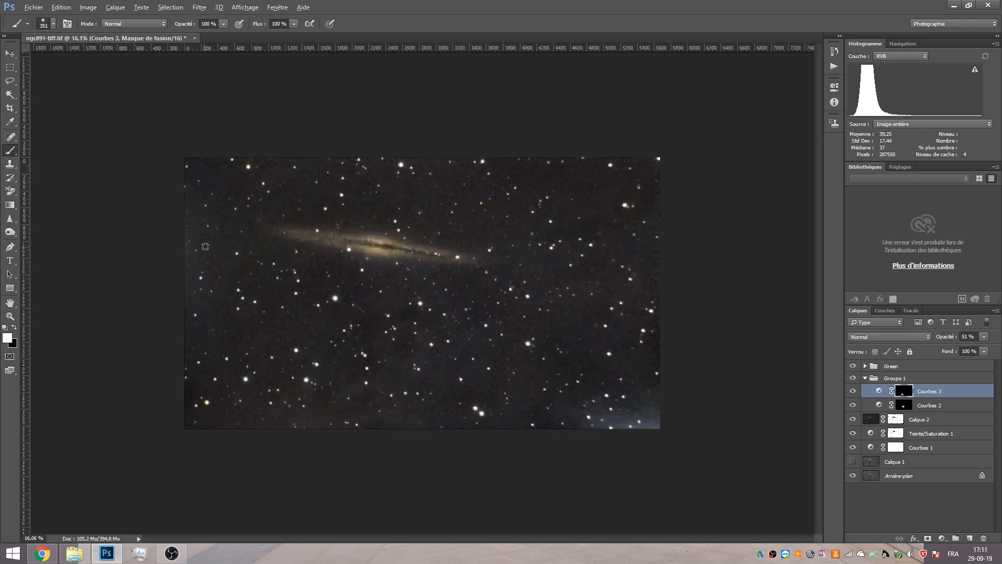
pyautogui.scroll(-5, 485, 306)
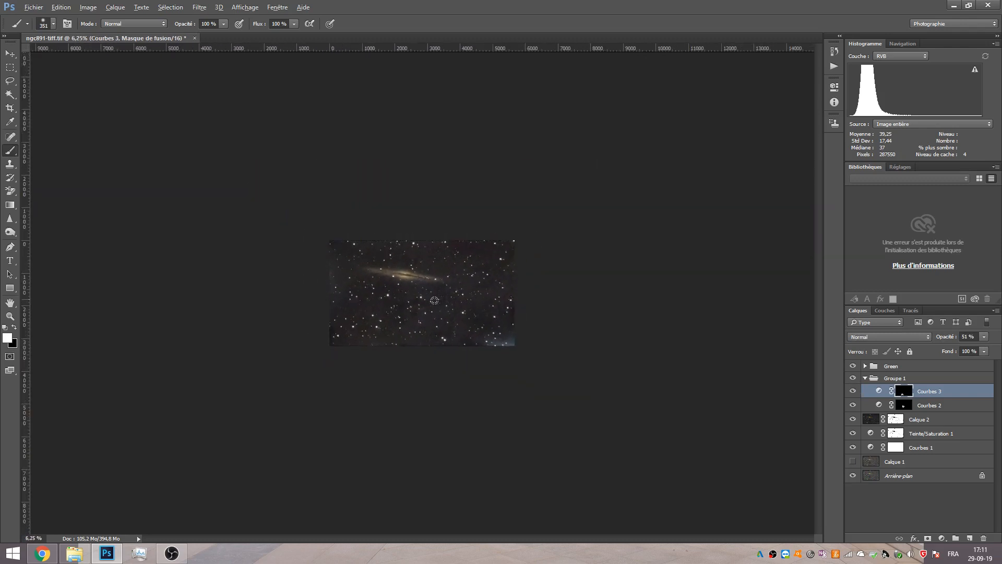
pyautogui.scroll(4, 430, 299)
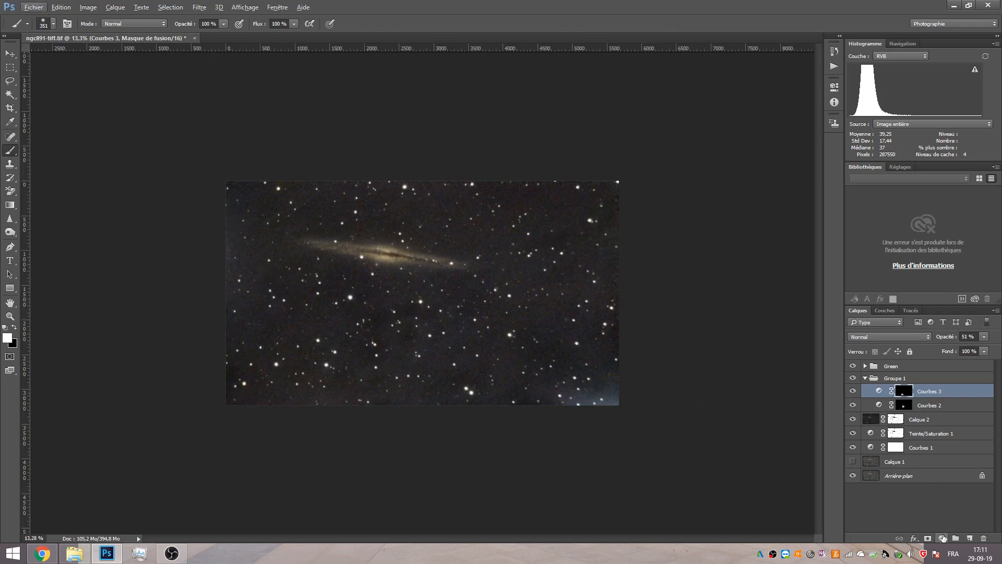
# Add a Curves adjustment layer lowering the midtones to output 94 at input 116.
pyautogui.click(942, 537)
pyautogui.click(903, 368)
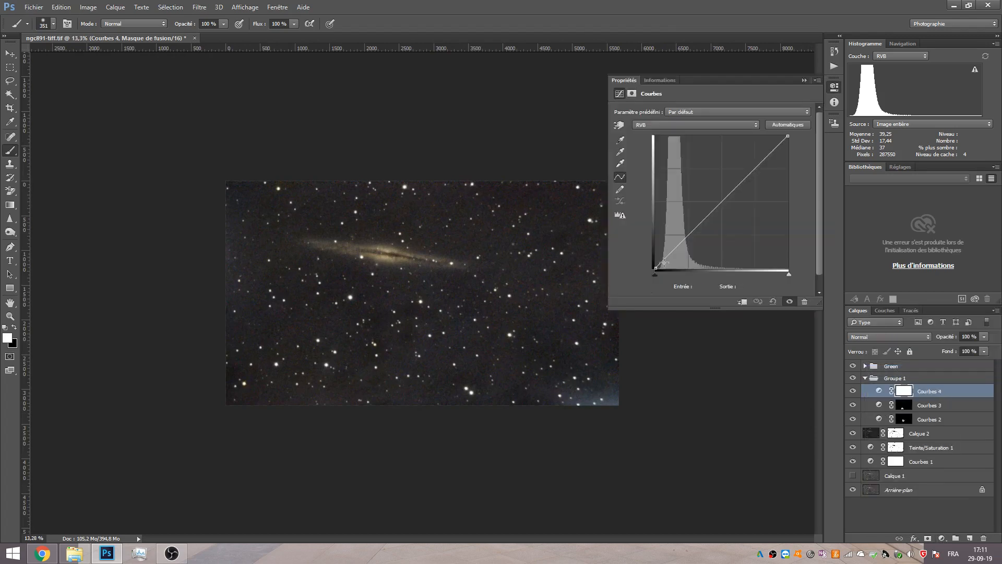
pyautogui.moveTo(689, 231); pyautogui.dragTo(715, 220)
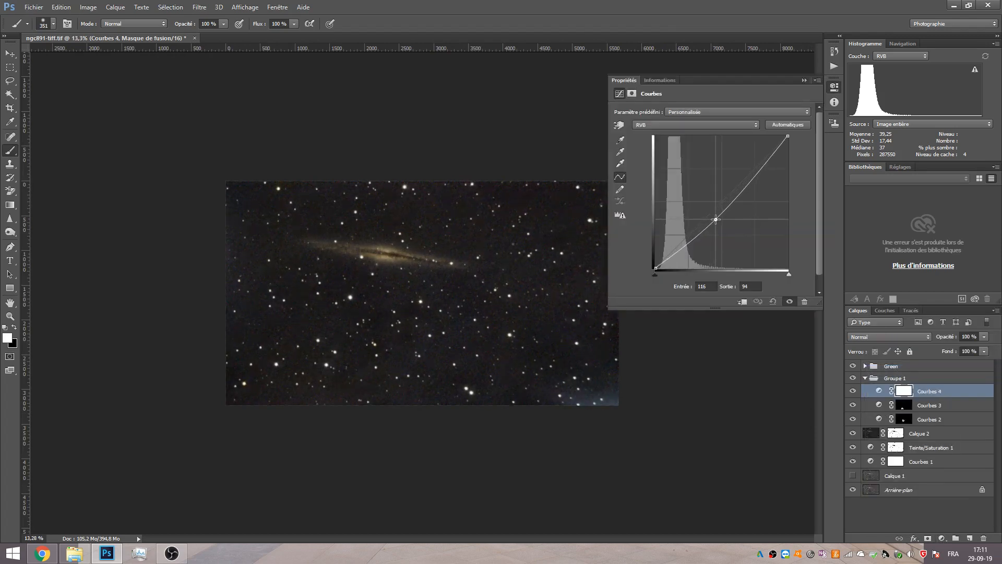
pyautogui.click(804, 80)
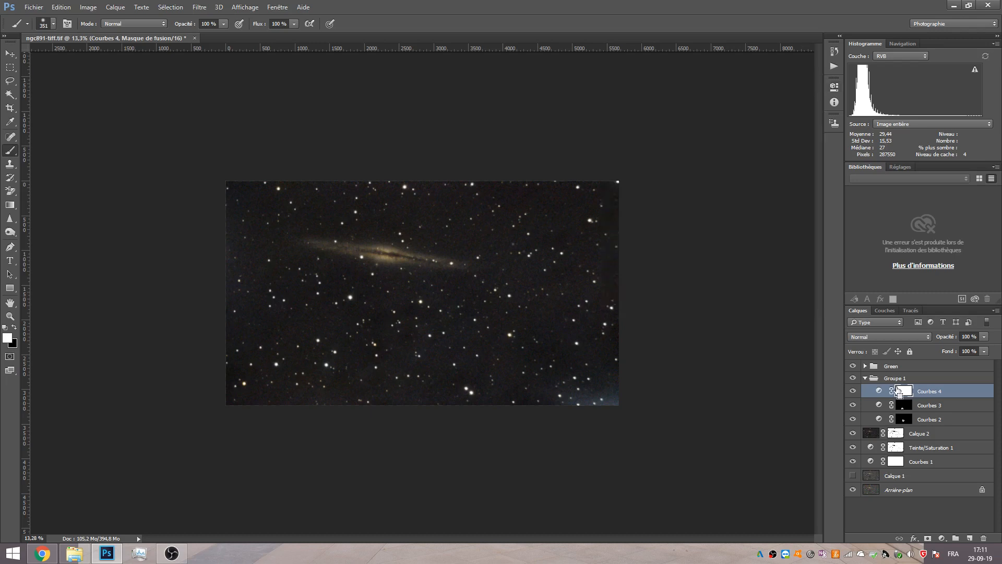
# Invert the new Curves mask and paint it with a 1782 px brush over the image's lower-right corner.
pyautogui.hotkey('ctrl', 'i')
pyautogui.moveTo(294, 301); pyautogui.dragTo(344, 303)
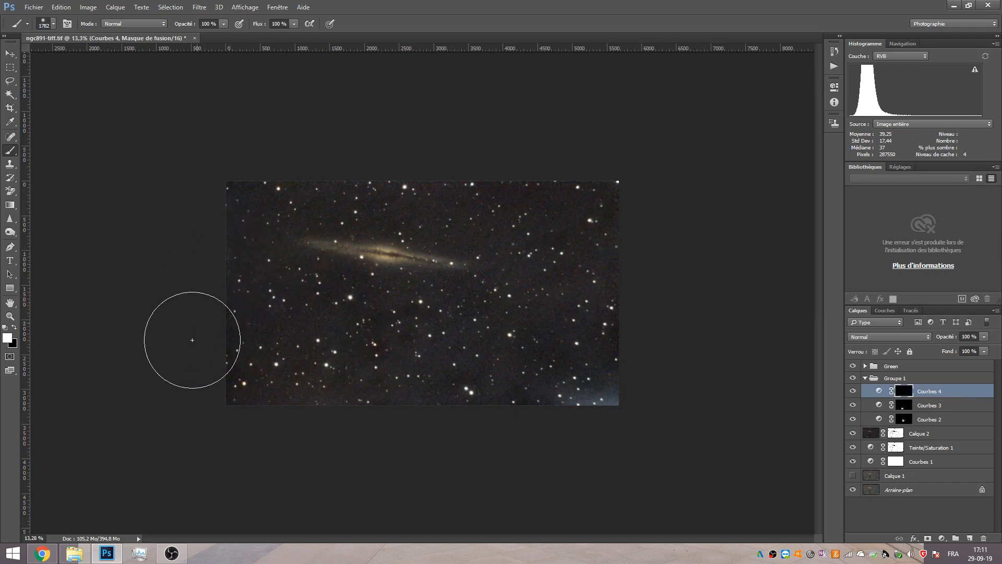
pyautogui.click(614, 428)
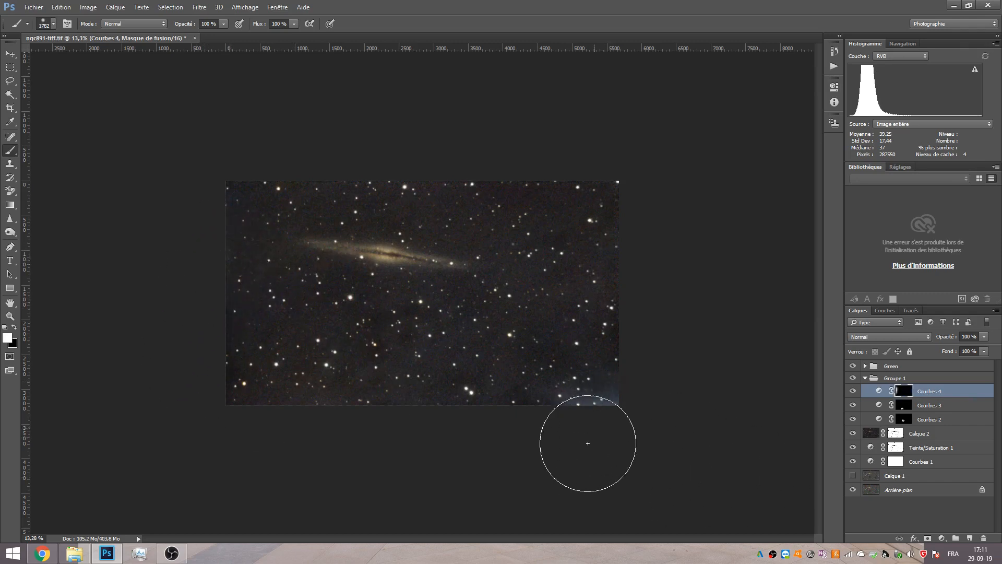
pyautogui.click(630, 431)
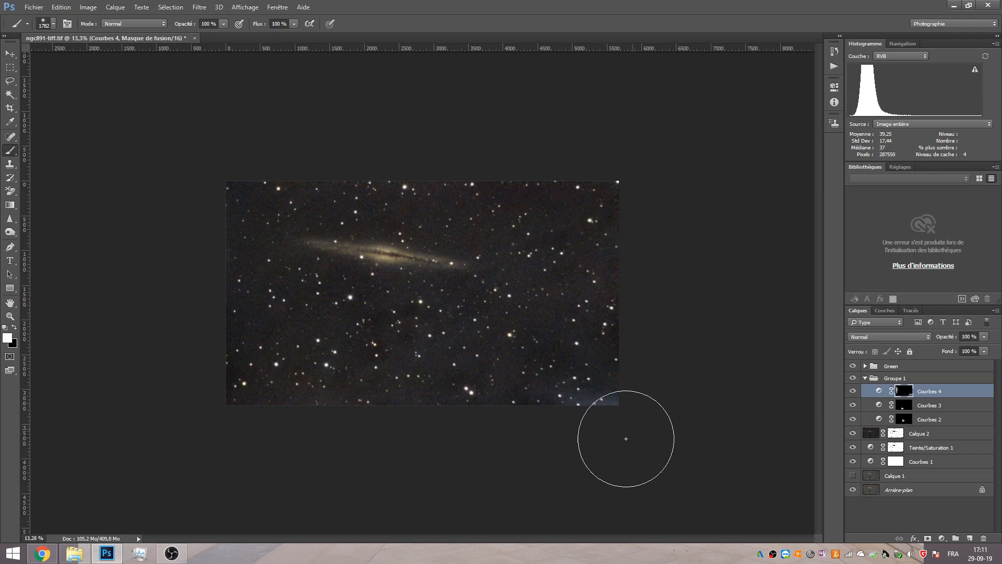
# Compare the image with the new Curves layer shown and hidden.
pyautogui.click(852, 392)
pyautogui.click(853, 391)
pyautogui.click(853, 392)
pyautogui.click(853, 392)
pyautogui.click(852, 391)
pyautogui.click(852, 392)
pyautogui.scroll(-2, 368, 380)
pyautogui.scroll(5, 356, 311)
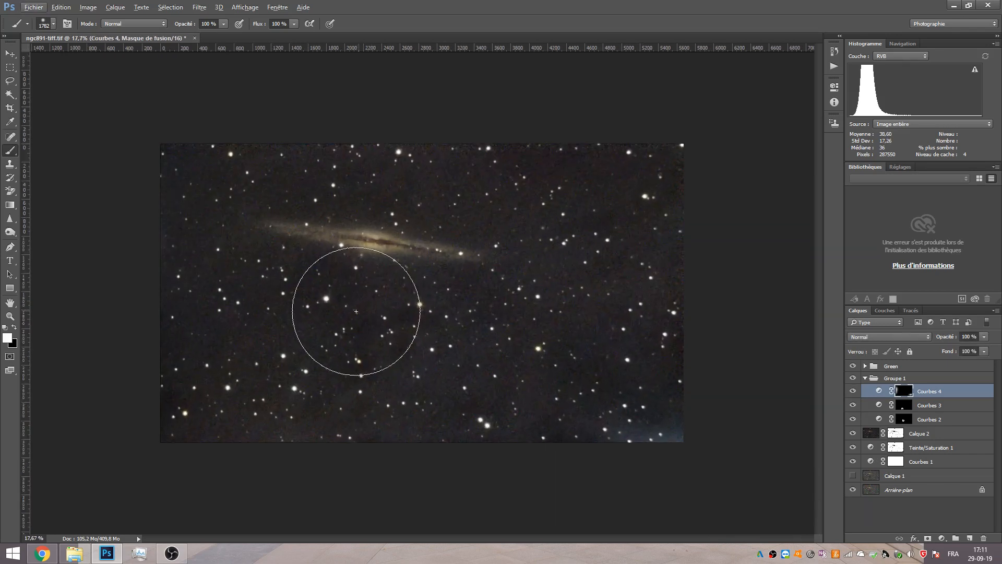
pyautogui.scroll(-1, 423, 309)
pyautogui.scroll(3, 423, 310)
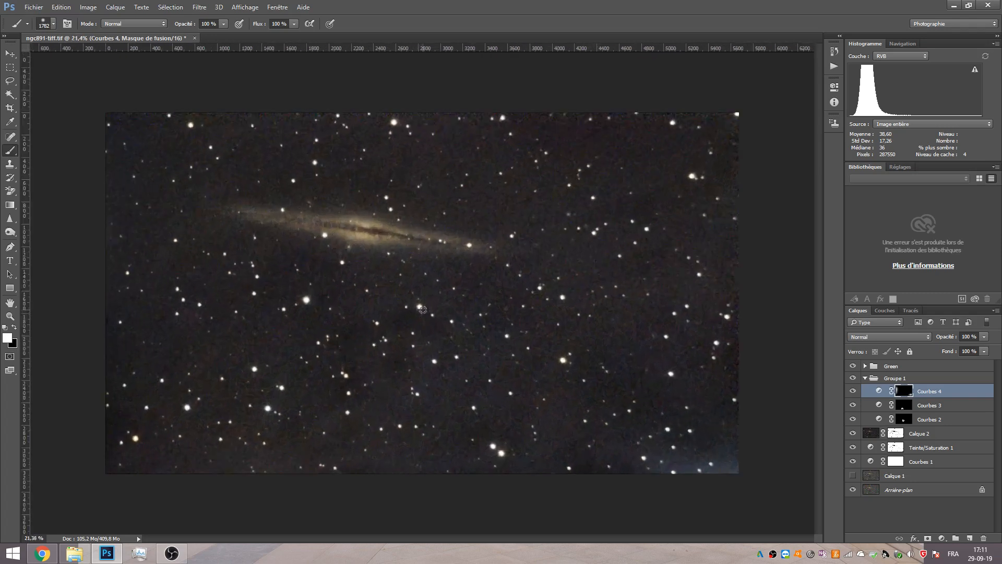
# Collapse the group of Curves layers and rename it taches.
pyautogui.click(864, 378)
pyautogui.doubleClick(894, 378)
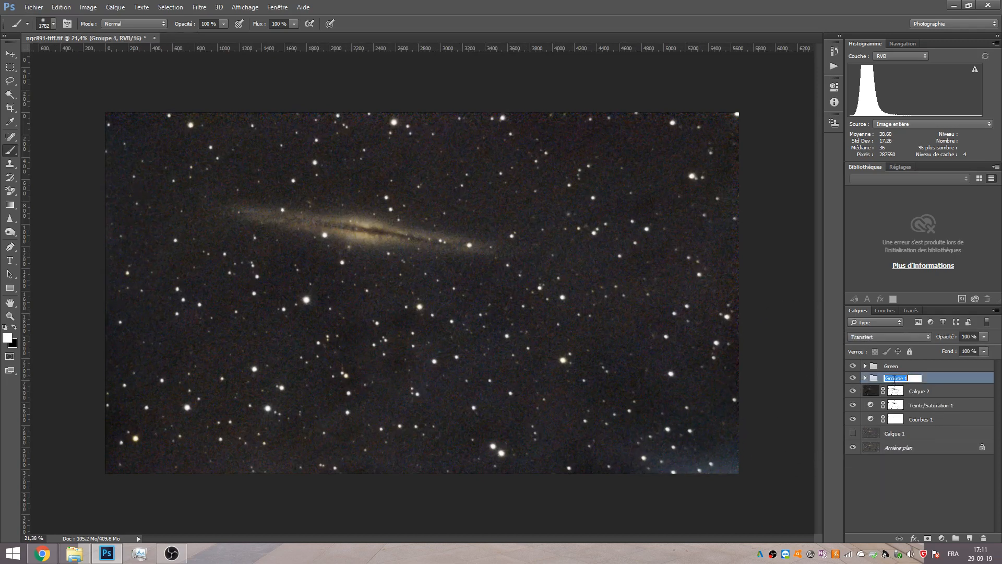
pyautogui.write('taches')
pyautogui.press('Return')
# Hide the adjustment layers and reveal them one at a time to compare each effect.
pyautogui.moveTo(853, 366); pyautogui.dragTo(856, 426)
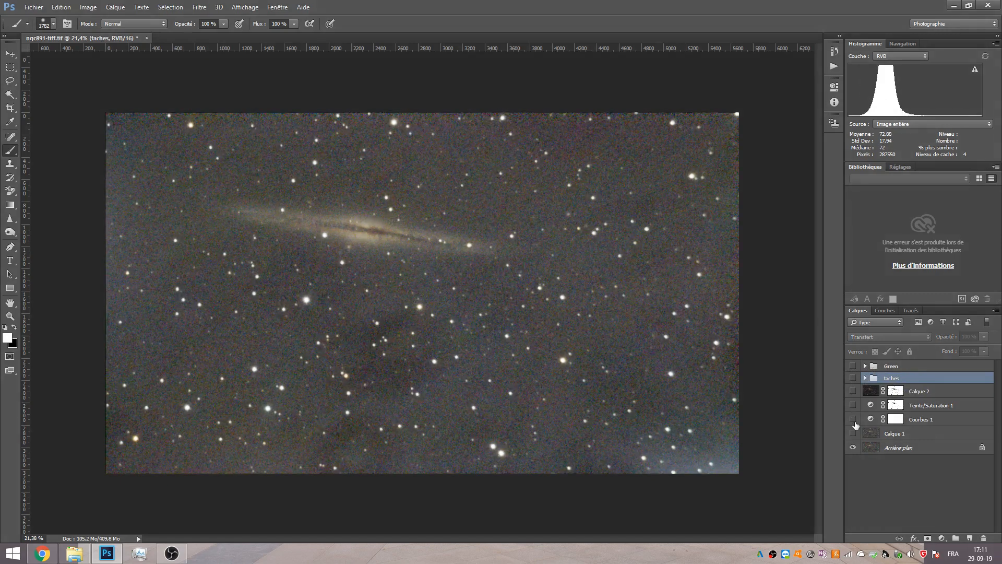
pyautogui.click(854, 423)
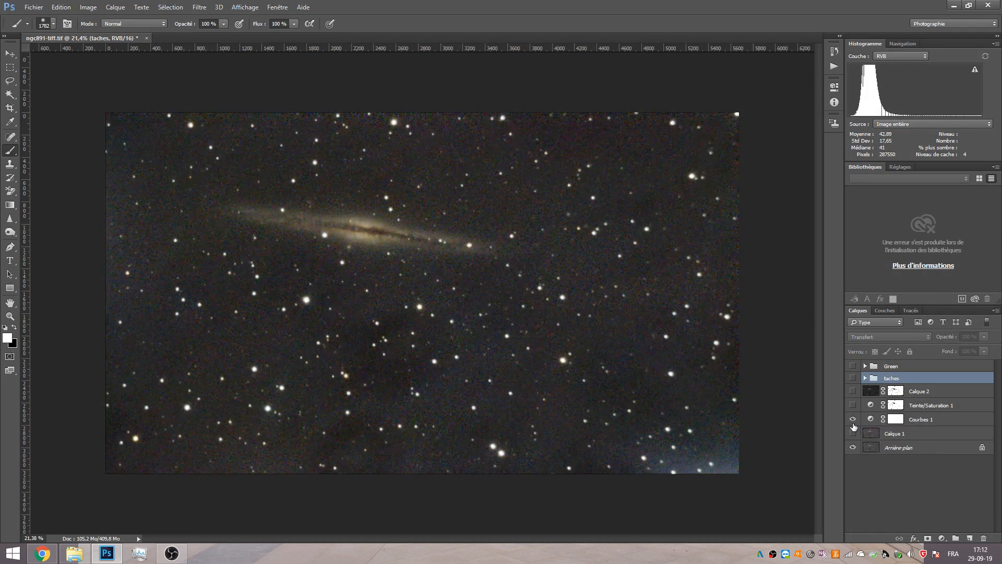
pyautogui.click(854, 406)
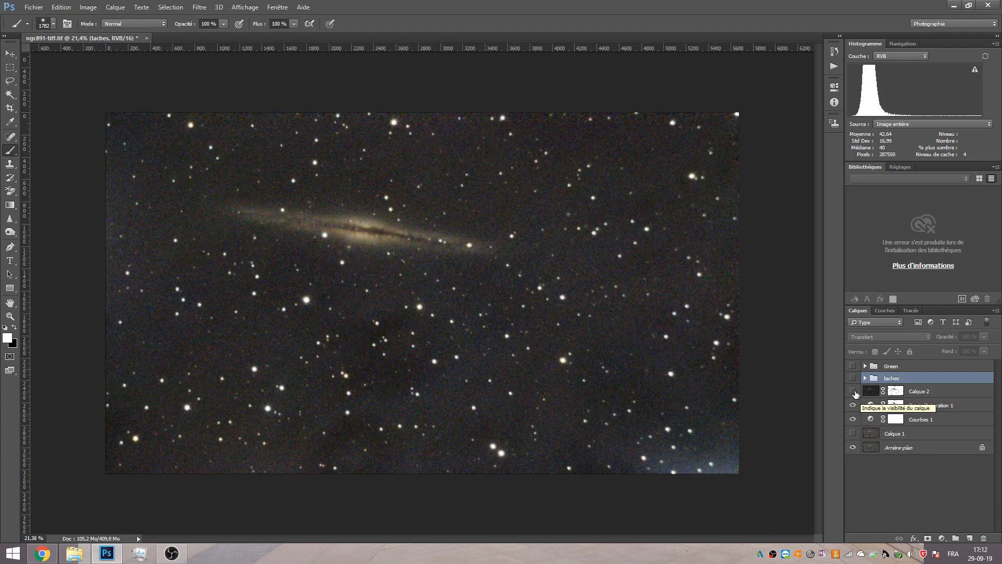
pyautogui.click(853, 391)
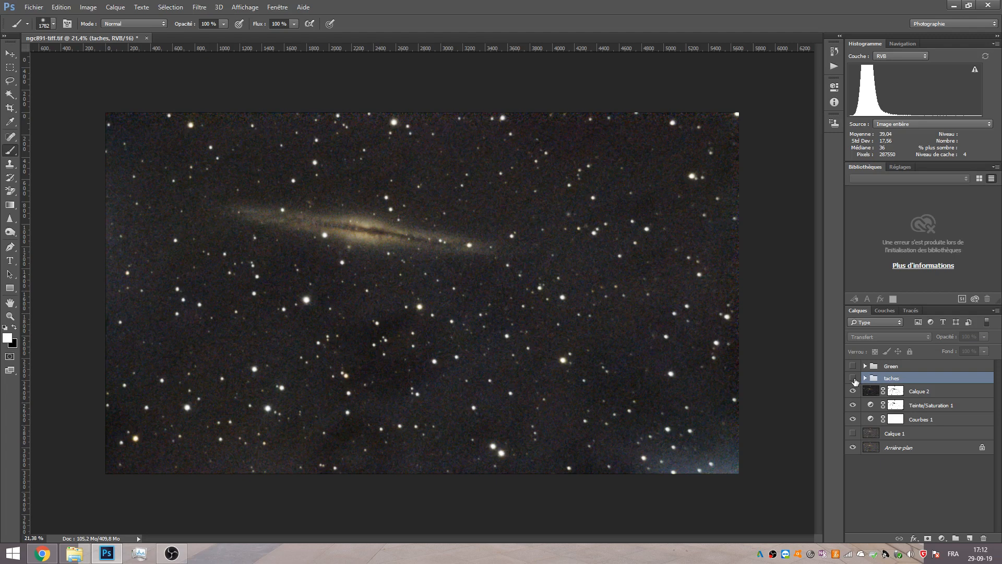
pyautogui.click(854, 379)
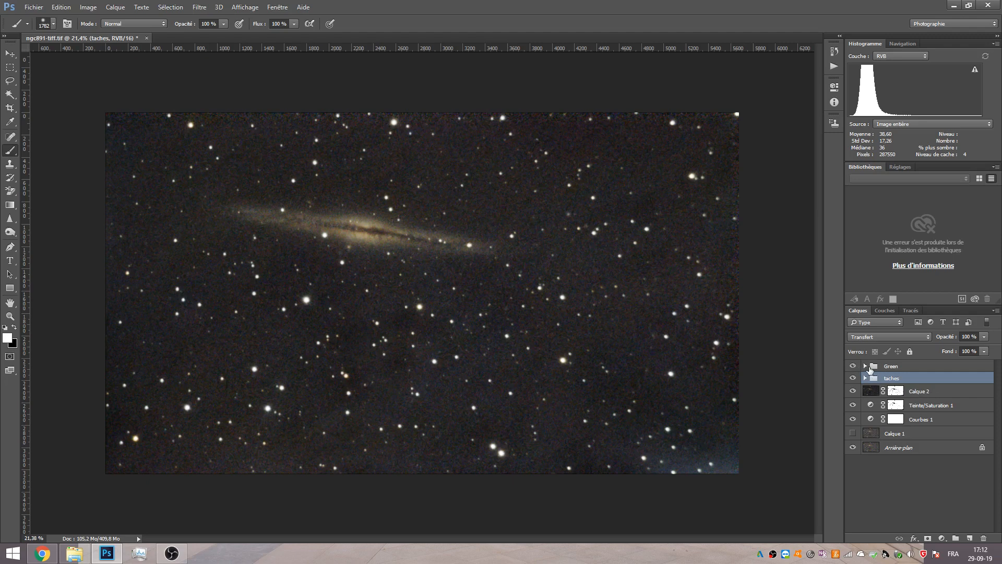
# Compare the image with the Green group shown and hidden, and delete the Green group.
pyautogui.click(869, 369)
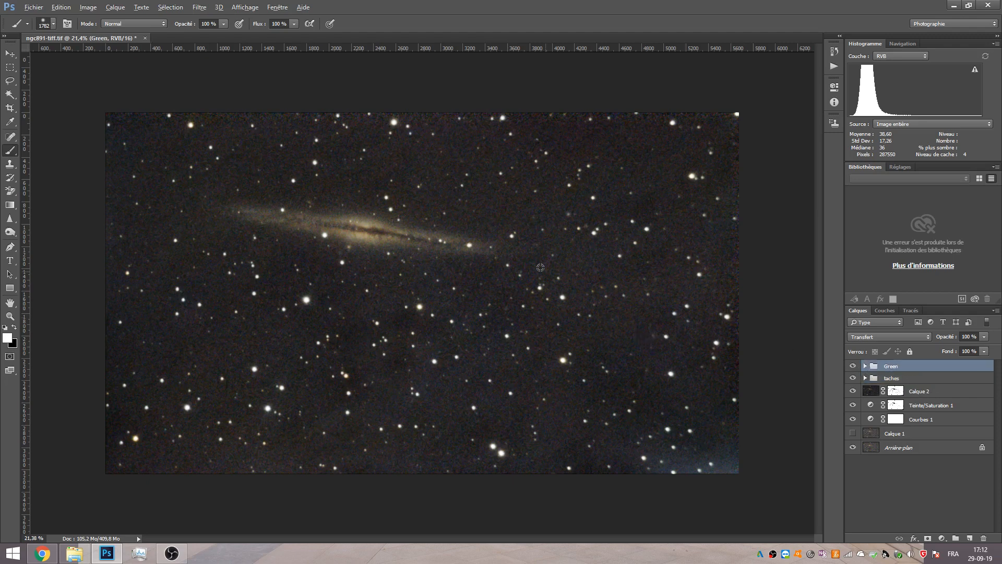
pyautogui.scroll(5, 522, 249)
pyautogui.scroll(2, 541, 241)
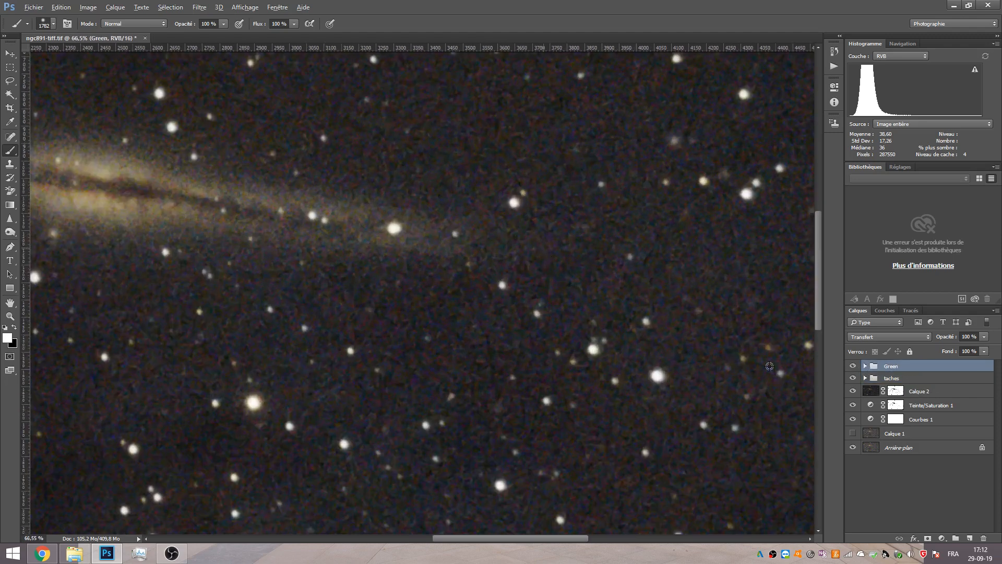
pyautogui.click(852, 366)
pyautogui.click(853, 367)
pyautogui.click(853, 367)
pyautogui.click(853, 367)
pyautogui.moveTo(888, 366); pyautogui.dragTo(984, 540)
# Compare the image with the taches group shown and hidden.
pyautogui.scroll(-13, 482, 359)
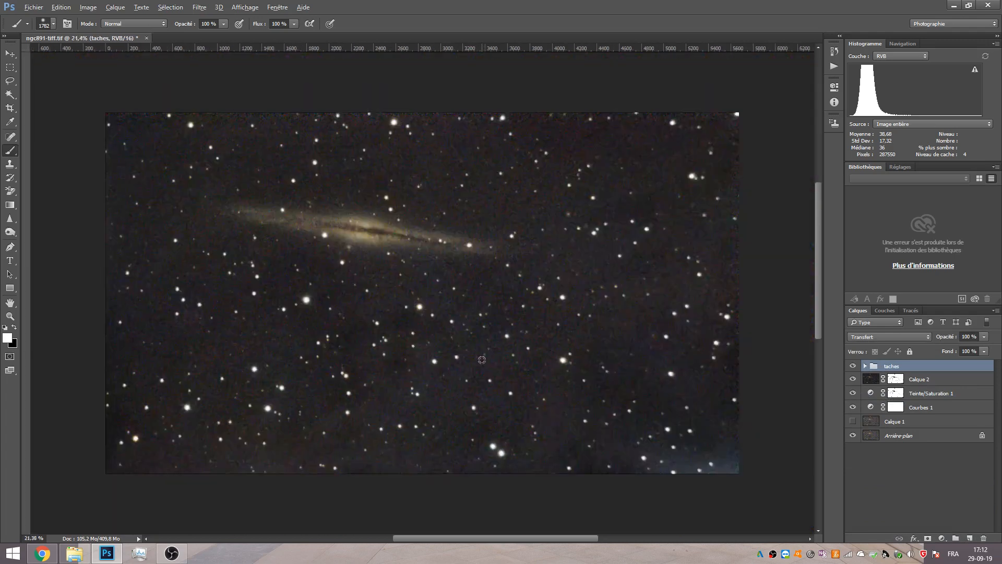
pyautogui.scroll(3, 436, 304)
pyautogui.press('alt')
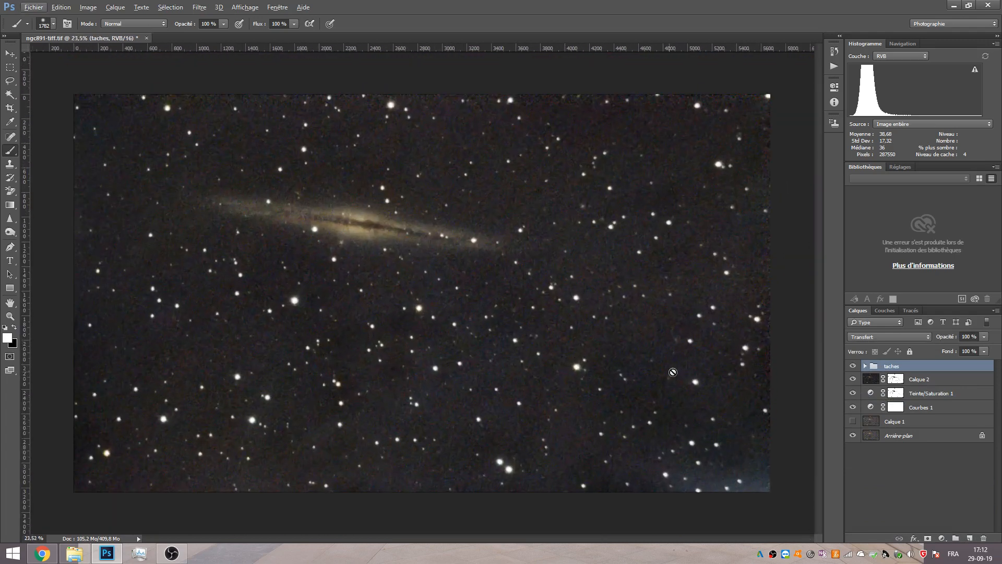
pyautogui.click(853, 367)
pyautogui.click(853, 367)
pyautogui.click(853, 367)
# Add a new Curves adjustment layer above the taches group.
pyautogui.click(942, 538)
pyautogui.click(910, 374)
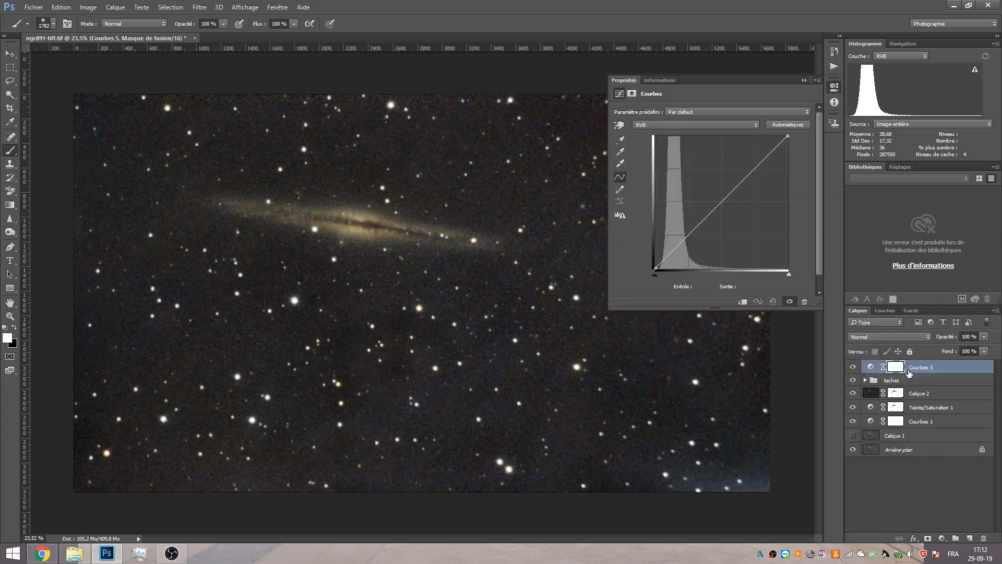
pyautogui.moveTo(655, 270); pyautogui.dragTo(676, 246)
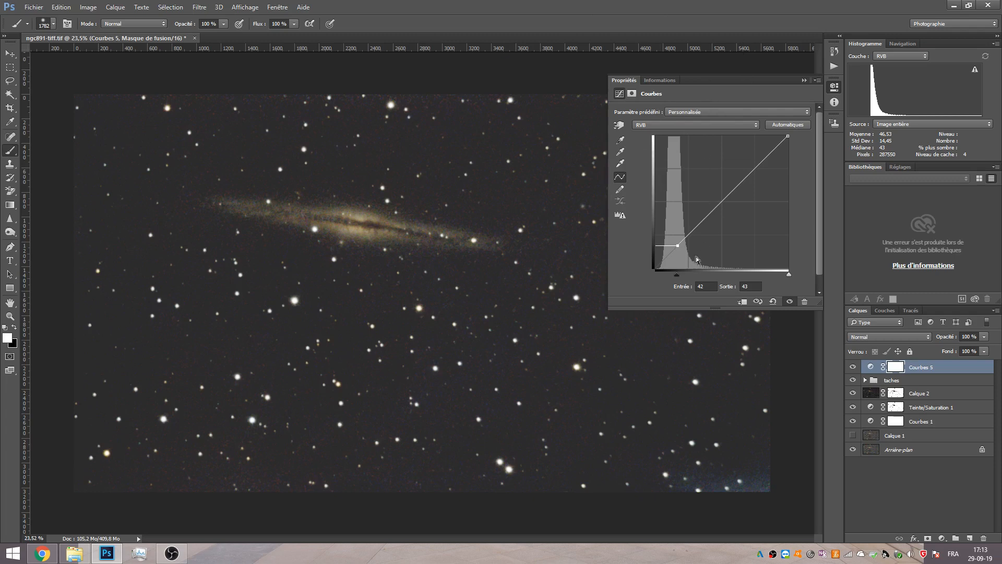
pyautogui.moveTo(676, 247)
pyautogui.mouseDown()
pyautogui.moveTo(677, 273)
pyautogui.moveTo(676, 246)
pyautogui.mouseUp()
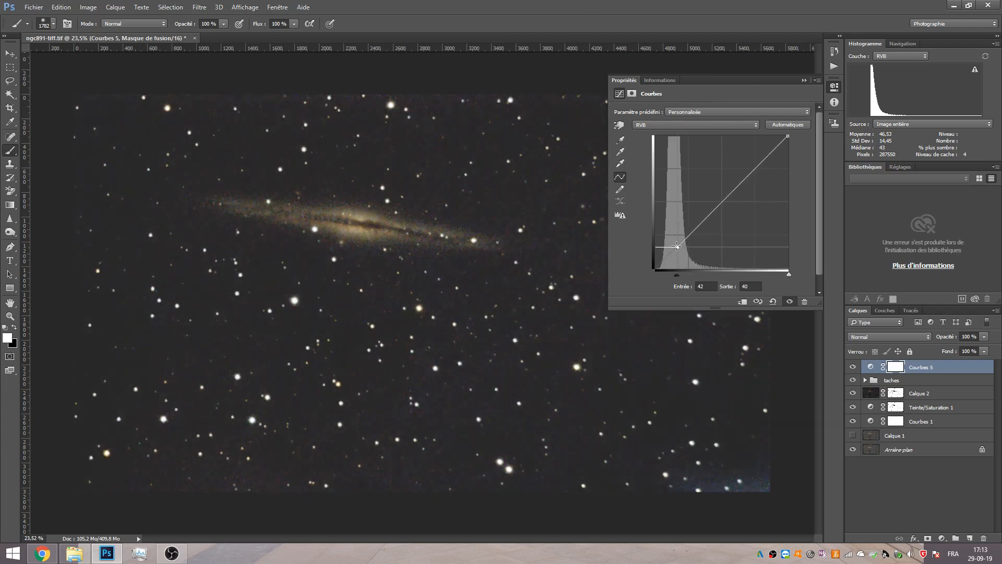
pyautogui.moveTo(676, 246); pyautogui.dragTo(636, 277)
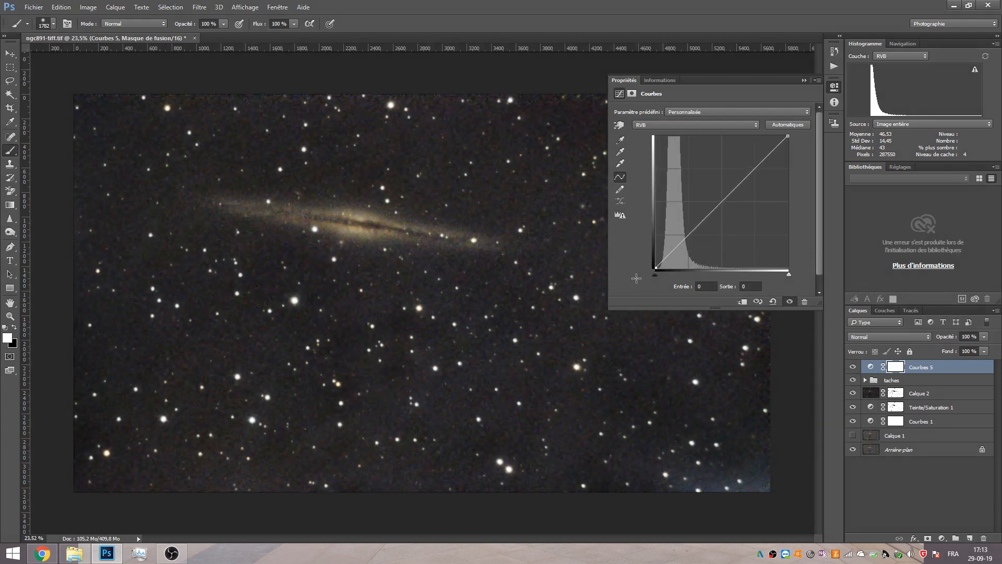
# Shape a contrast S-curve with a shadow point, a highlight point and the midpoint at input 105, output 98.
pyautogui.moveTo(707, 210); pyautogui.dragTo(717, 219)
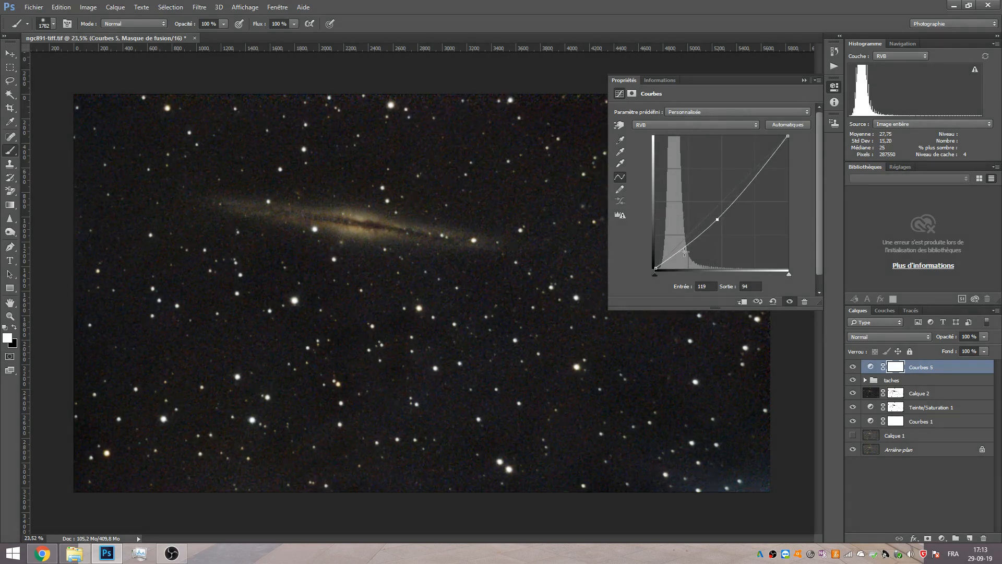
pyautogui.click(668, 260)
pyautogui.moveTo(668, 260); pyautogui.dragTo(673, 257)
pyautogui.moveTo(746, 178)
pyautogui.mouseDown()
pyautogui.moveTo(746, 169)
pyautogui.moveTo(744, 177)
pyautogui.mouseUp()
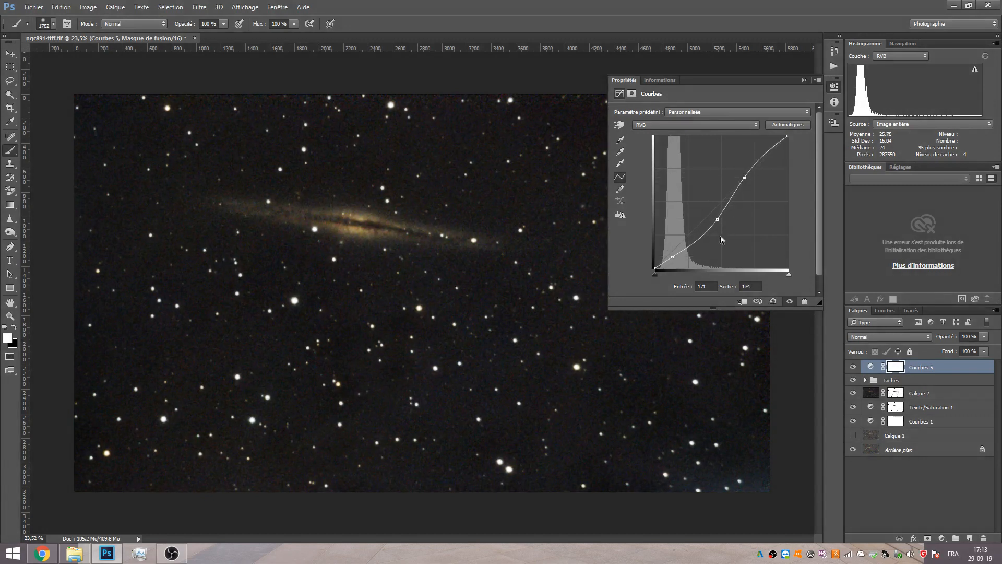
pyautogui.moveTo(717, 219); pyautogui.dragTo(710, 217)
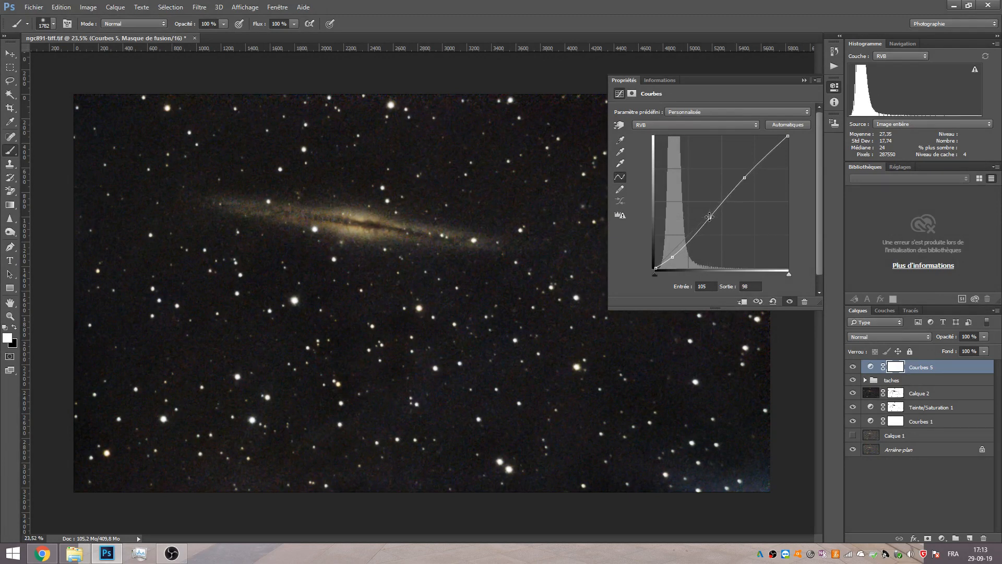
pyautogui.click(803, 81)
# Compare the image with the new contrast Curves layer shown and hidden.
pyautogui.click(853, 368)
pyautogui.click(852, 367)
pyautogui.click(853, 367)
pyautogui.click(852, 366)
pyautogui.scroll(-3, 530, 349)
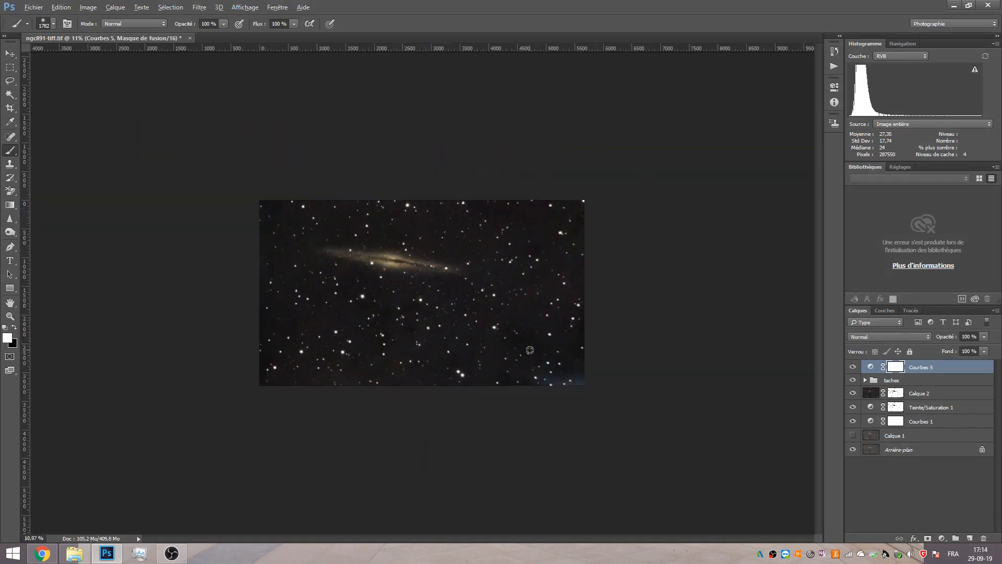
pyautogui.scroll(3, 530, 350)
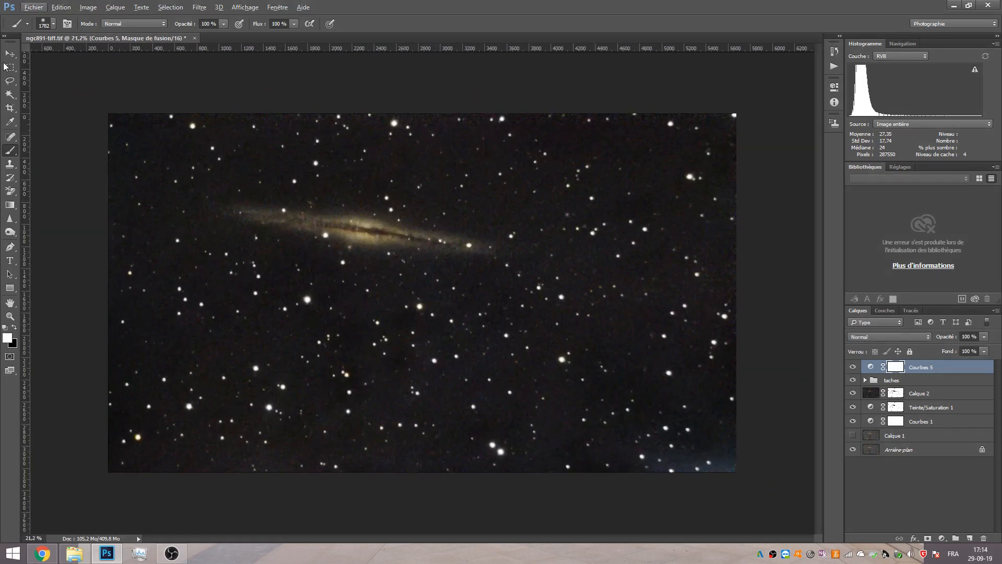
# Select a small background patch near the upper-right with the Rectangular Marquee to check its histogram, then deselect.
pyautogui.click(9, 67)
pyautogui.moveTo(633, 159); pyautogui.dragTo(669, 187)
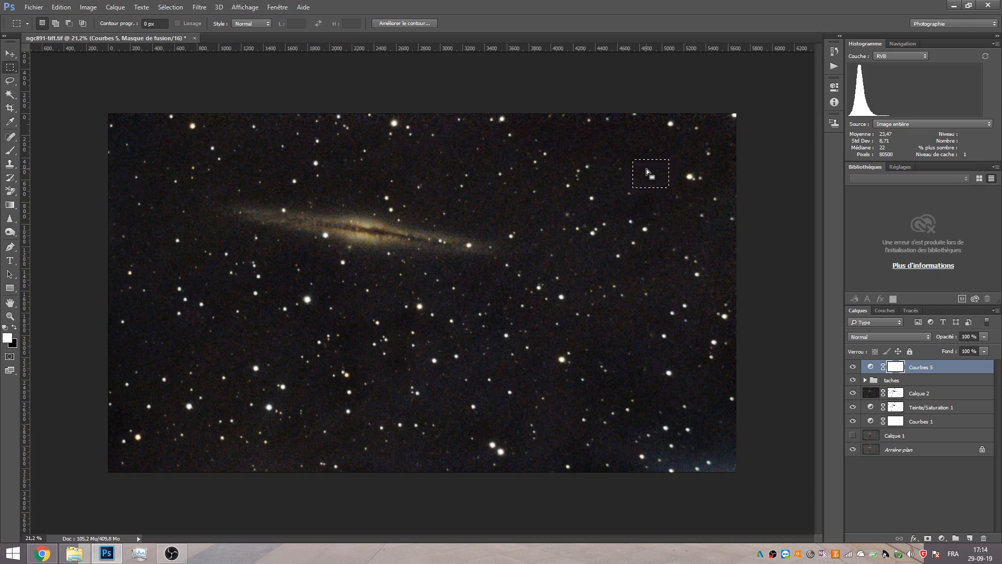
pyautogui.click(853, 367)
pyautogui.click(853, 367)
pyautogui.click(171, 7)
pyautogui.click(172, 28)
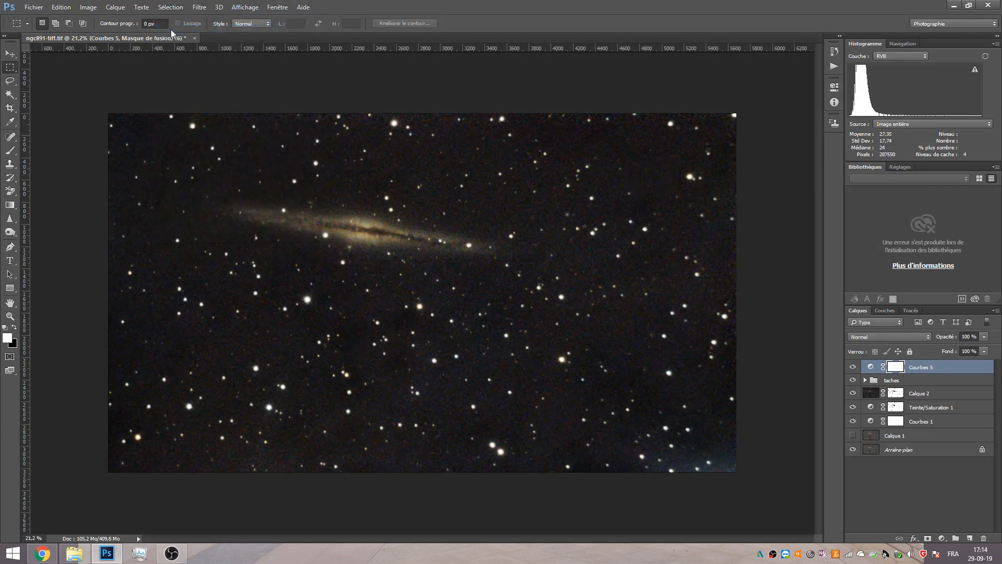
pyautogui.scroll(5, 363, 214)
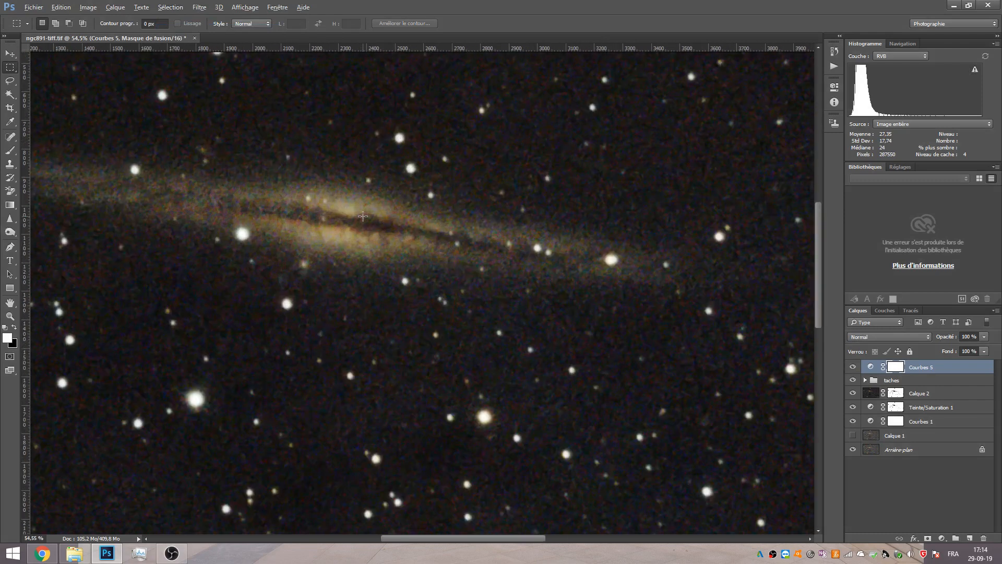
pyautogui.scroll(-4, 363, 216)
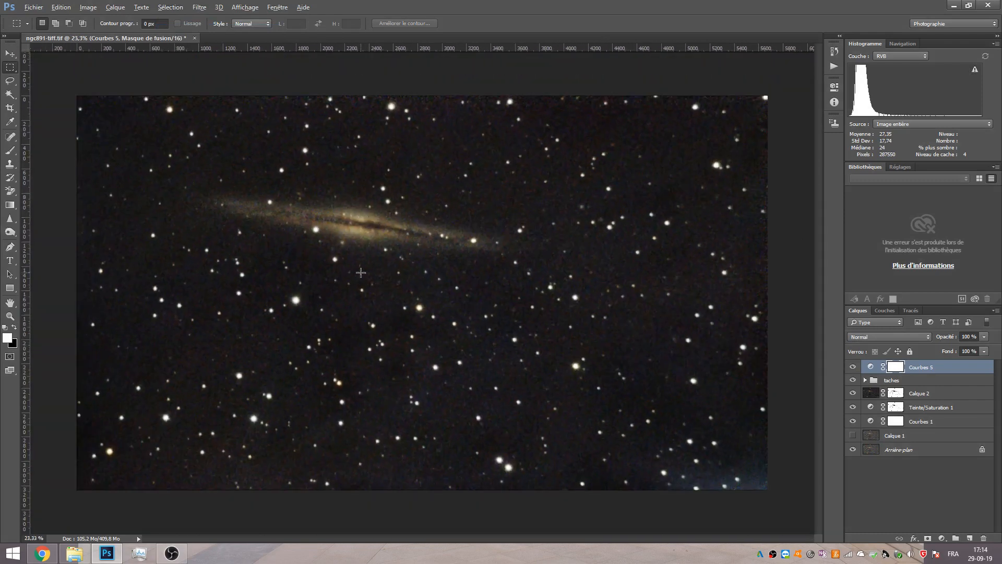
pyautogui.scroll(-1, 354, 290)
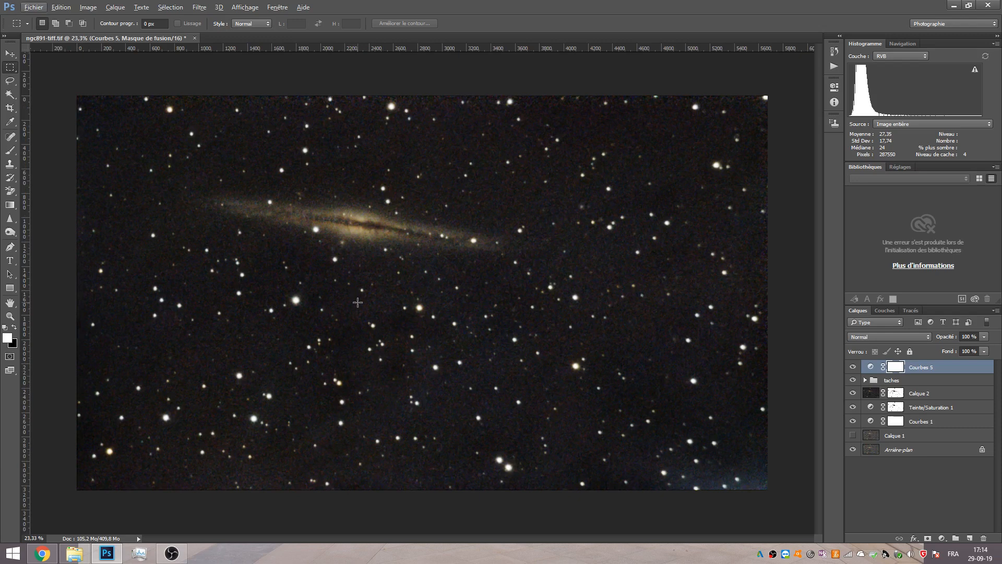